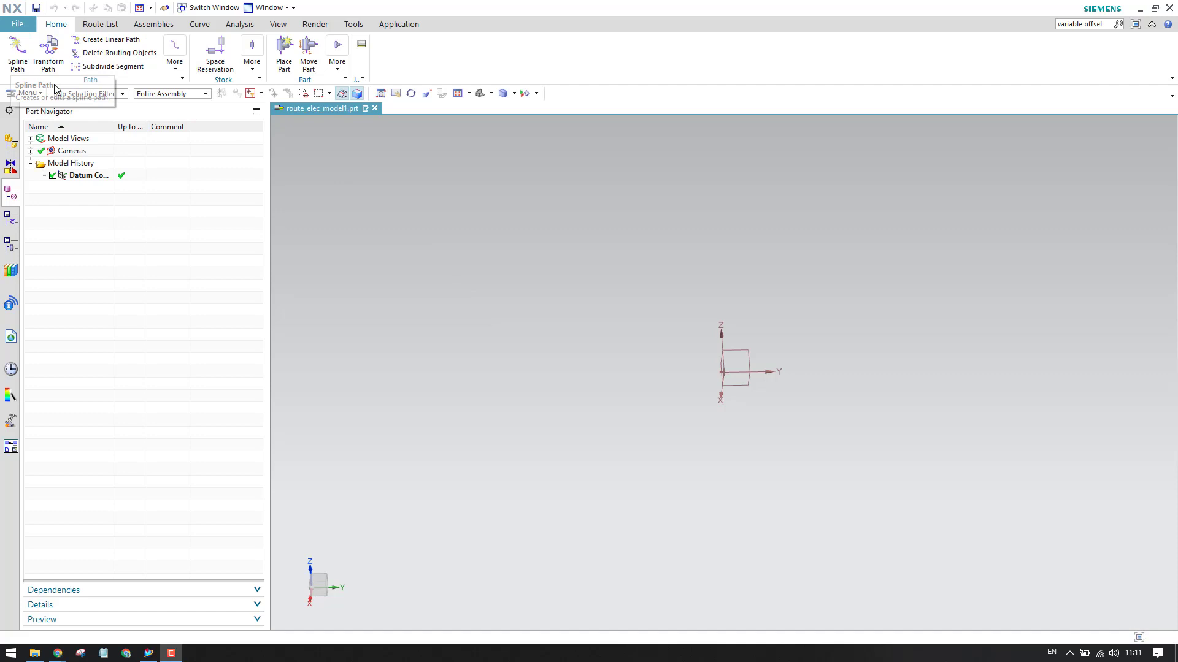
- Create a linear path of three connected segments through four points, forming a shape open on one side around the datum coordinate system
left_click(98, 41)
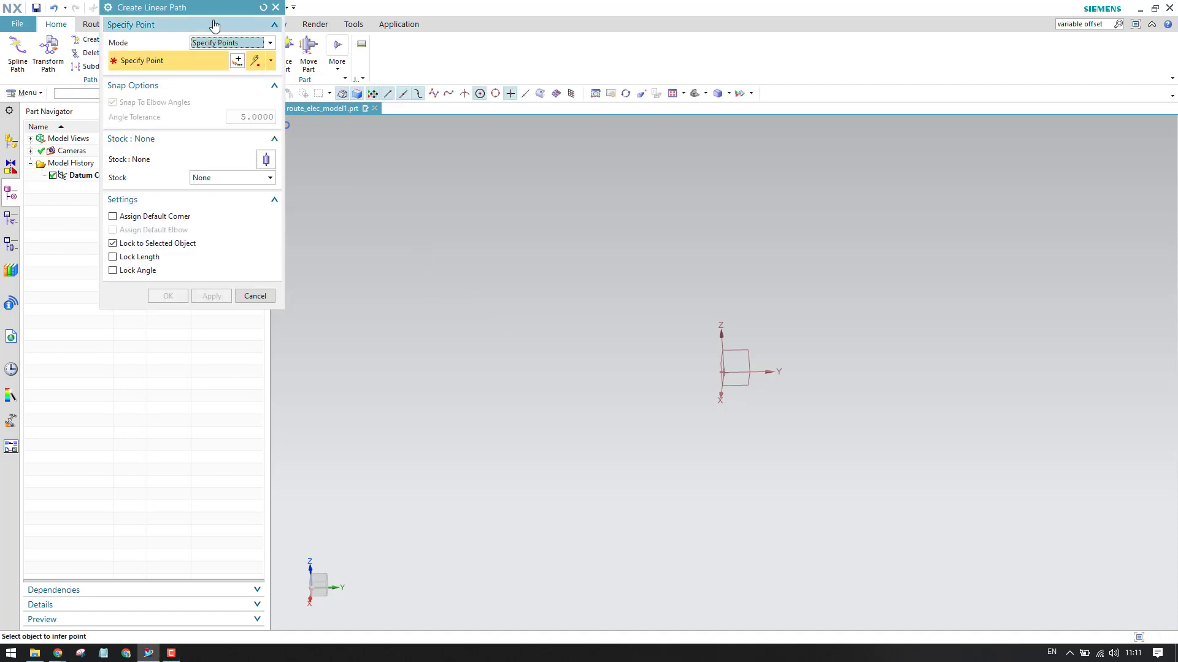
left_click_drag(211, 12, 212, 80)
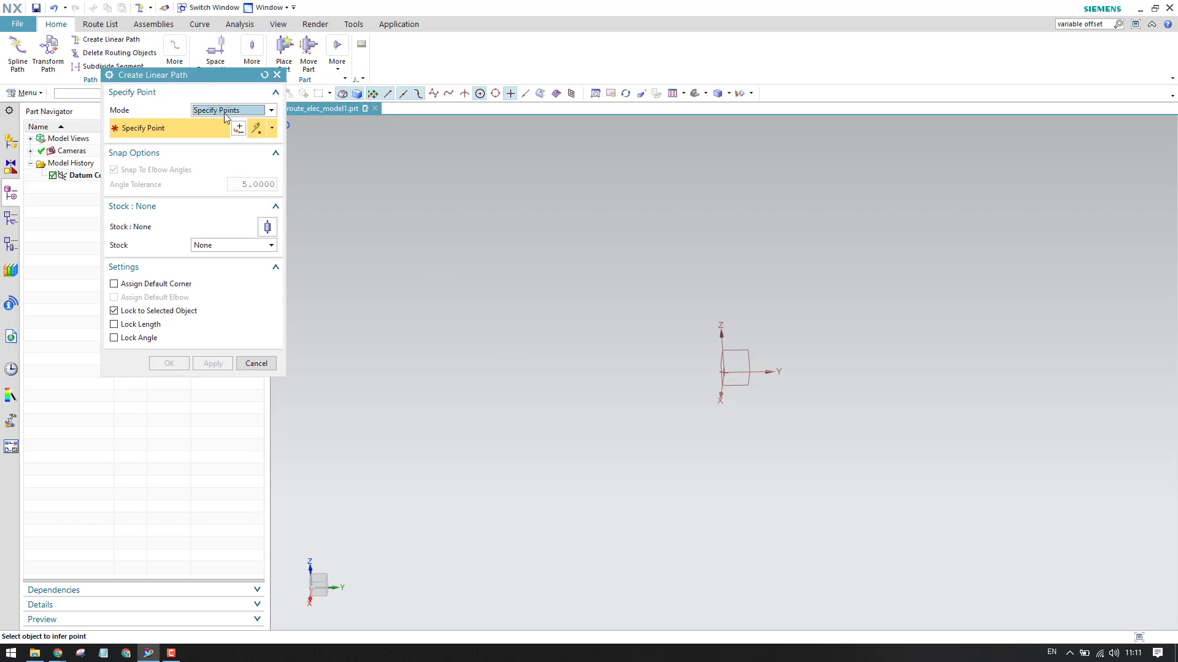
left_click(450, 232)
left_click(833, 236)
left_click(820, 521)
left_click(532, 476)
left_click(169, 363)
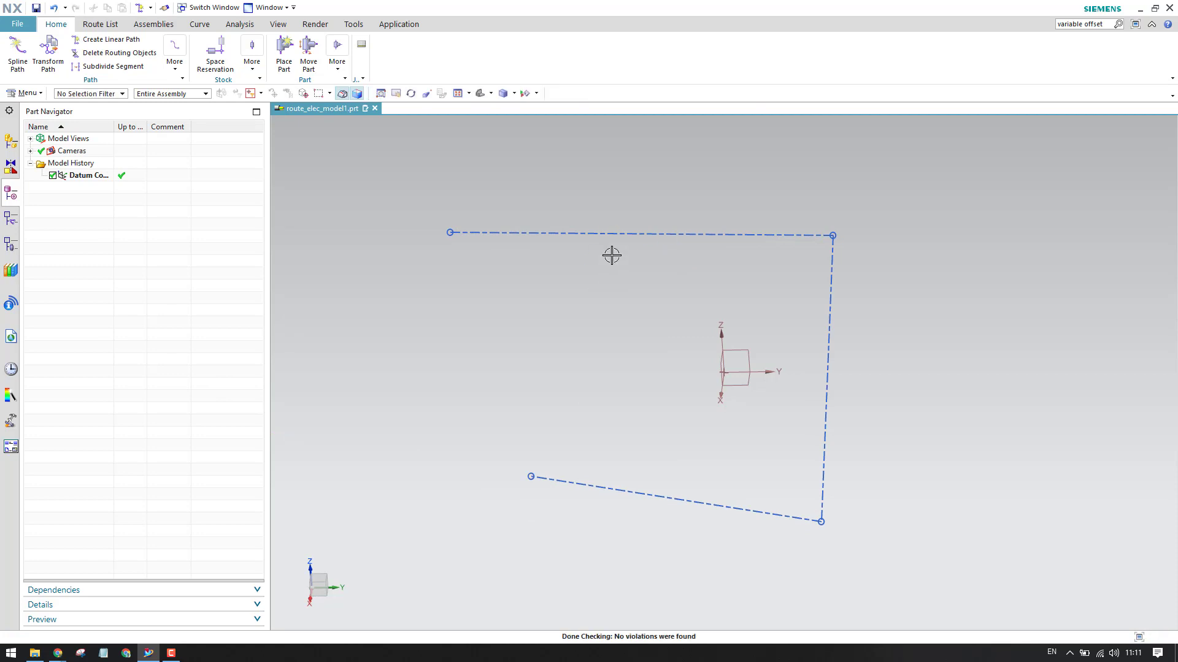
- Assign a Bend corner with a 20 mm radius to the linear path's upper corner point
scroll(612, 255, "down", 1)
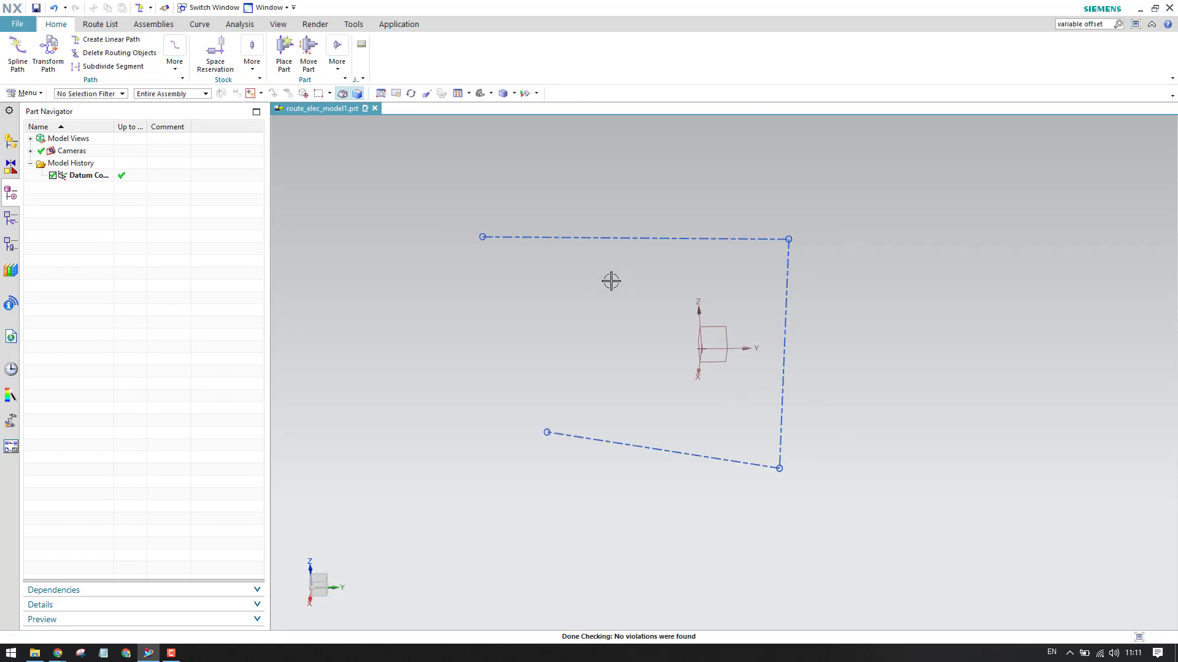
scroll(783, 226, "up", 3)
scroll(790, 246, "down", 2)
scroll(789, 252, "up", 2)
left_click(796, 256)
left_click(796, 256)
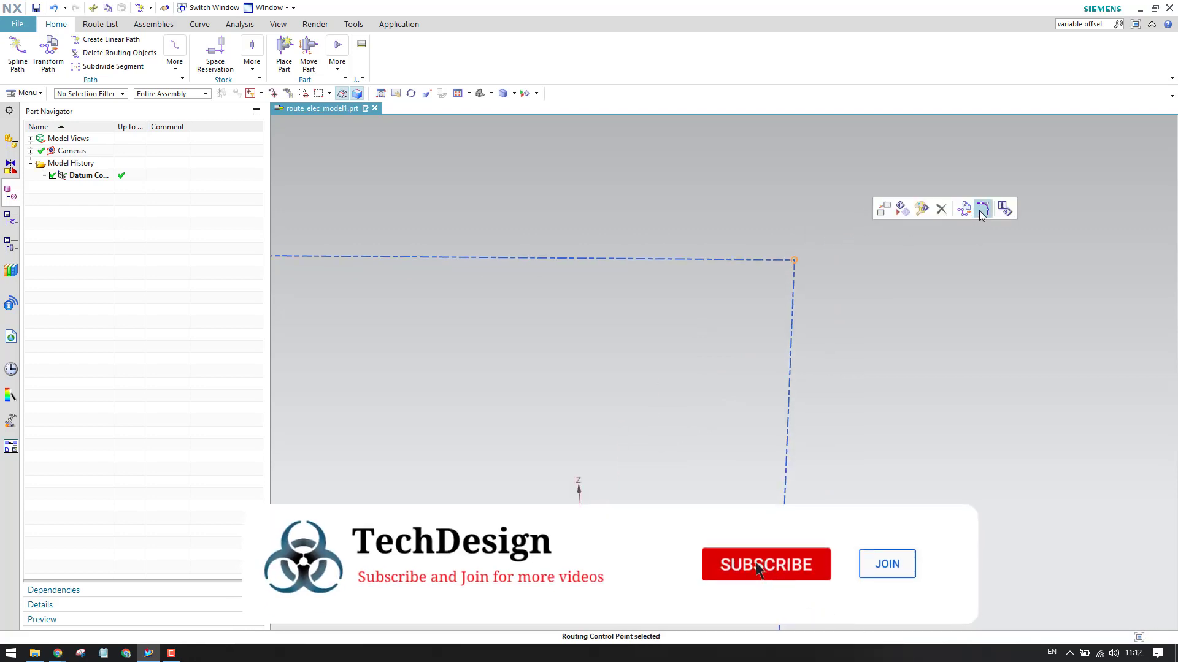
left_click(982, 210)
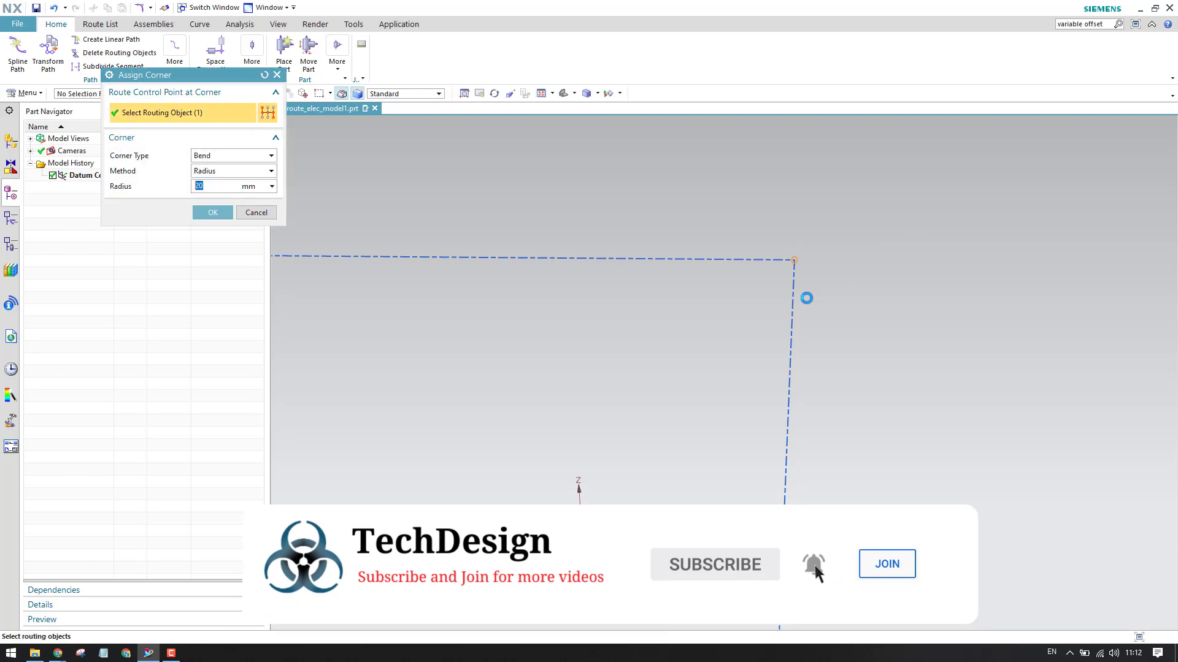
left_click(212, 214)
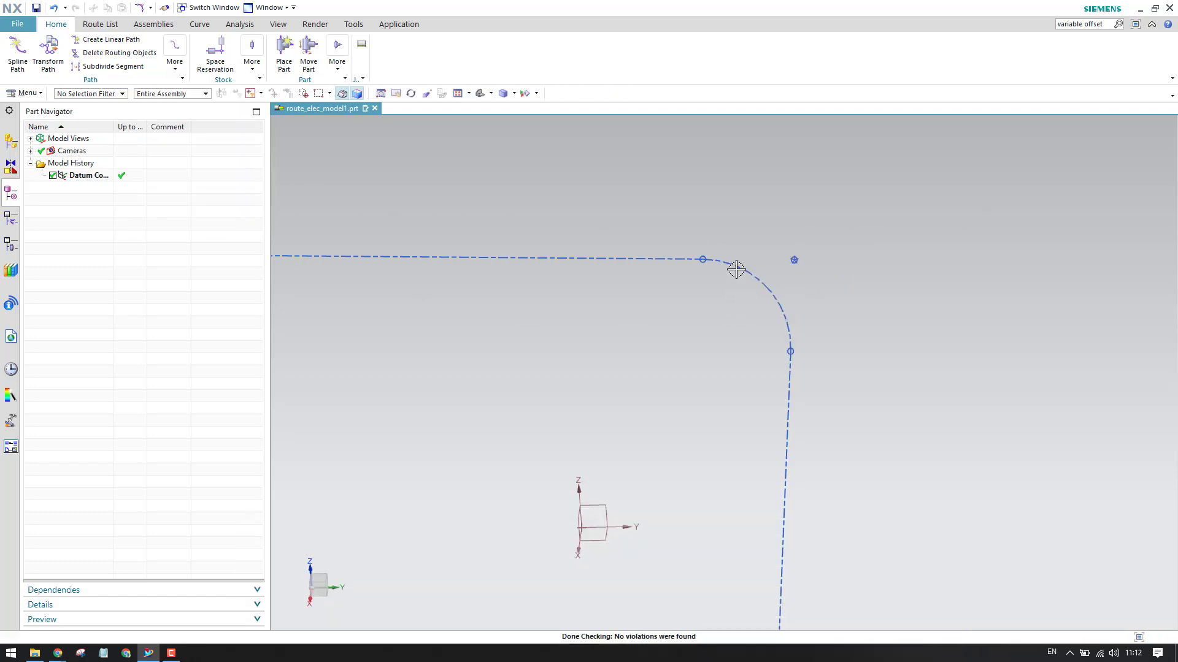
- Place an arched spline path through three points at about (25, -188, -8), (-12, -82, 35) and (10, 4, -18)
scroll(771, 245, "down", 6)
scroll(669, 243, "up", 5)
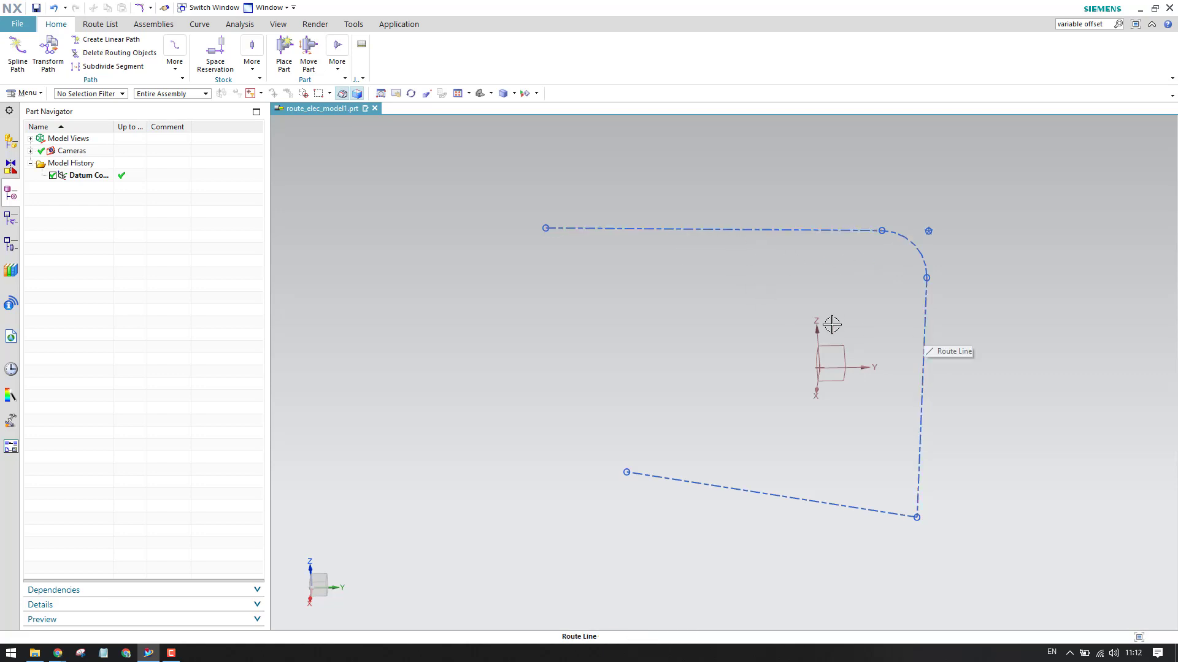
left_click(18, 54)
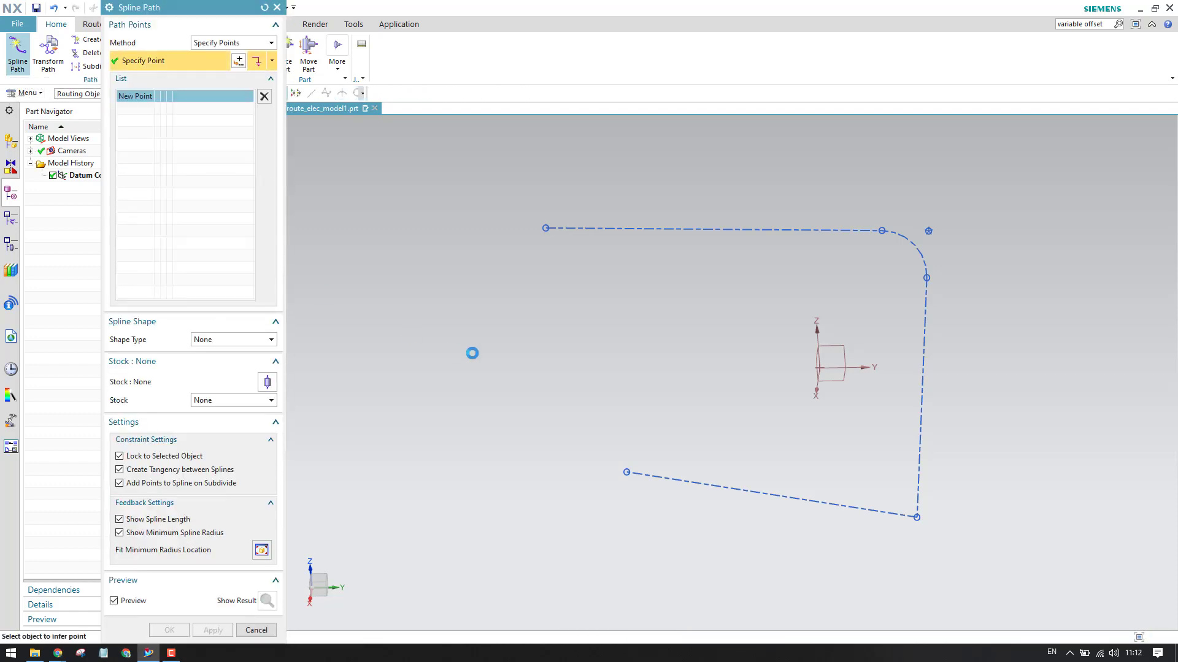
left_click(392, 418)
left_click(633, 289)
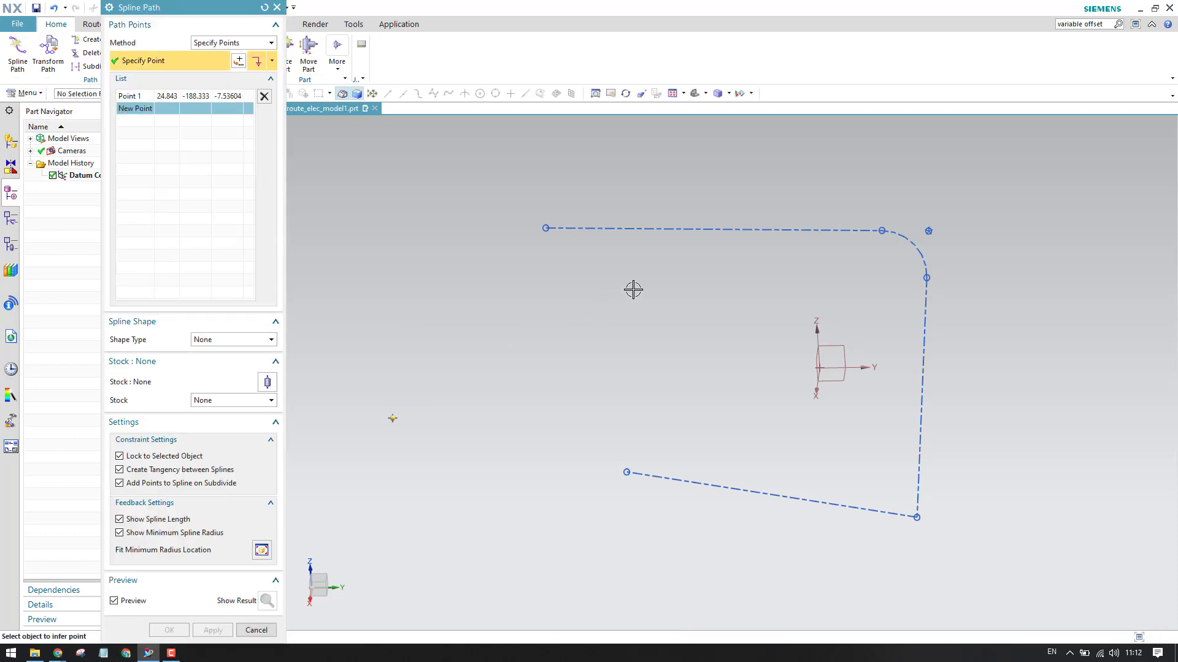
left_click(827, 410)
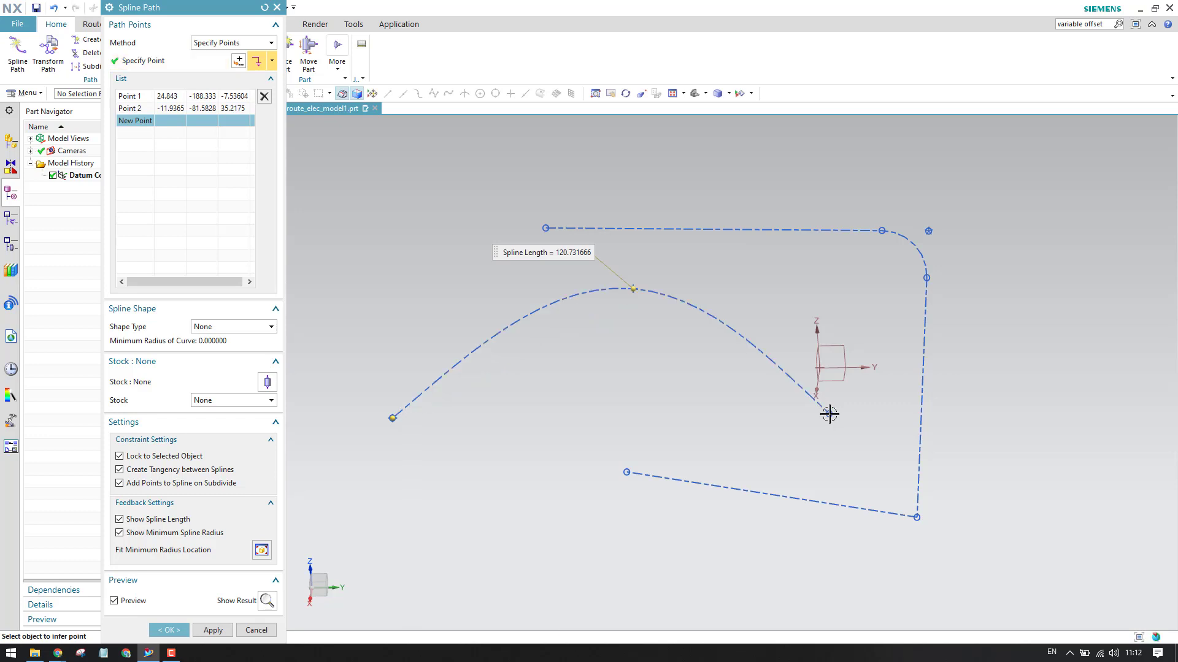
- Examine the minimum radius and spline length feedback on the arched spline preview
scroll(829, 412, "up", 1)
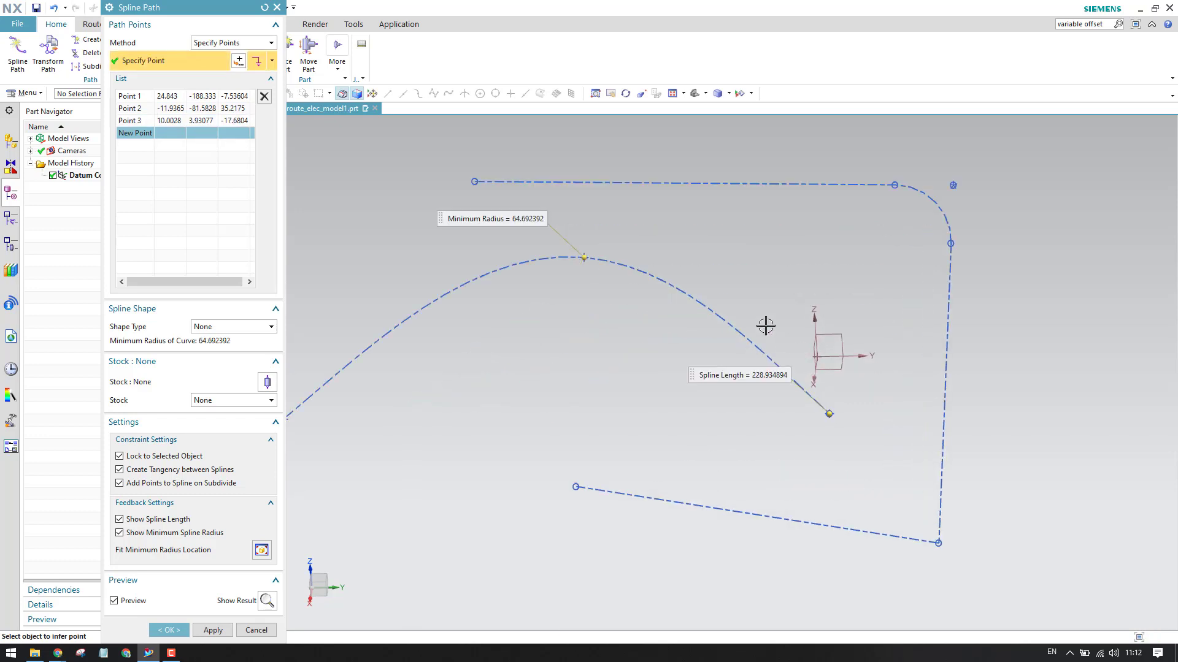
scroll(705, 303, "down", 3)
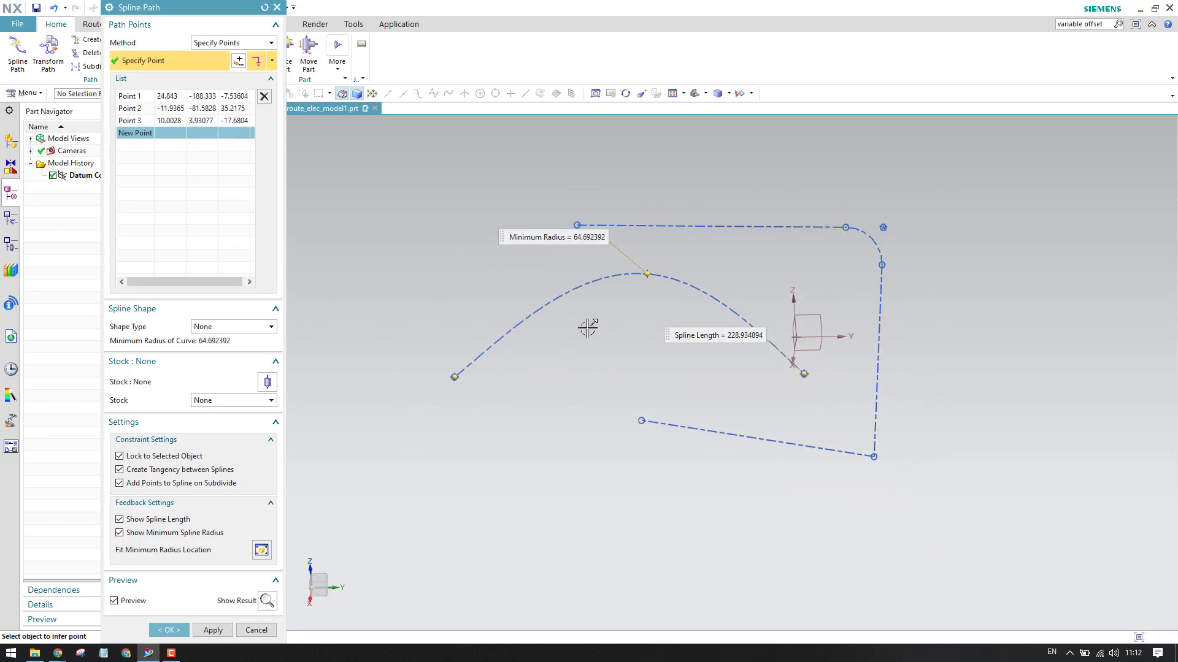
scroll(613, 269, "up", 2)
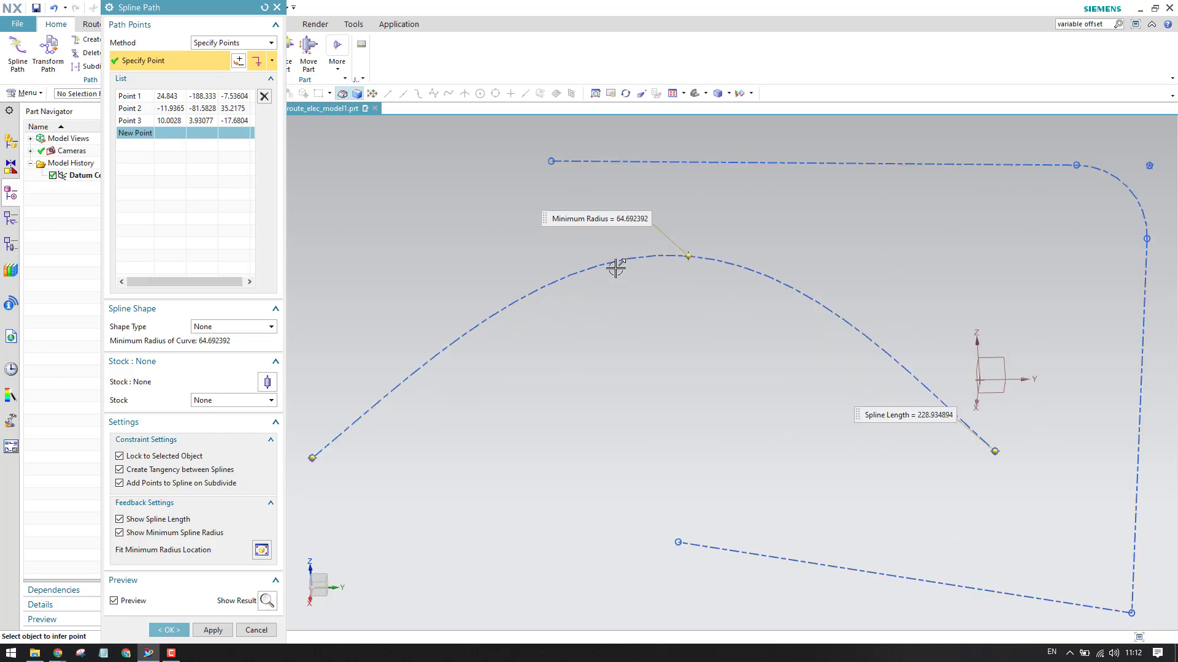
scroll(643, 272, "down", 2)
scroll(643, 272, "up", 1)
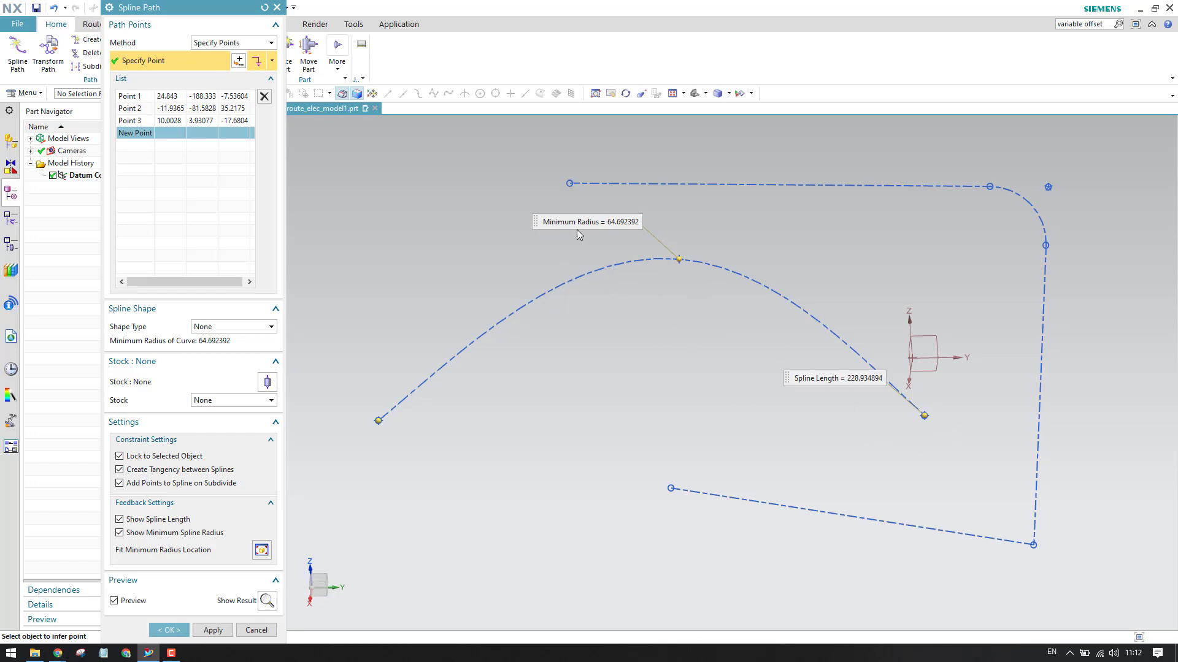
scroll(675, 258, "up", 3)
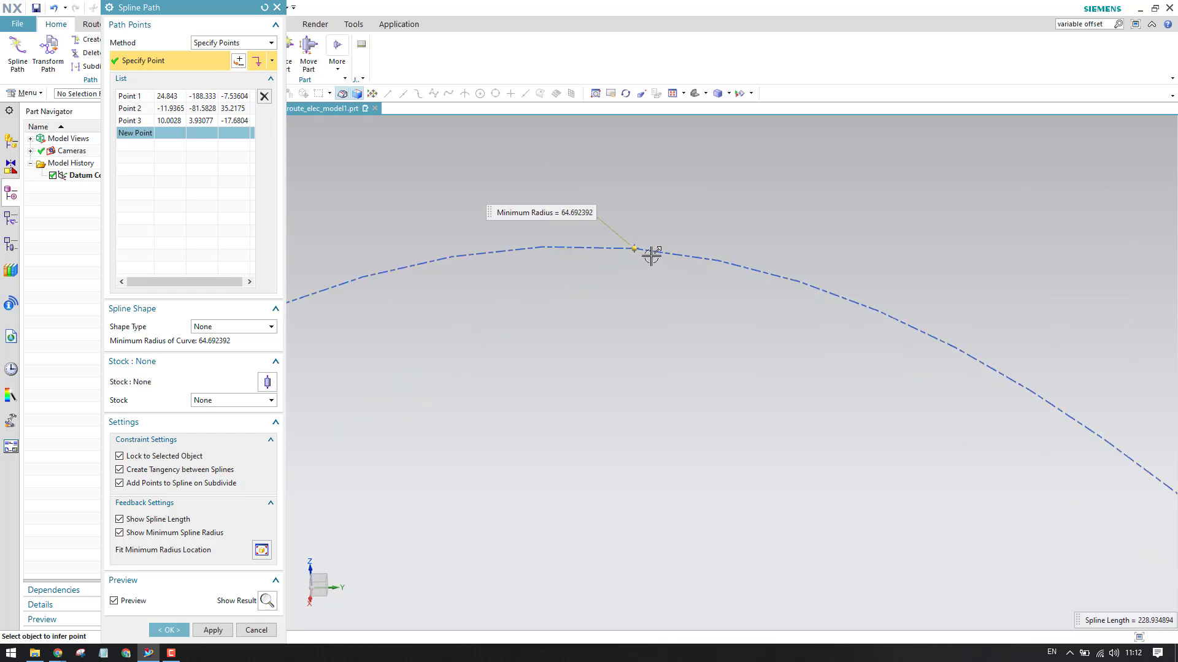
scroll(635, 249, "down", 2)
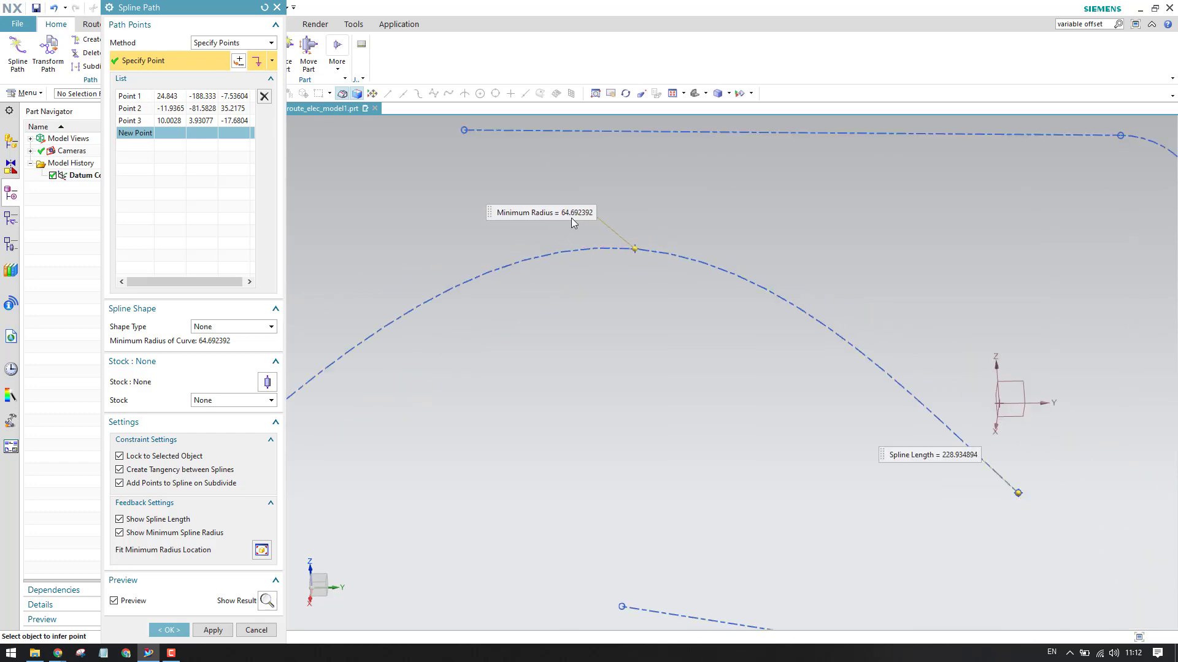
scroll(584, 226, "down", 3)
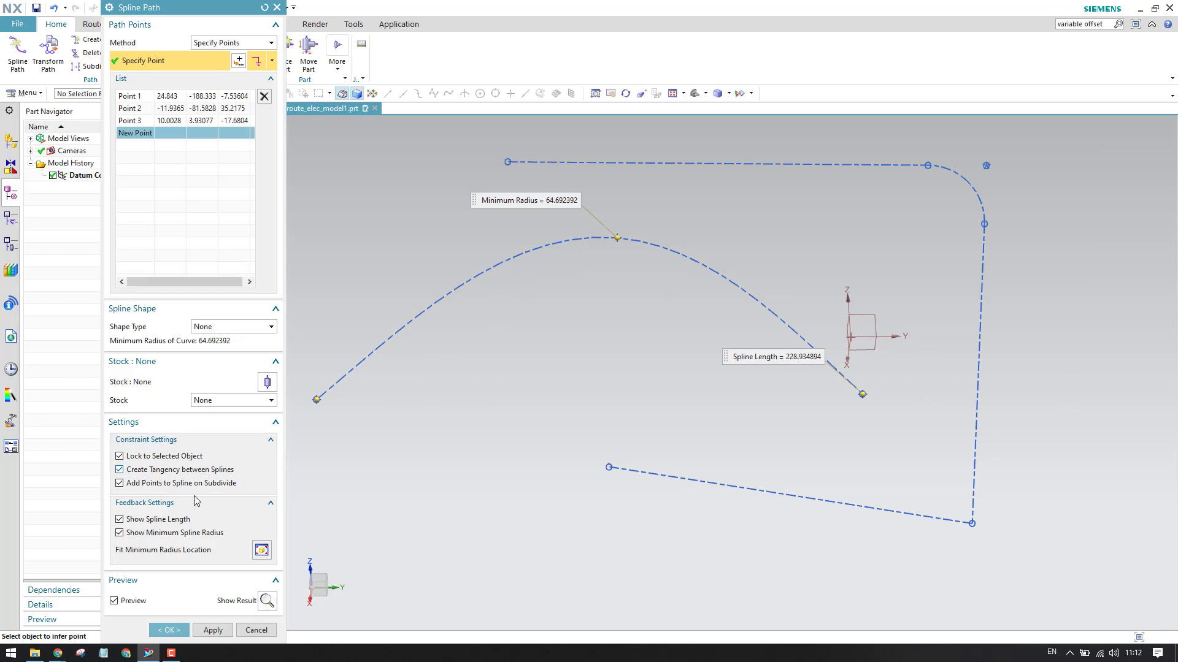
- Switch the spline length and minimum spline radius feedback off and back on
left_click(120, 520)
left_click(160, 533)
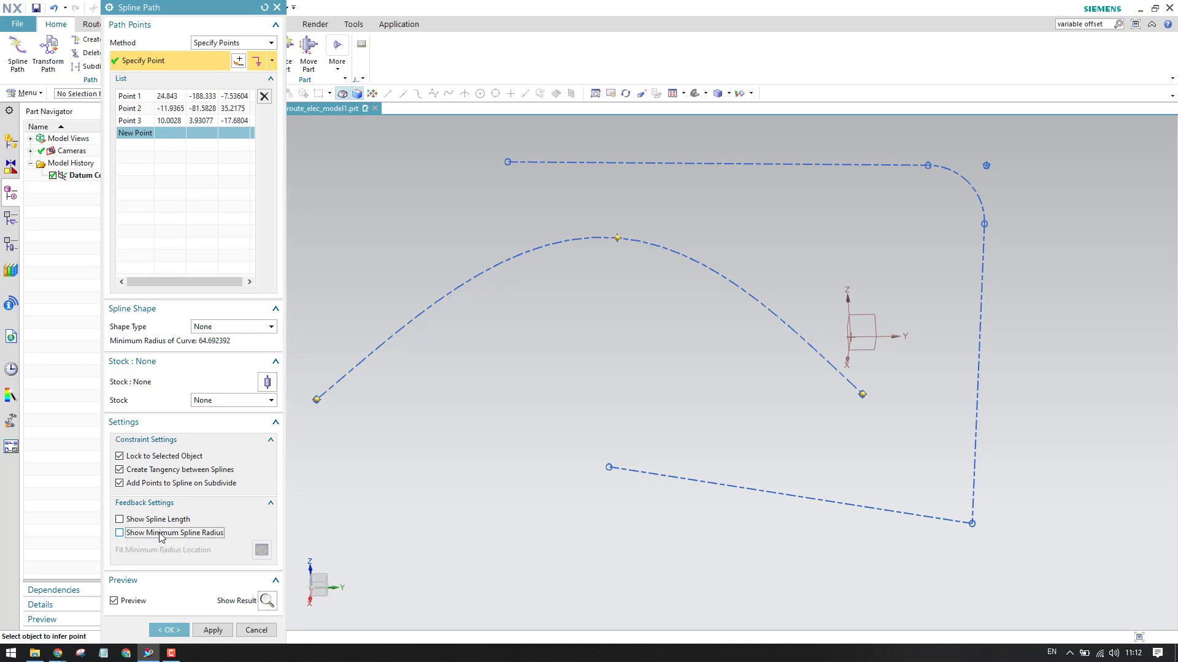
left_click(160, 520)
left_click(159, 534)
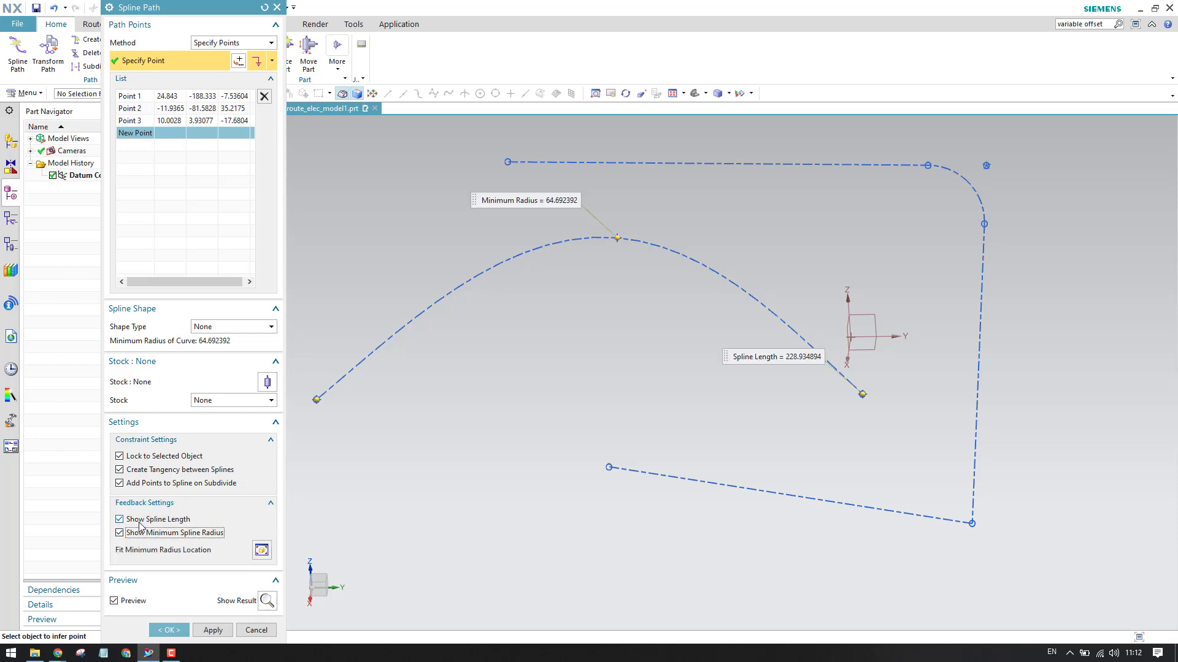
- Accept the three-point spline path with both feedback settings enabled
middle_click_drag(982, 352, 617, 235)
scroll(805, 316, "down", 3)
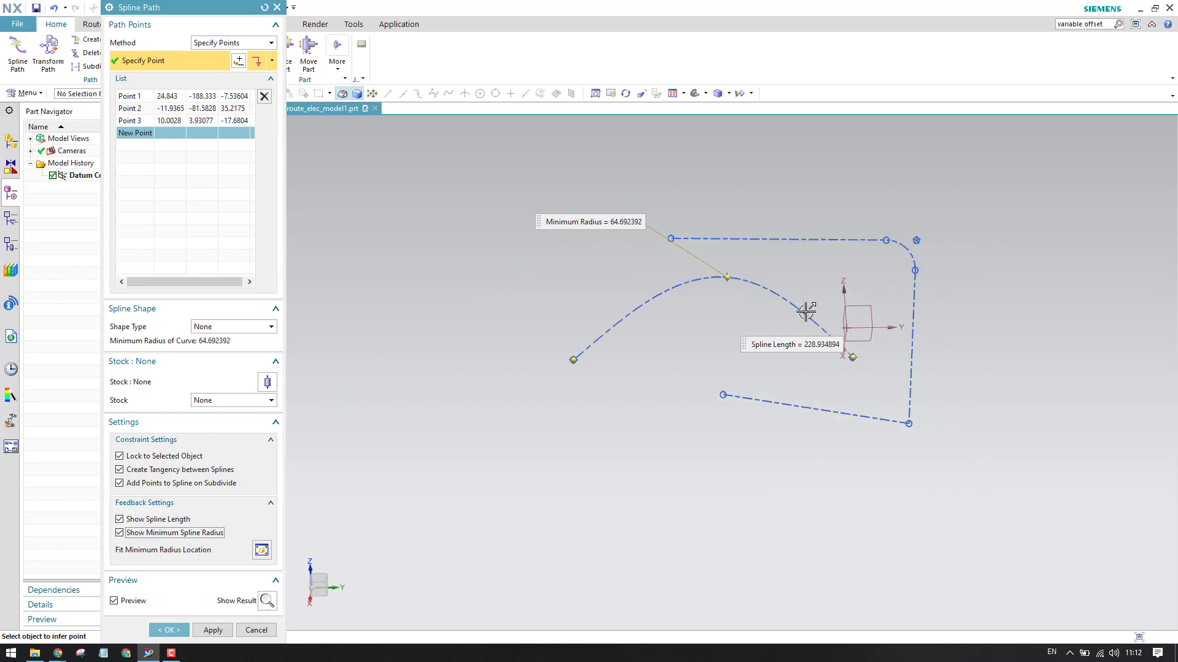
scroll(805, 316, "up", 2)
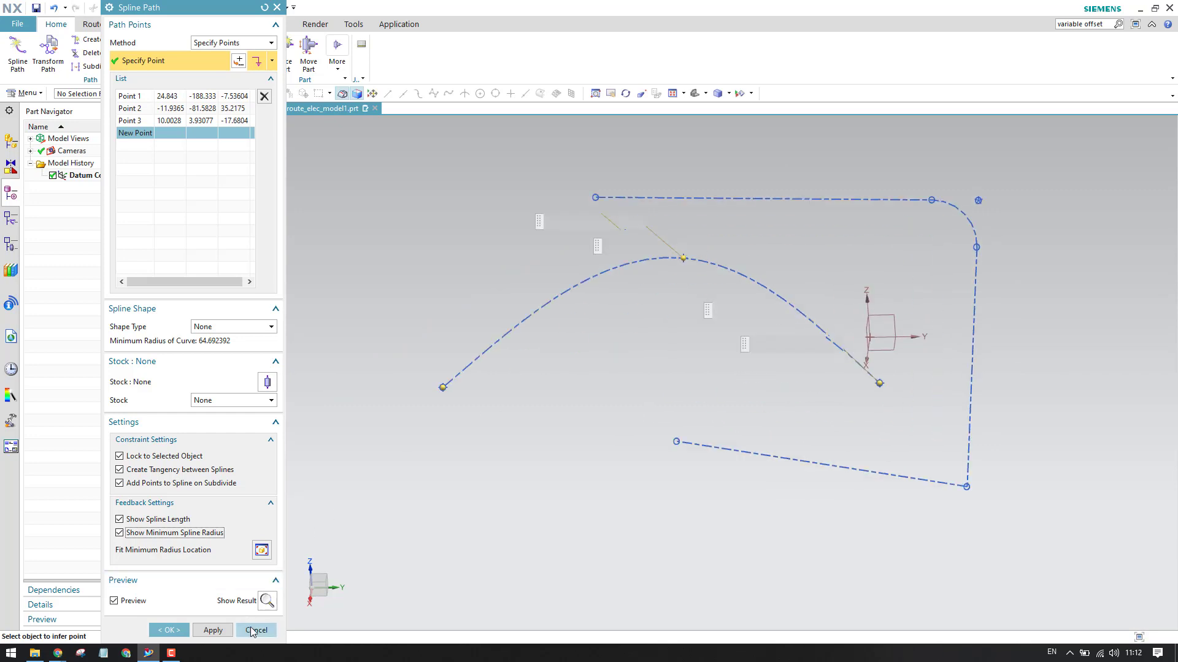
left_click(168, 630)
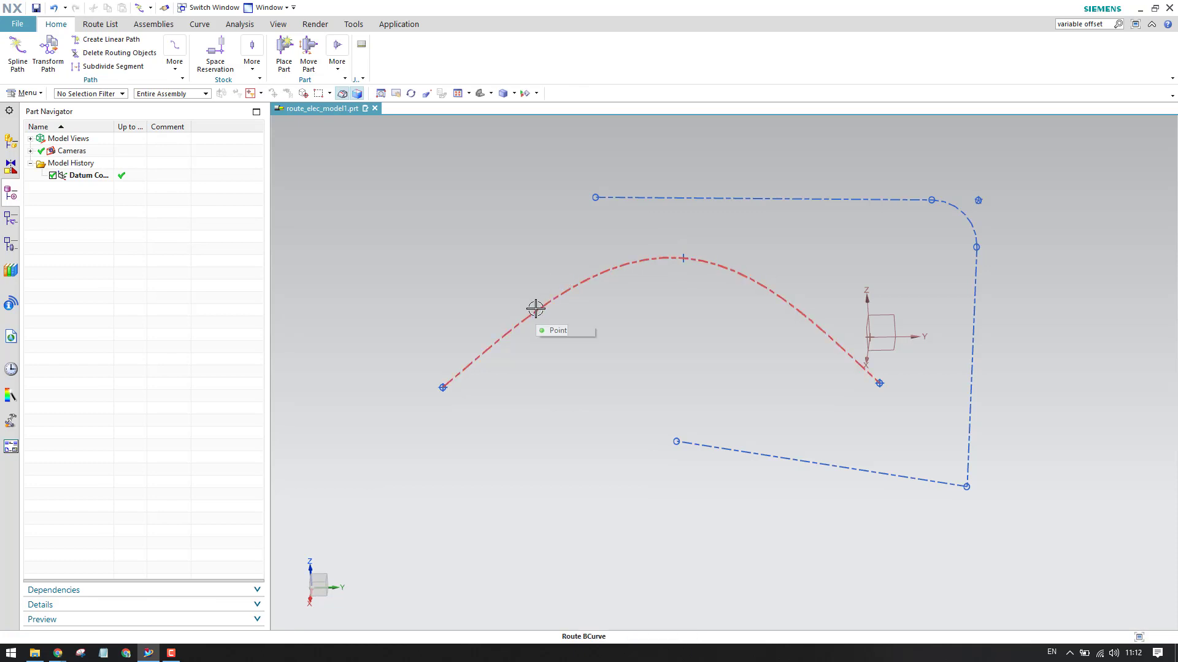
- Examine the finished spline's curvature against the linear path's bend corner and straight segments
mouse_move(584, 278)
middle_mouse_down()
mouse_move(557, 261)
mouse_move(583, 286)
middle_mouse_up()
scroll(612, 287, "up", 3)
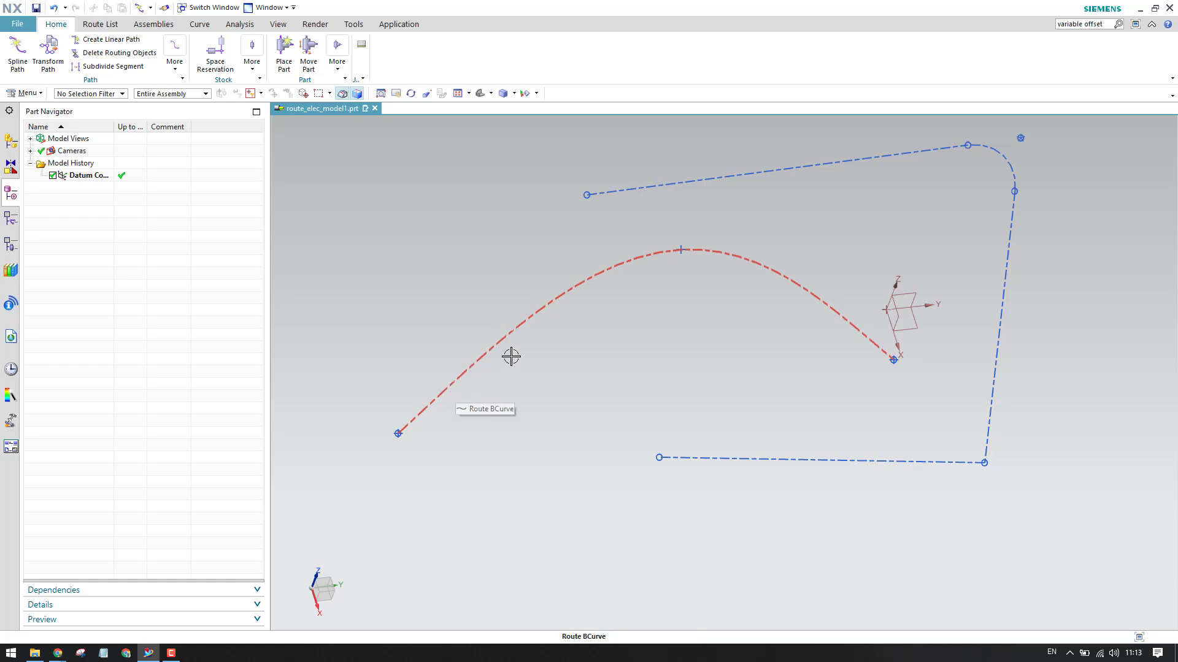
scroll(559, 259, "down", 2)
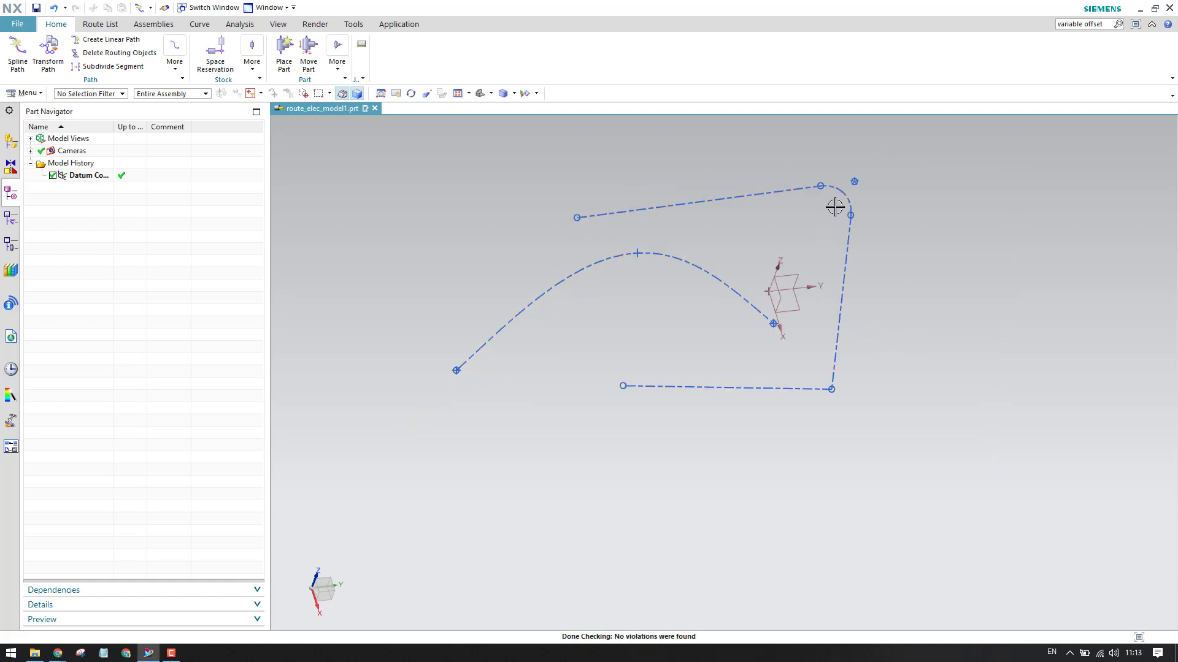
scroll(839, 195, "up", 3)
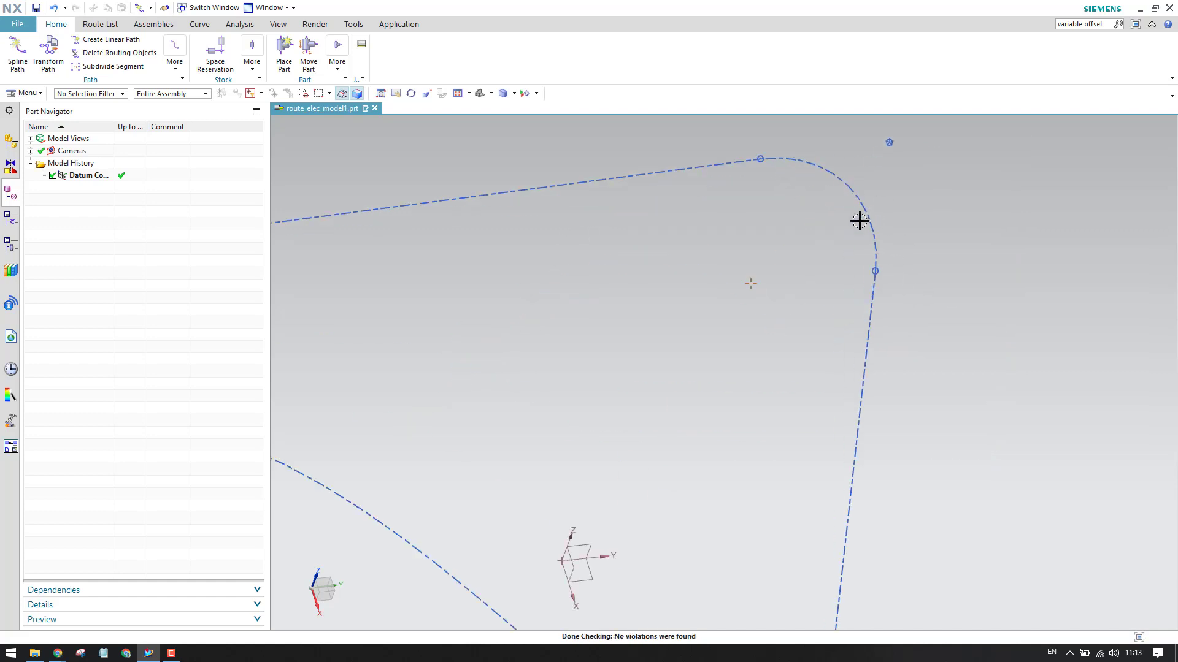
scroll(868, 258, "down", 3)
scroll(868, 258, "down", 2)
scroll(432, 396, "up", 1)
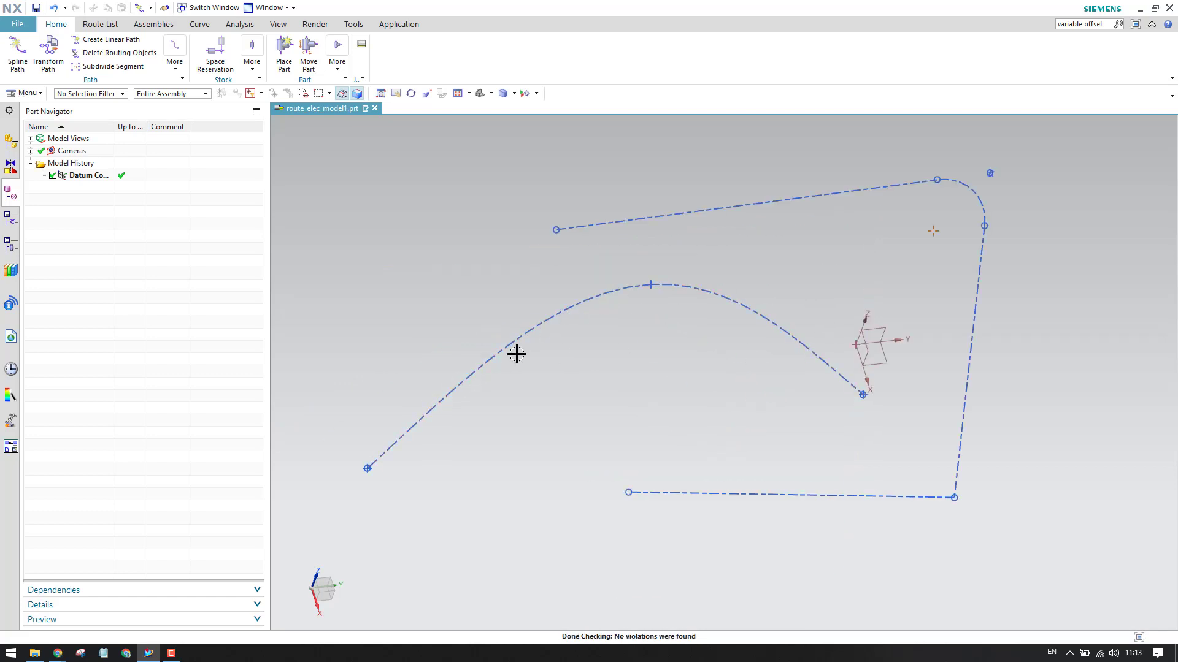
scroll(546, 330, "down", 1)
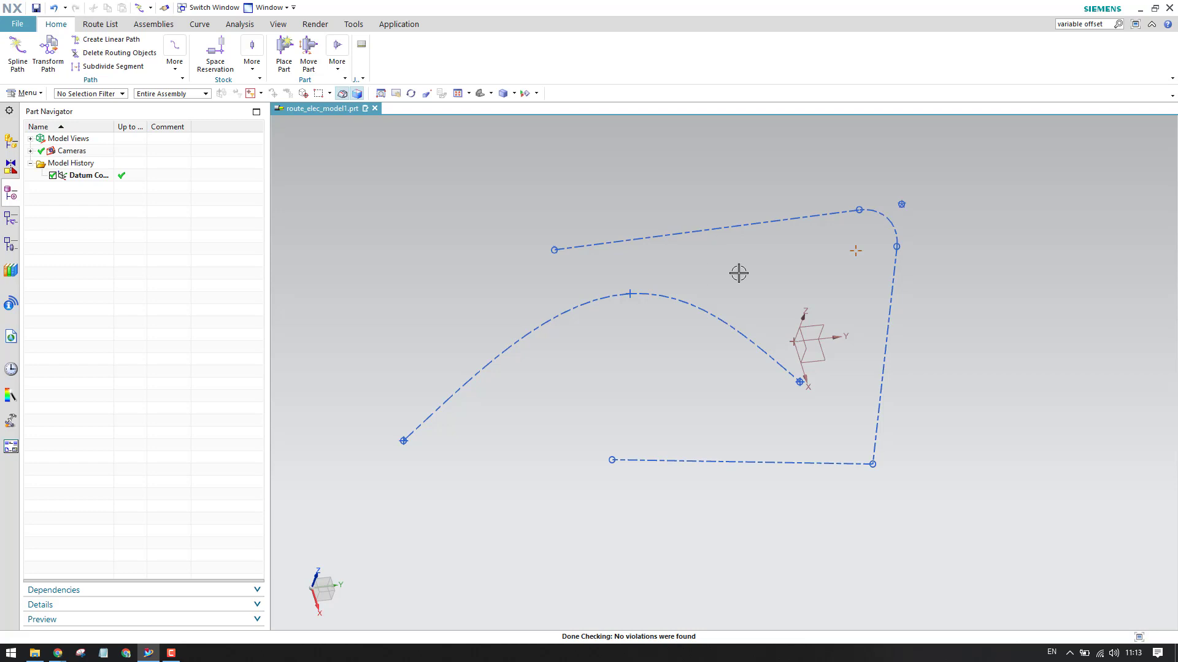
scroll(745, 270, "down", 1)
scroll(746, 270, "up", 1)
- Compare the spline path and the linear path from the top view and a tilted view
key("ctrl+alt+t")
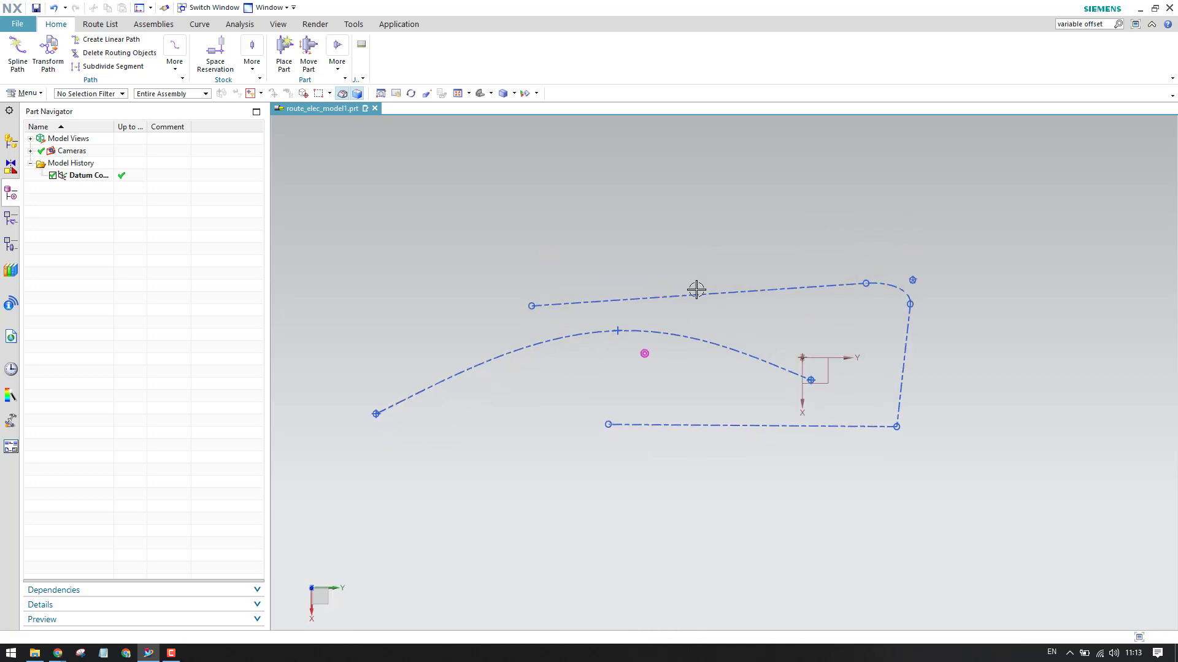
scroll(695, 304, "up", 3)
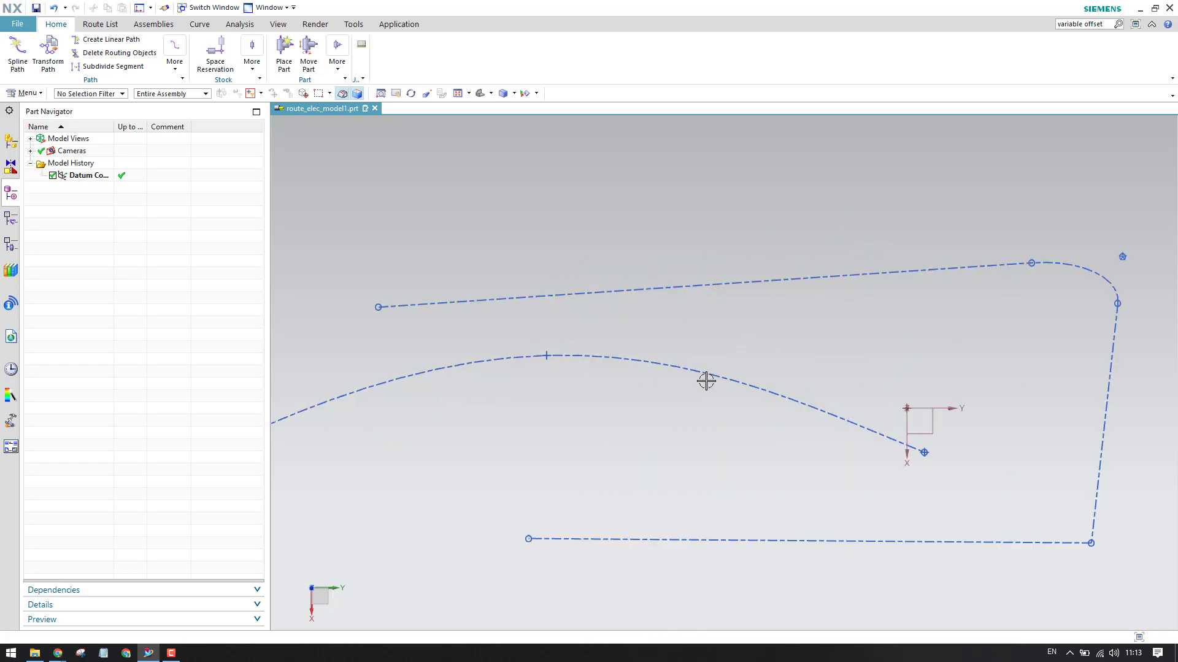
middle_click_drag(733, 369, 733, 329)
scroll(687, 274, "up", 3)
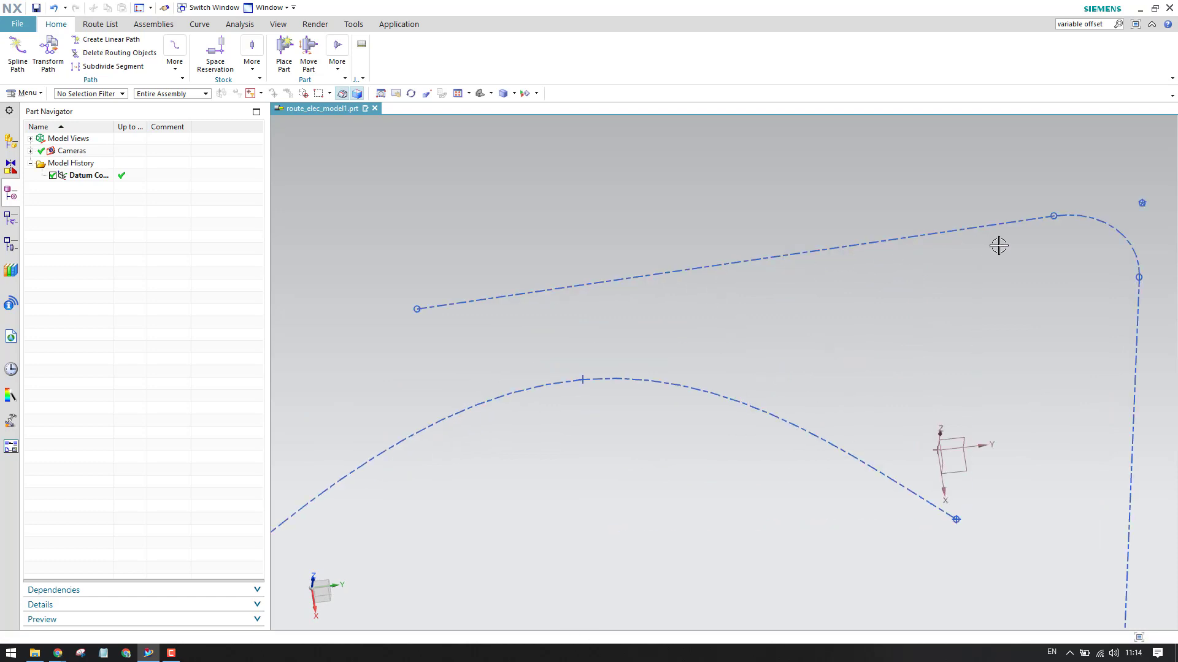
scroll(877, 257, "down", 1)
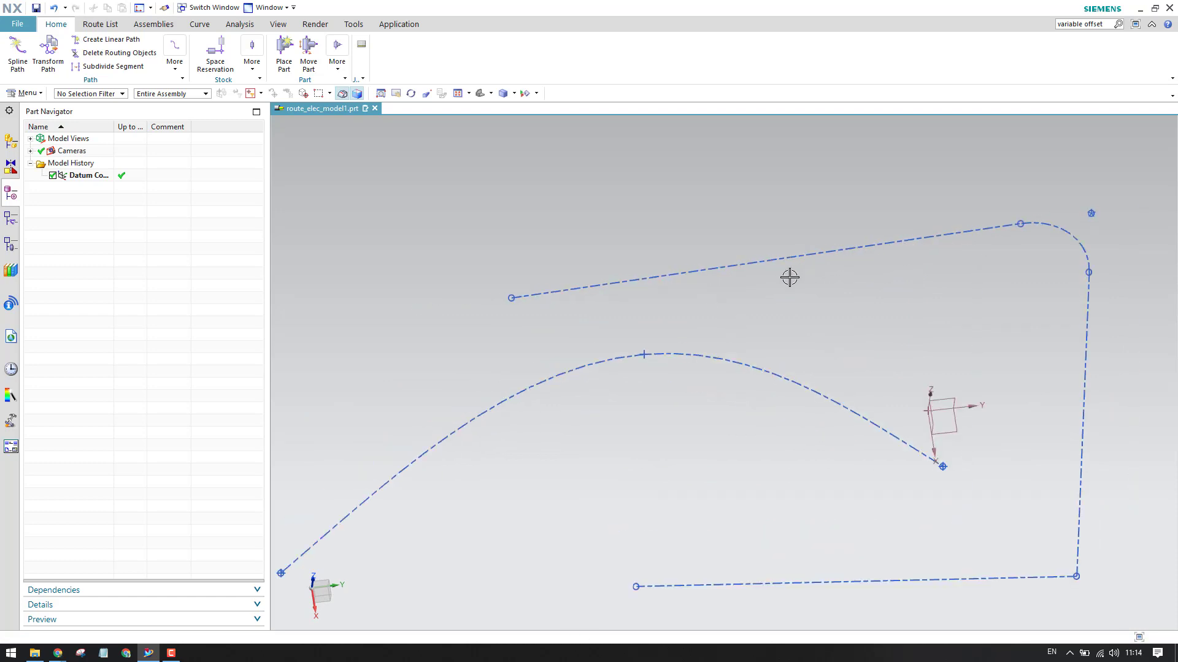
scroll(758, 263, "down", 2)
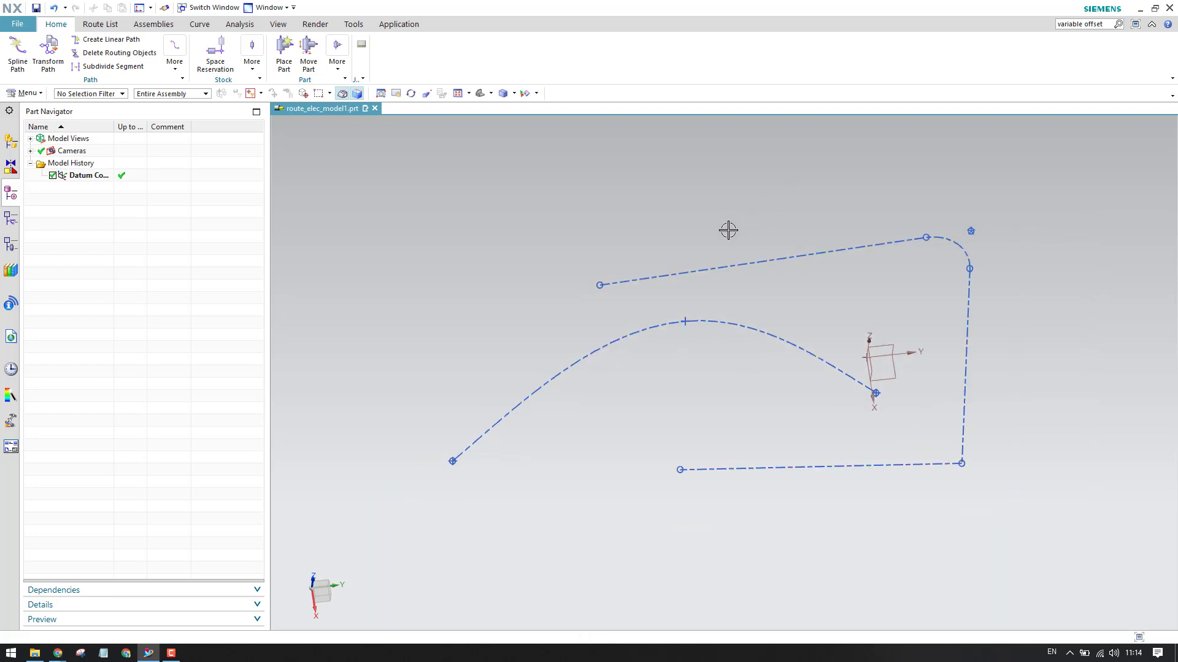
scroll(728, 231, "up", 2)
scroll(347, 234, "down", 2)
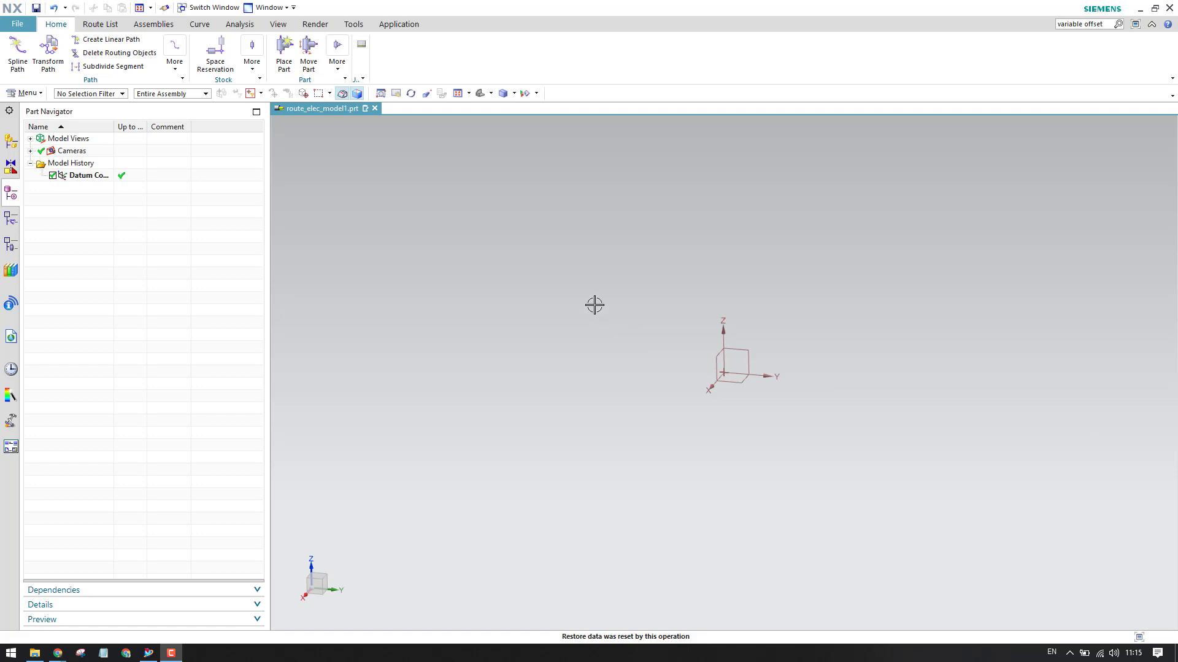
- Start a new spline path with the specify-points method and collapse the stock and settings options
left_click(18, 53)
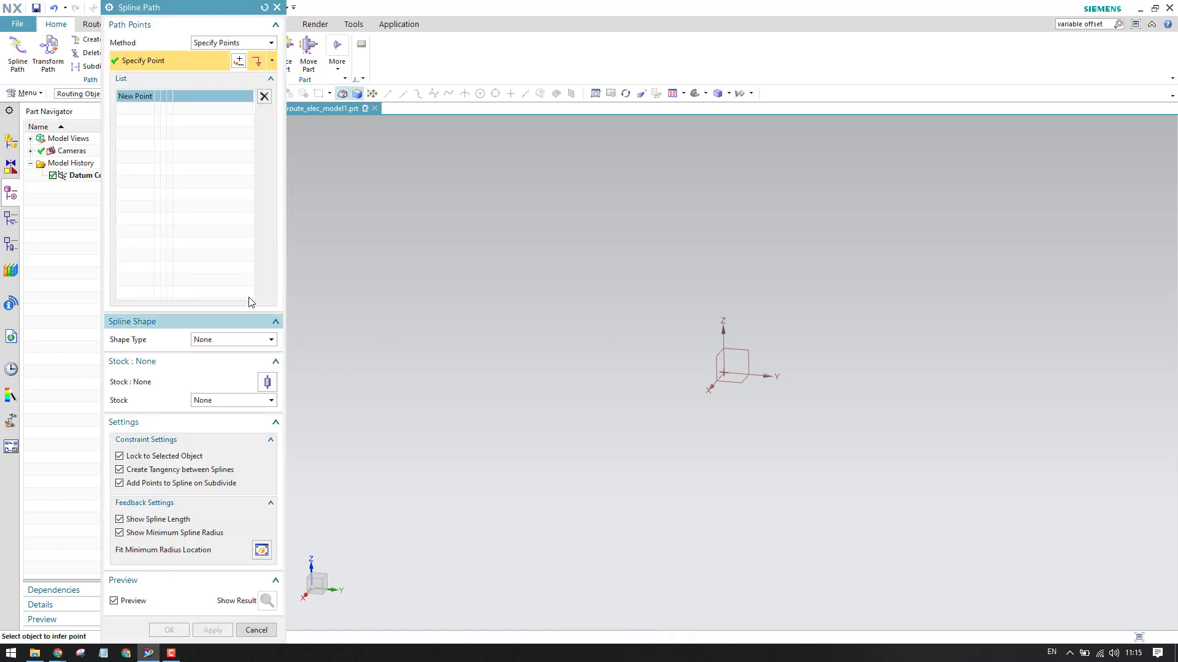
left_click(175, 362)
left_click(172, 378)
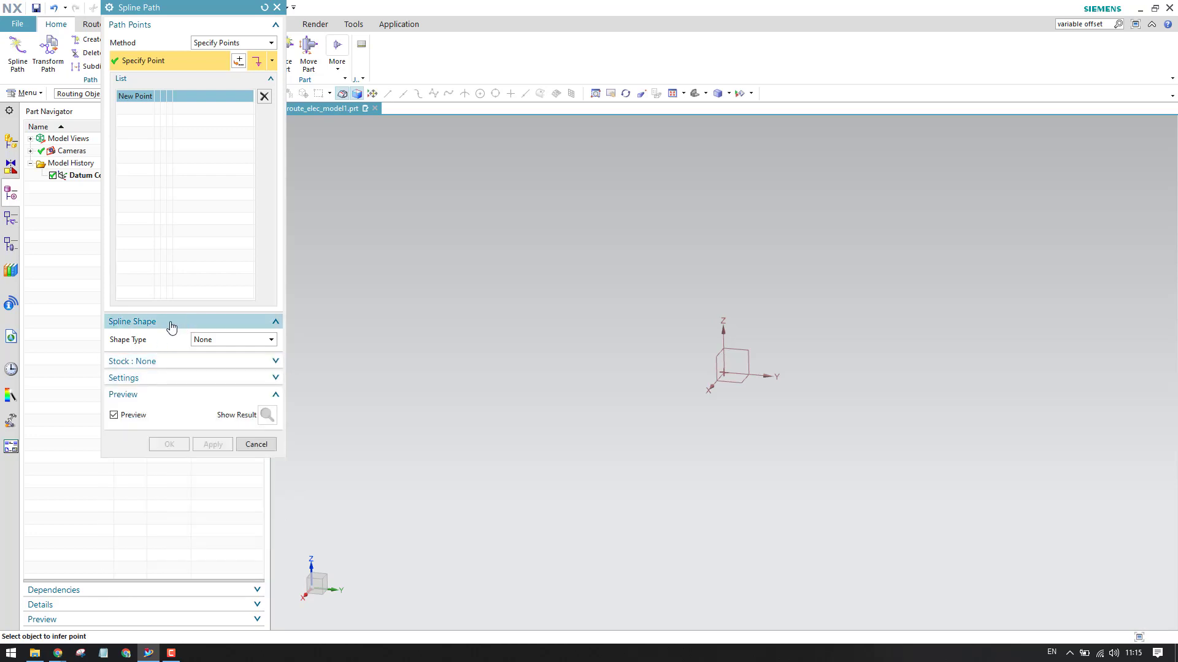
left_click(211, 378)
left_click(212, 378)
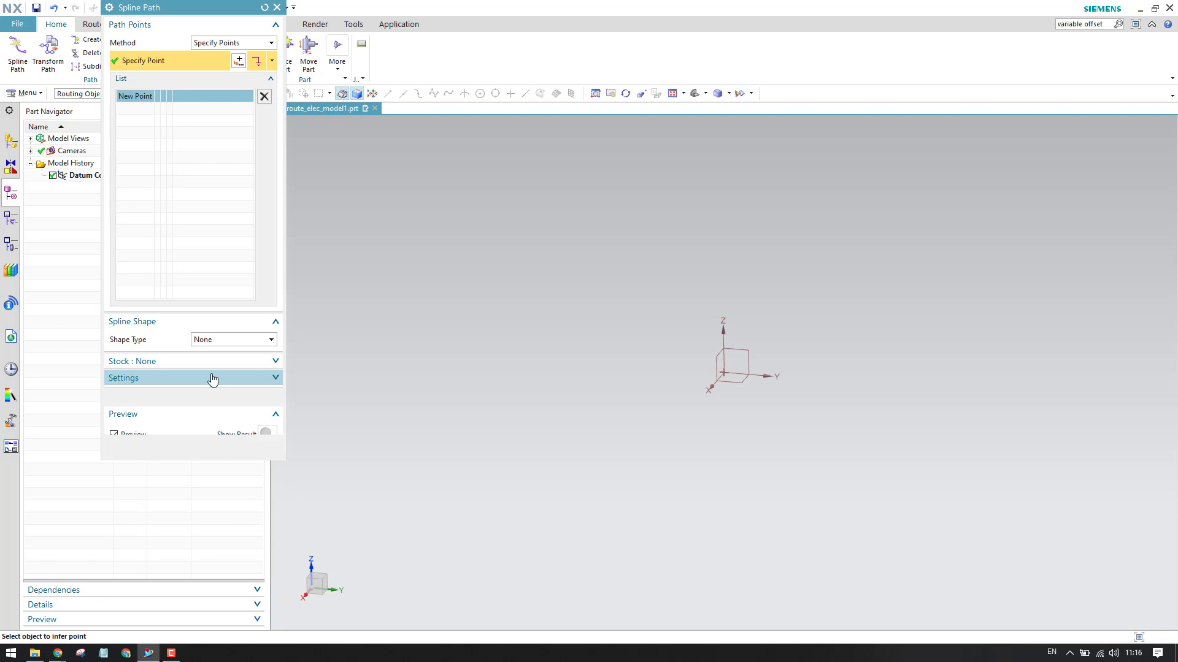
left_click_drag(224, 14, 214, 77)
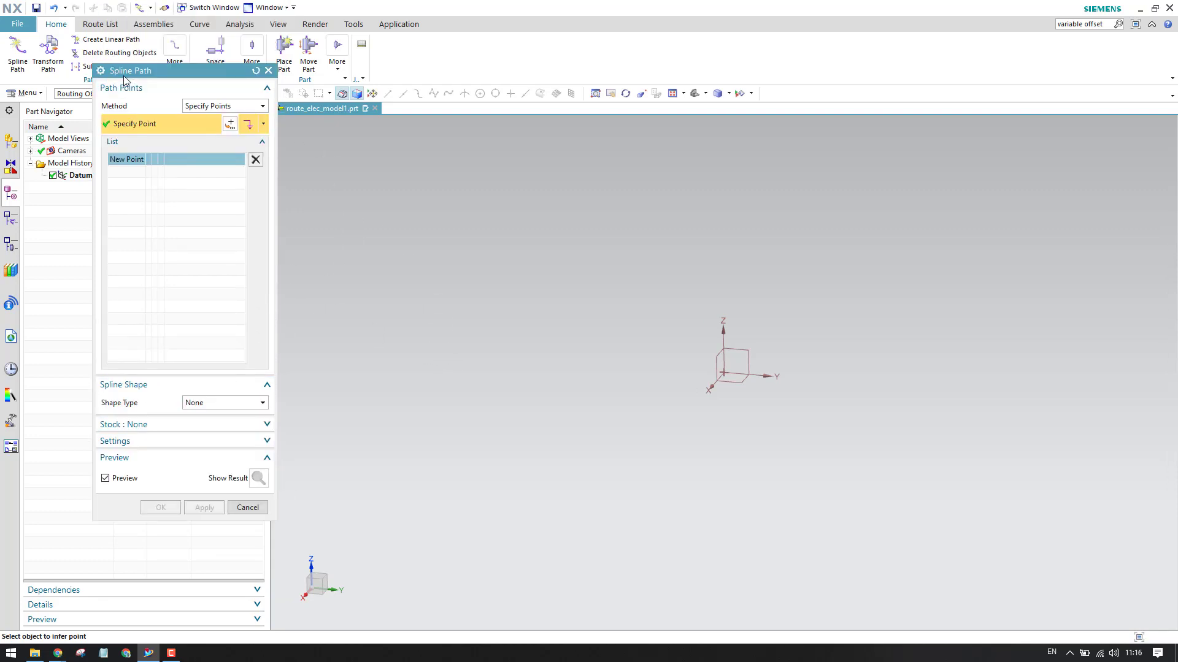
- Place four spline path points, arching above the datum coordinate system and descending on the +Y side
left_click(393, 307)
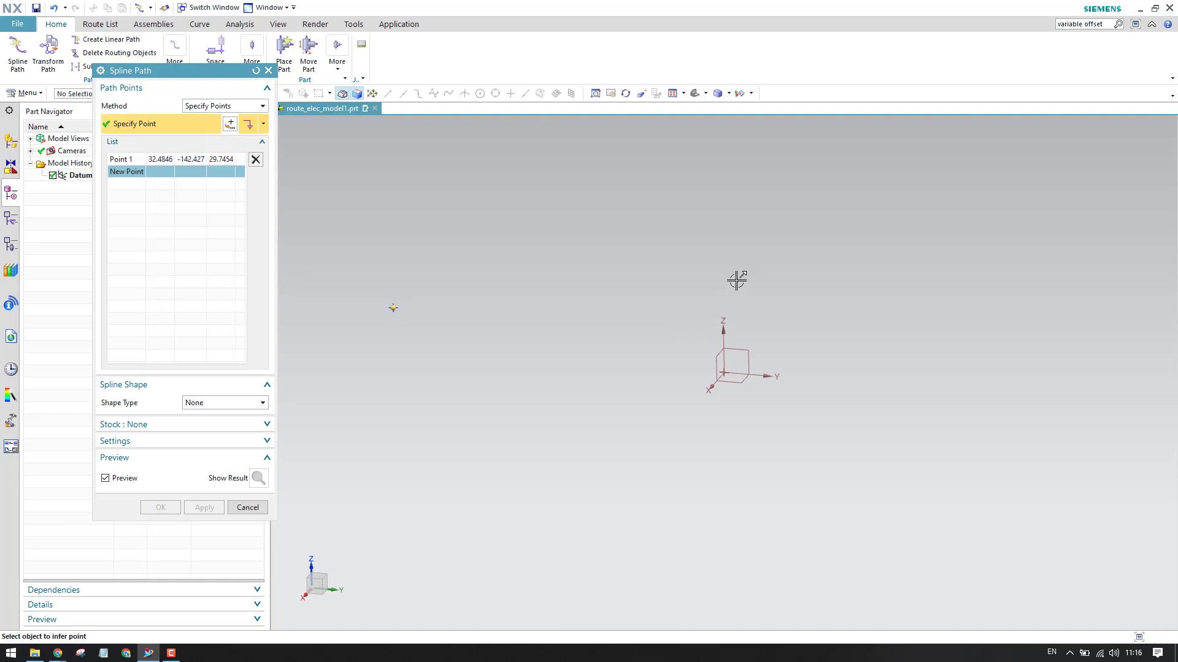
left_click(763, 204)
left_click(1150, 339)
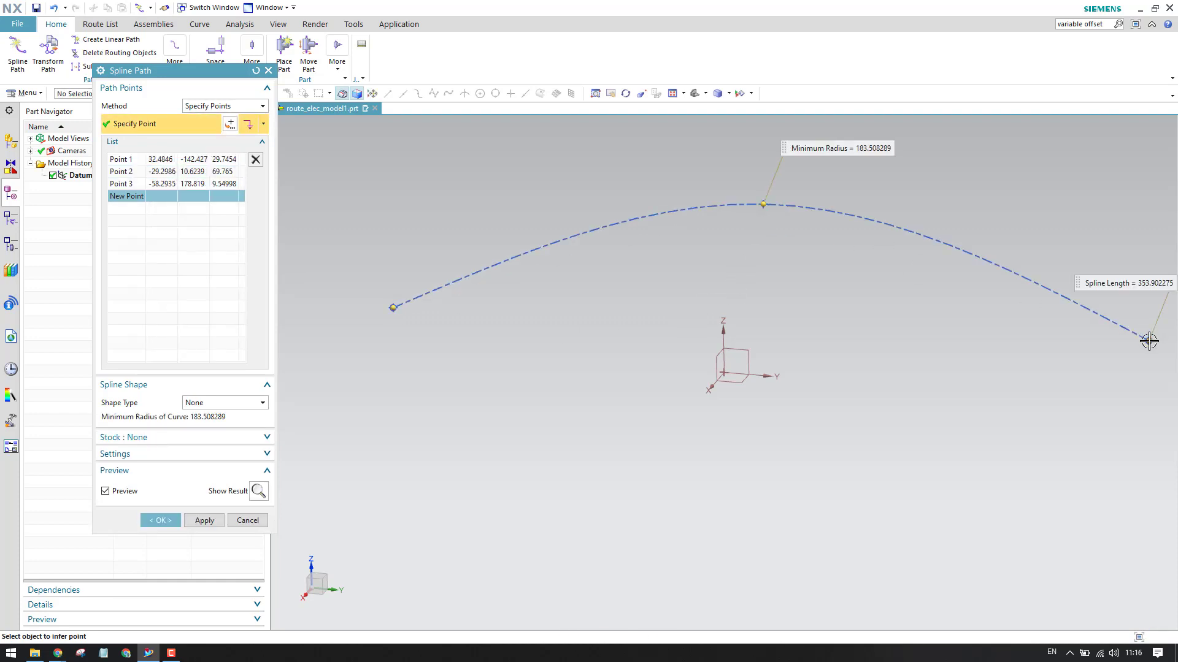
scroll(1025, 284, "down", 4)
left_click(1149, 370)
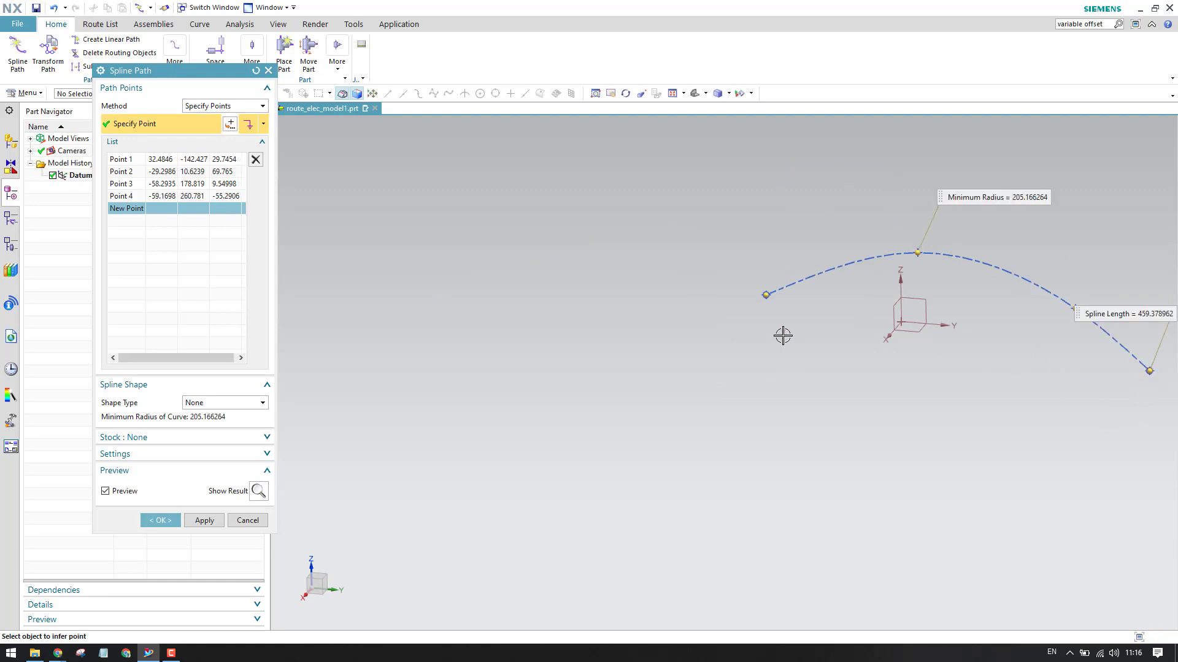
scroll(822, 335, "down", 4)
scroll(770, 341, "up", 6)
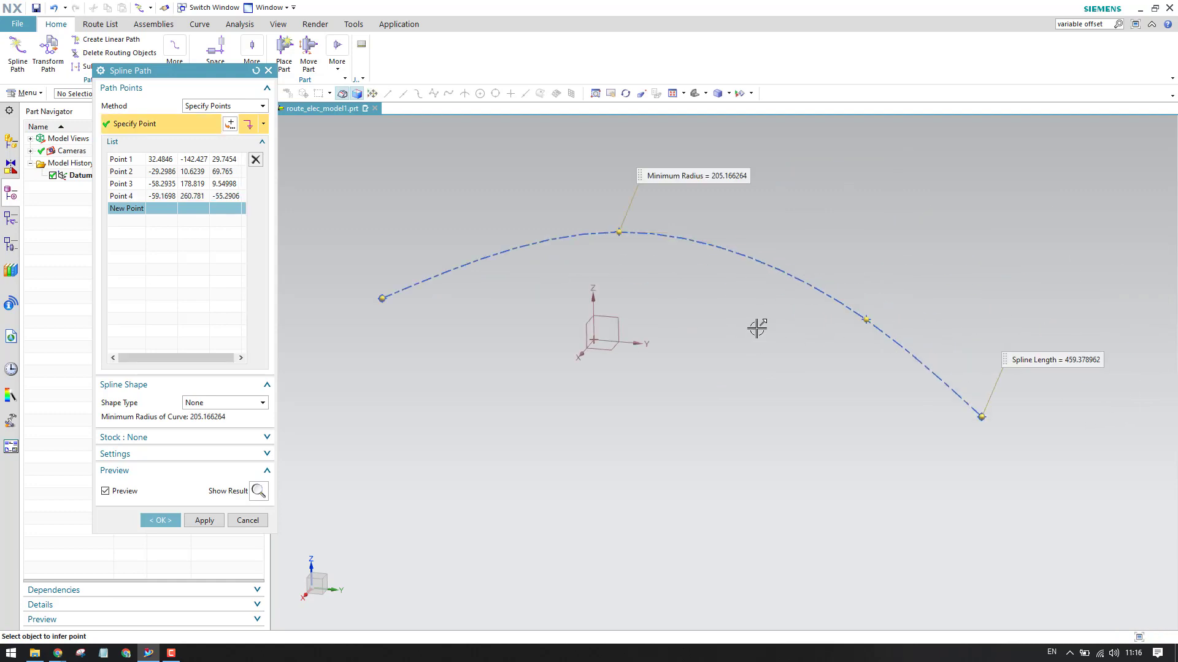
scroll(757, 328, "down", 4)
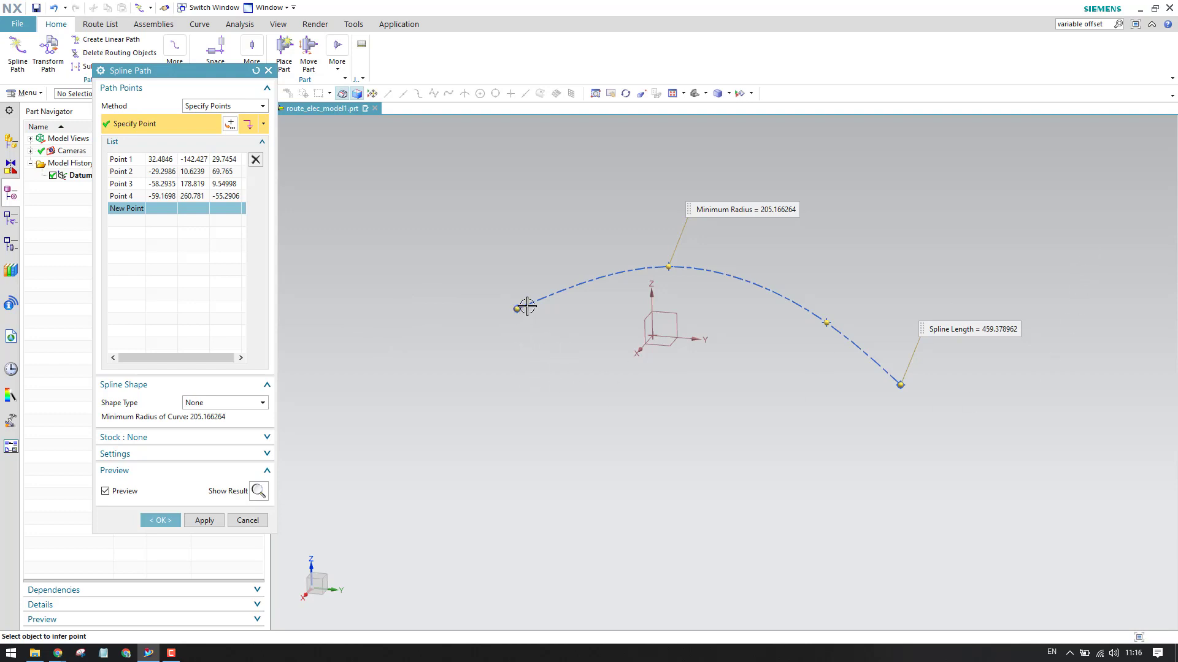
- Move Point 3 of the spline path 90 mm along the XC direction
left_click(132, 196)
left_click(126, 236)
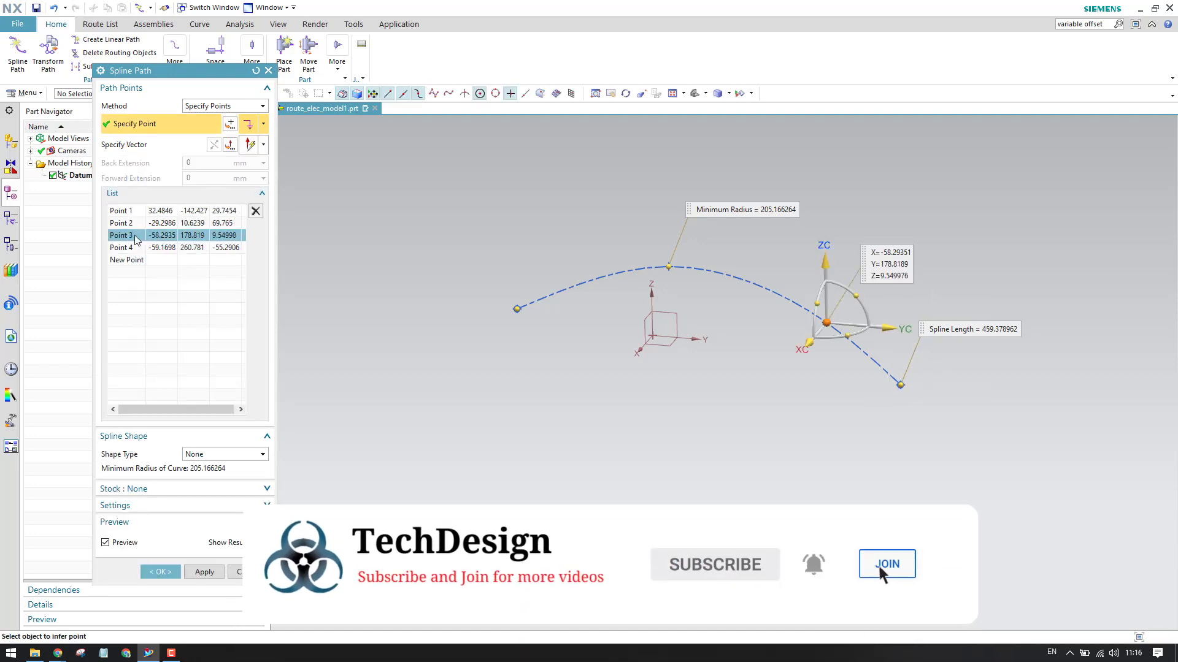
scroll(811, 330, "up", 3)
left_click_drag(810, 341, 768, 422)
scroll(846, 360, "up", 2)
scroll(846, 360, "down", 4)
scroll(756, 393, "up", 1)
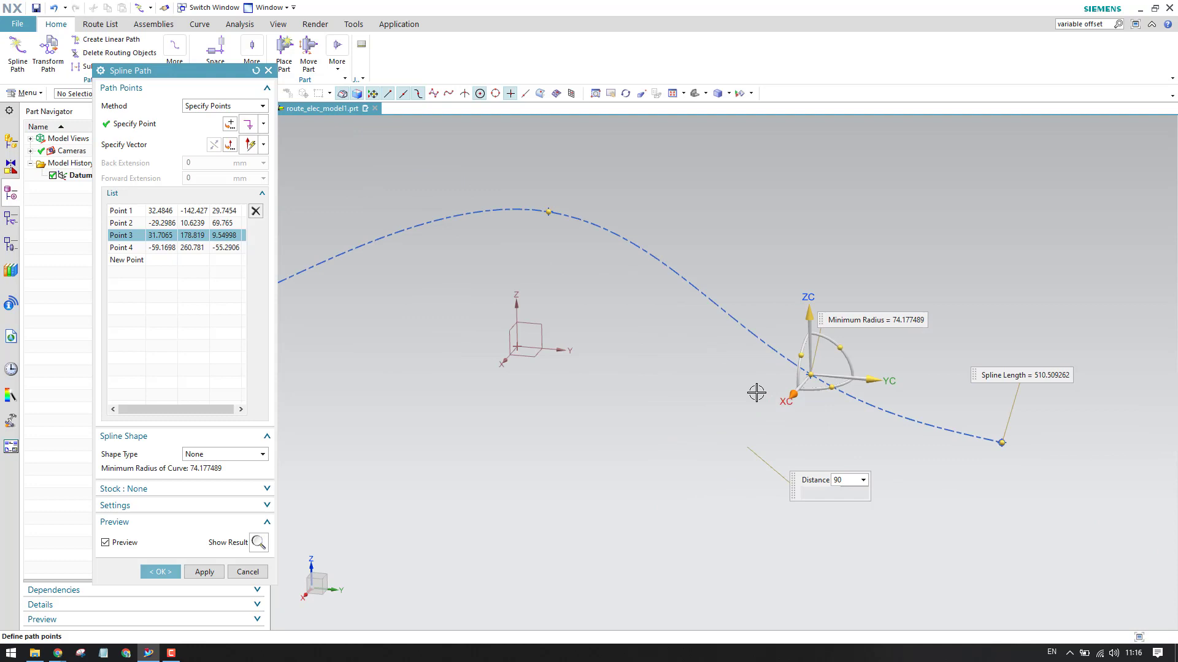
scroll(757, 393, "up", 1)
scroll(746, 286, "down", 4)
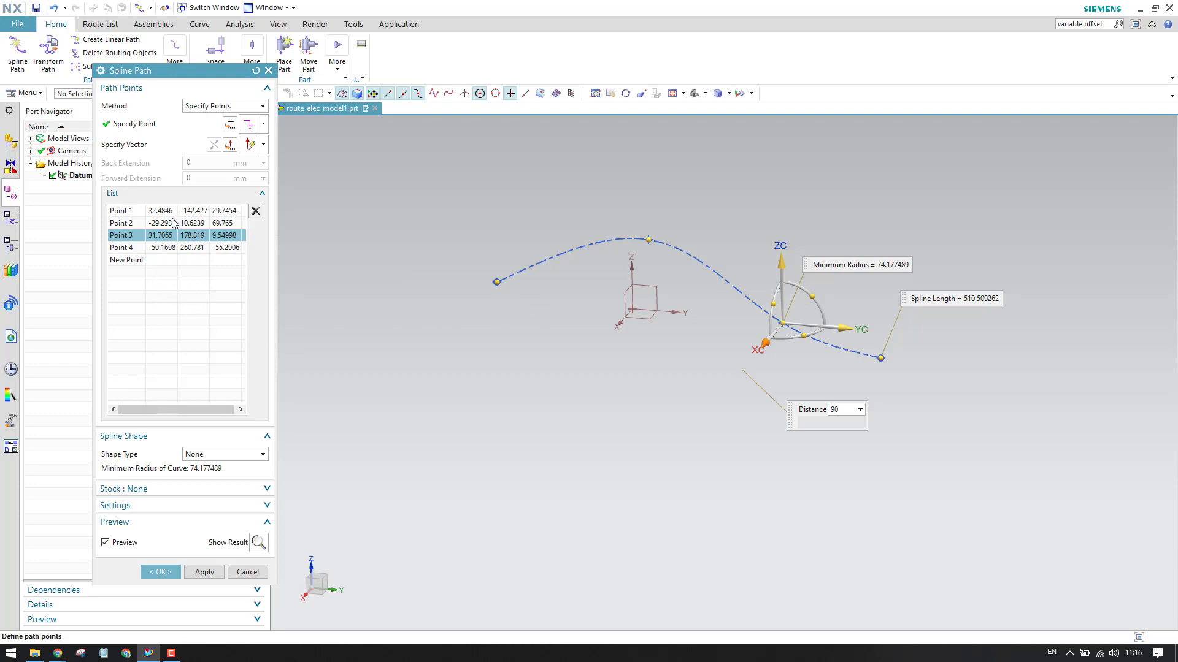
scroll(766, 251, "down", 2)
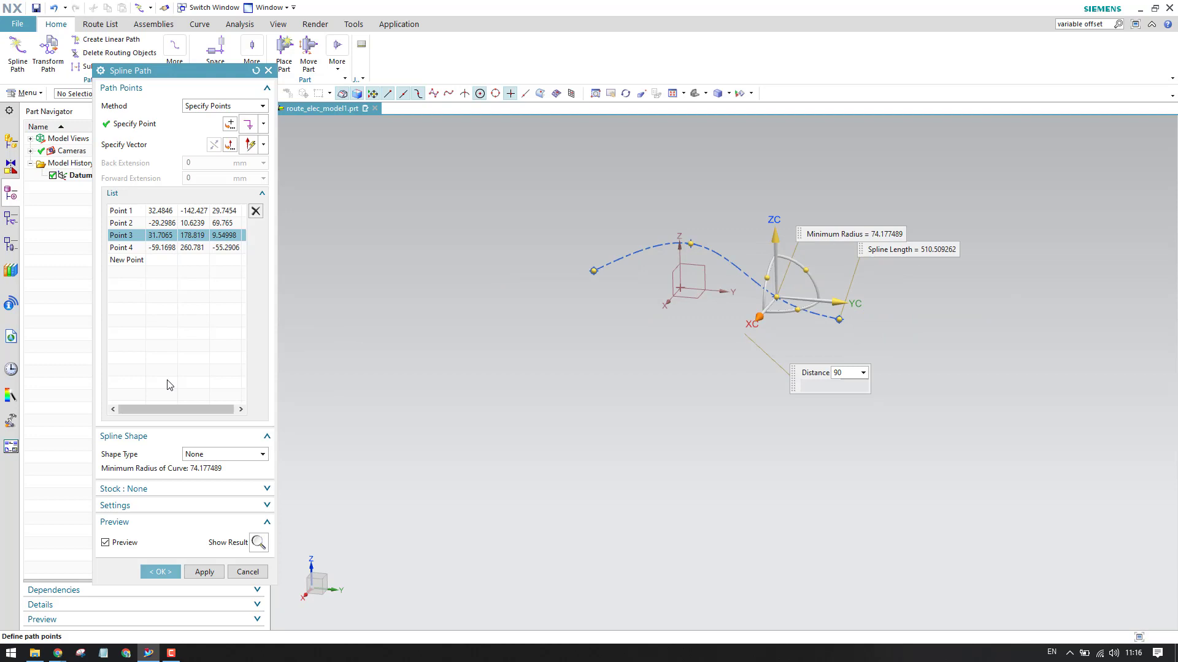
- Set the spline's shape type to Lock Length and check the spline length feedback at its end point
left_click(211, 454)
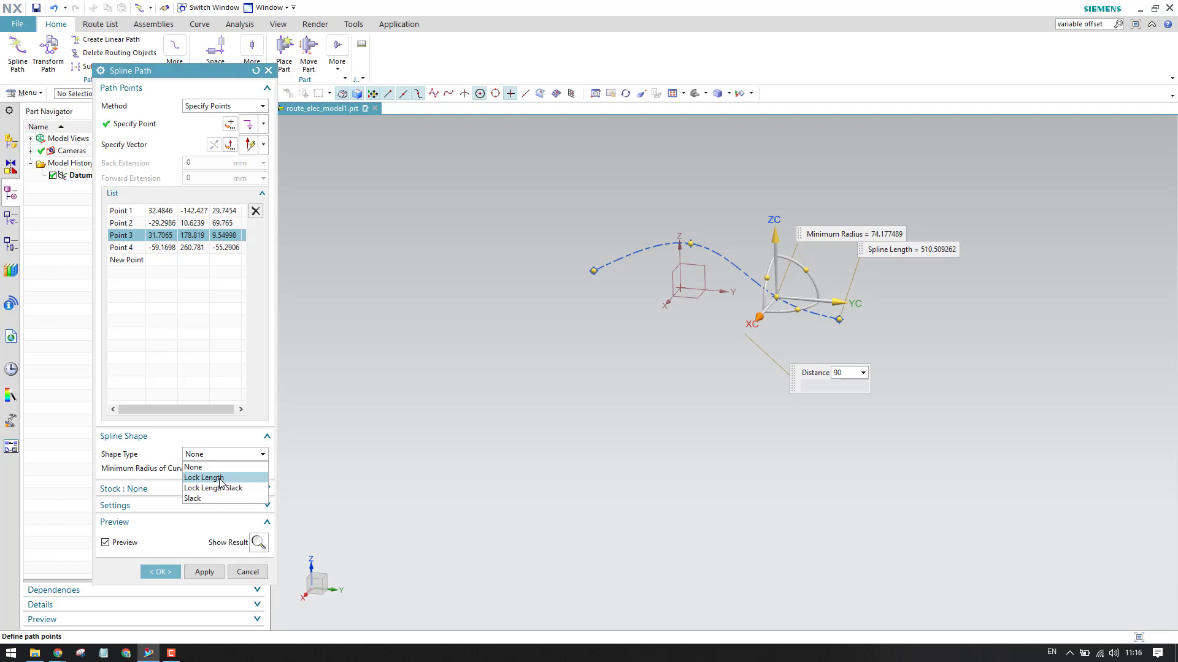
left_click(212, 478)
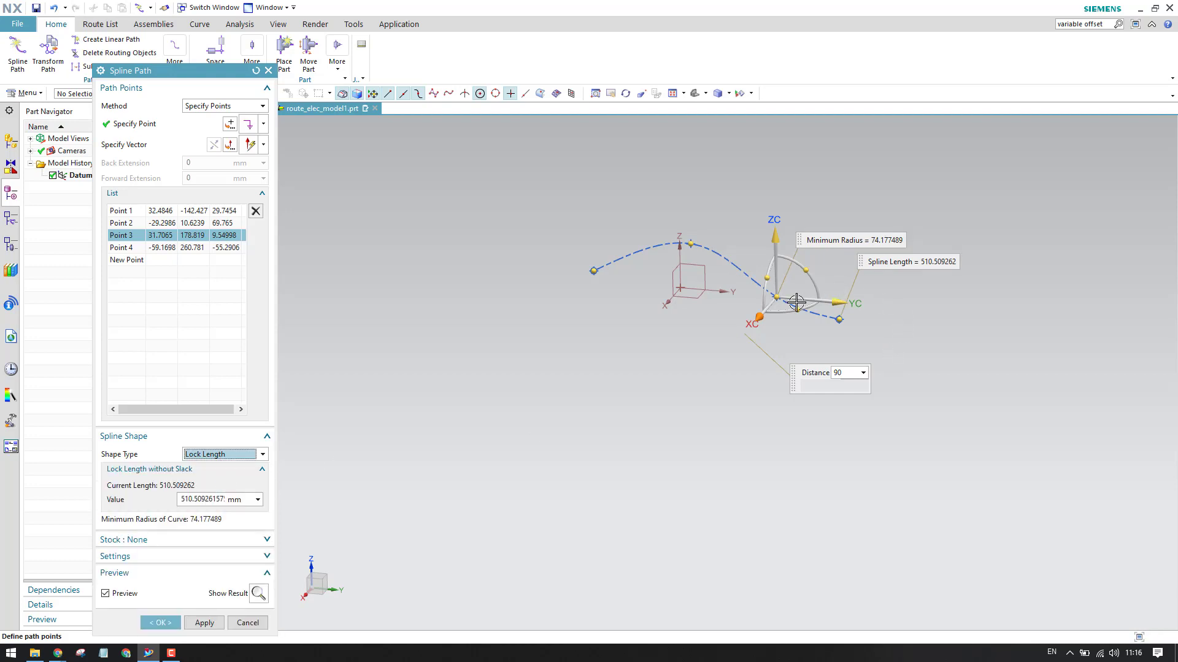
scroll(797, 304, "up", 5)
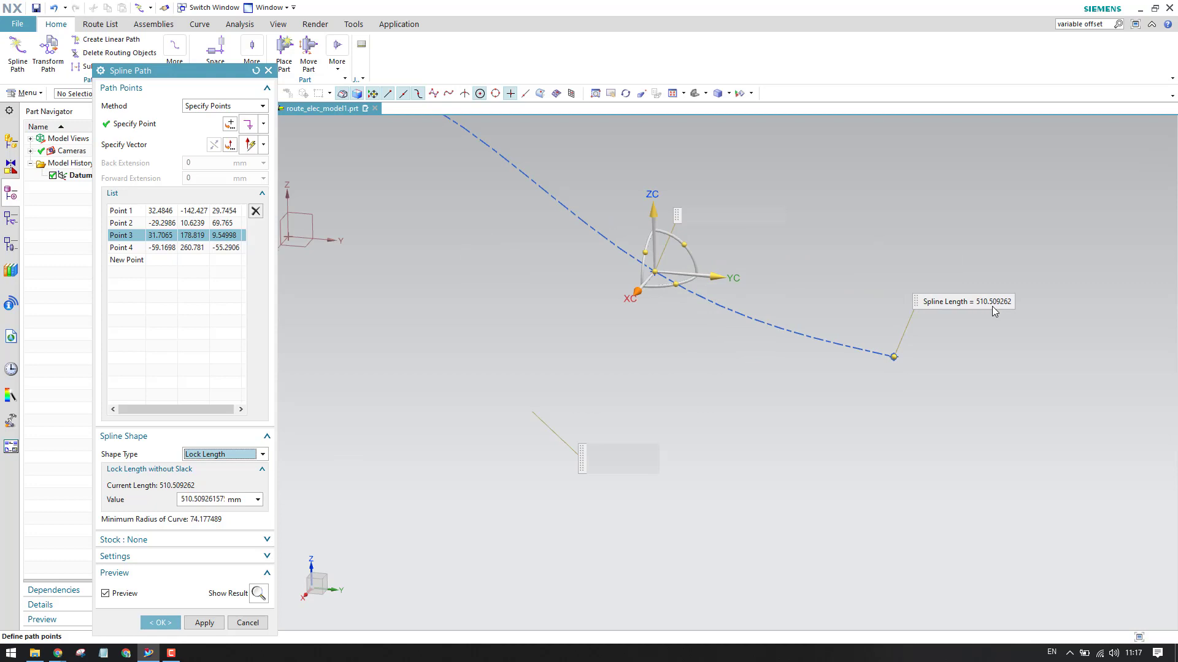
scroll(992, 307, "down", 2)
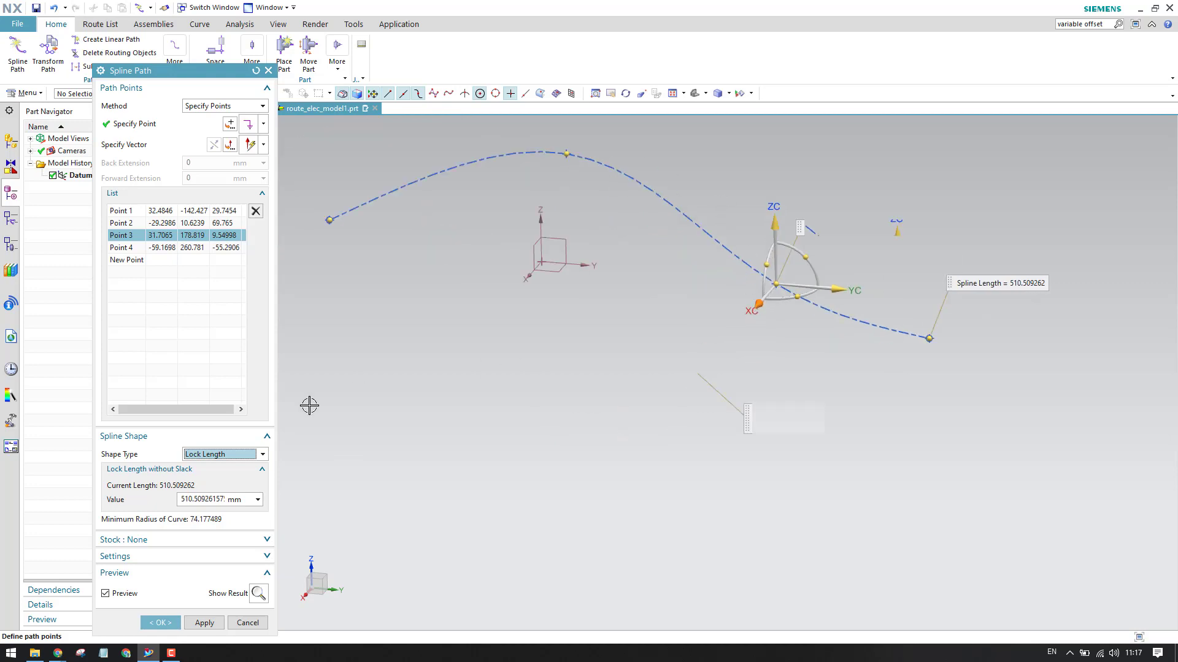
- Move Point 2 back and forth along XC with the length locked, ending at X 80.7014
left_click(142, 223)
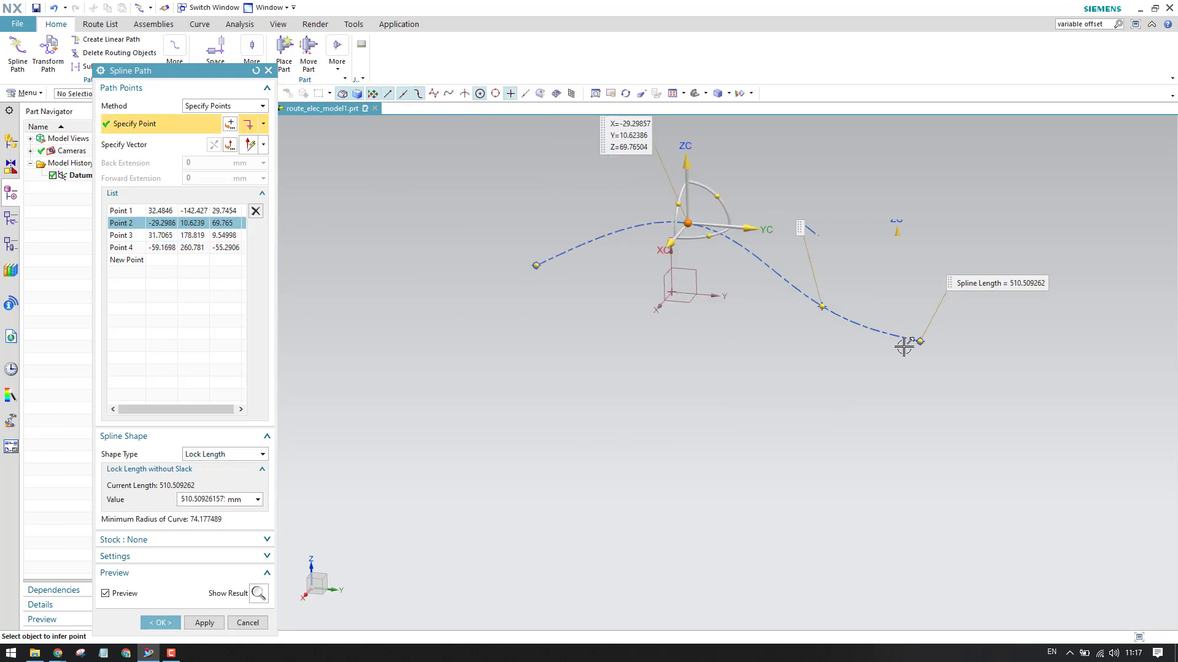
scroll(959, 294, "up", 2)
scroll(960, 294, "down", 1)
left_click_drag(597, 226, 626, 197)
scroll(1023, 318, "up", 2)
scroll(1023, 318, "down", 2)
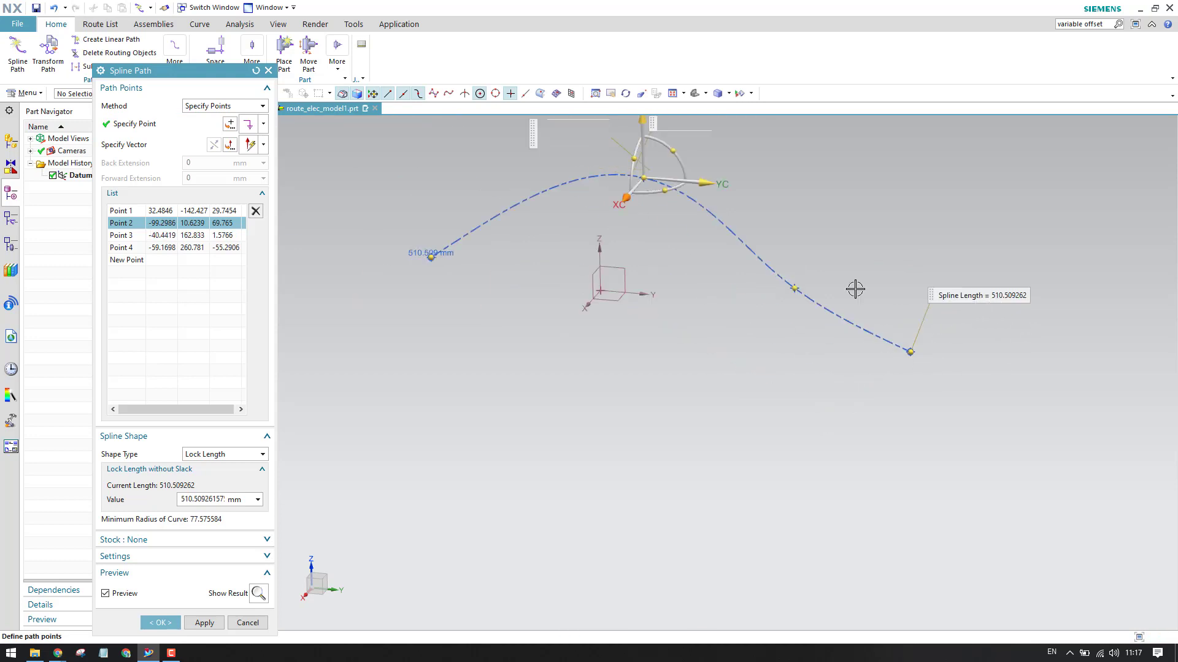
left_click_drag(626, 198, 558, 262)
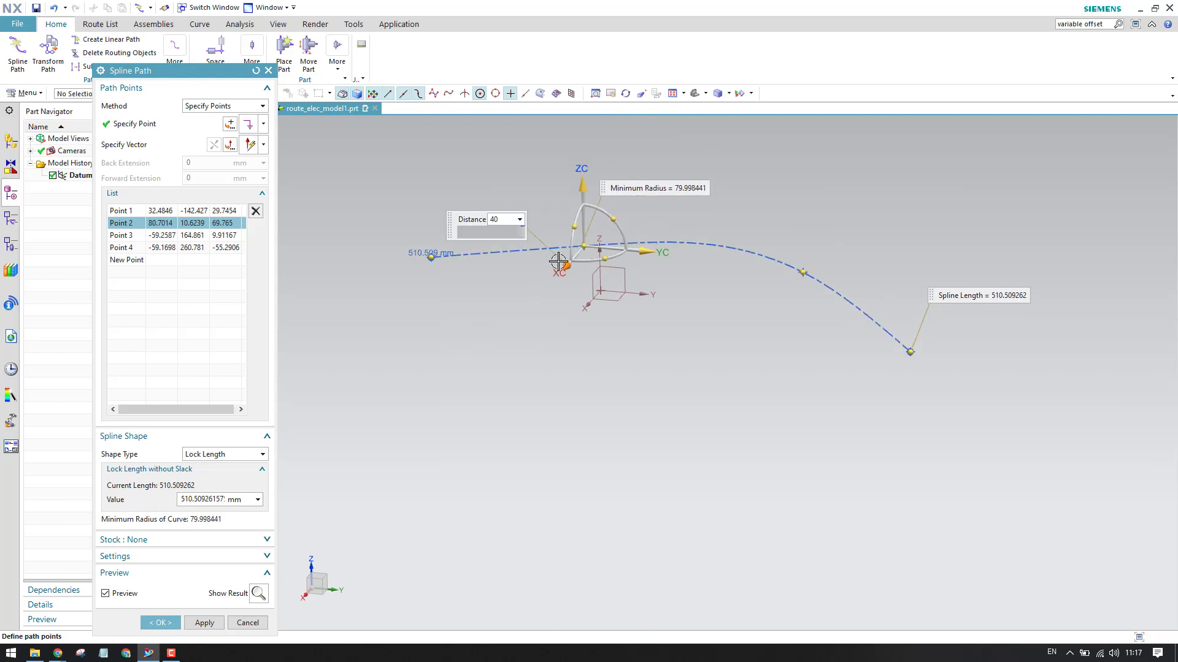
- Set the shape type to None and move Point 2 along XC to X 30.7014
left_click(216, 455)
left_click(209, 465)
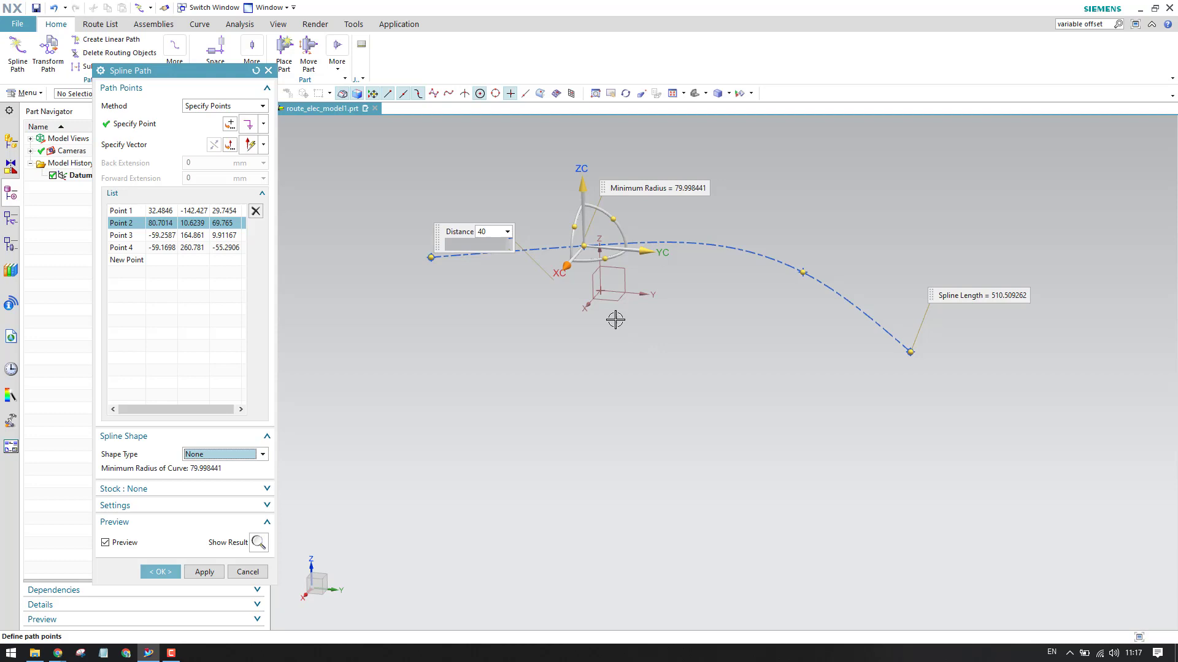
left_click_drag(567, 266, 562, 235)
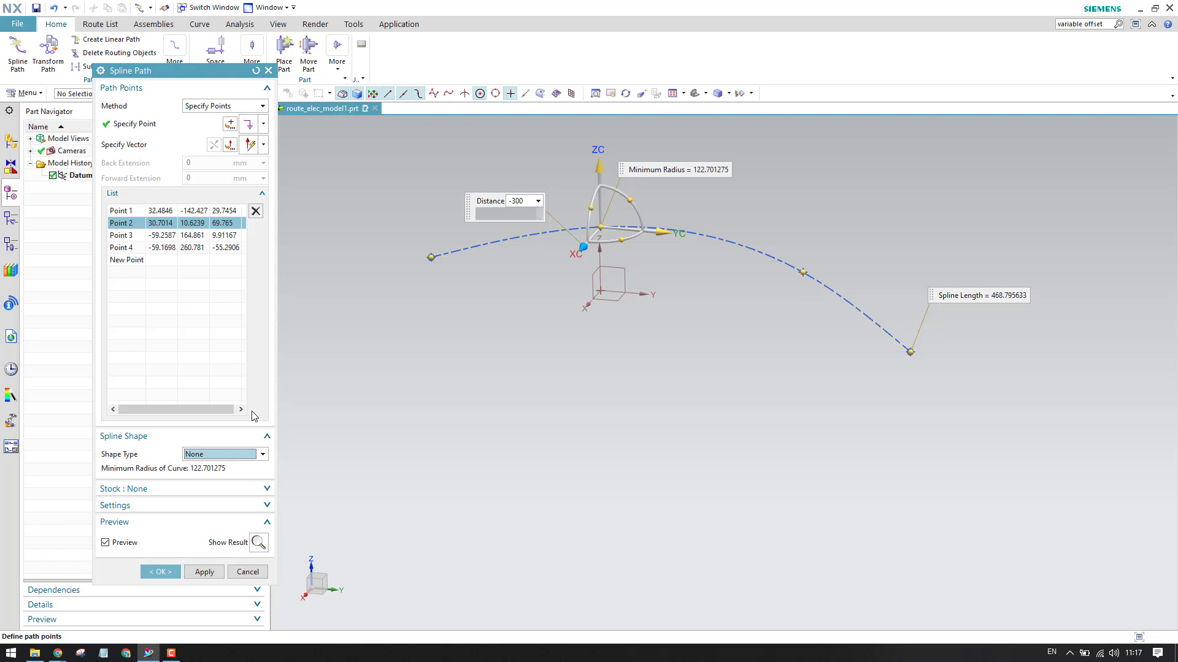
- Lock the spline's length without slack at 200 mm, inspect the shortened path and list the available shape types
left_click(233, 454)
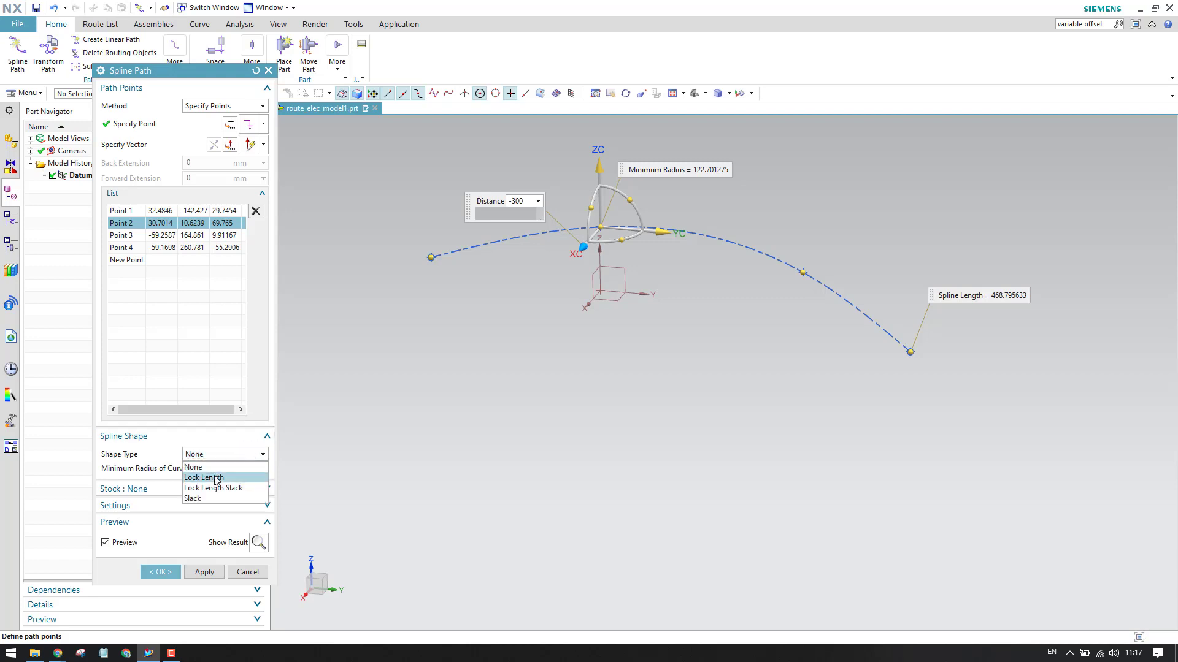
left_click(217, 477)
left_click(198, 500)
type("200")
key("Return")
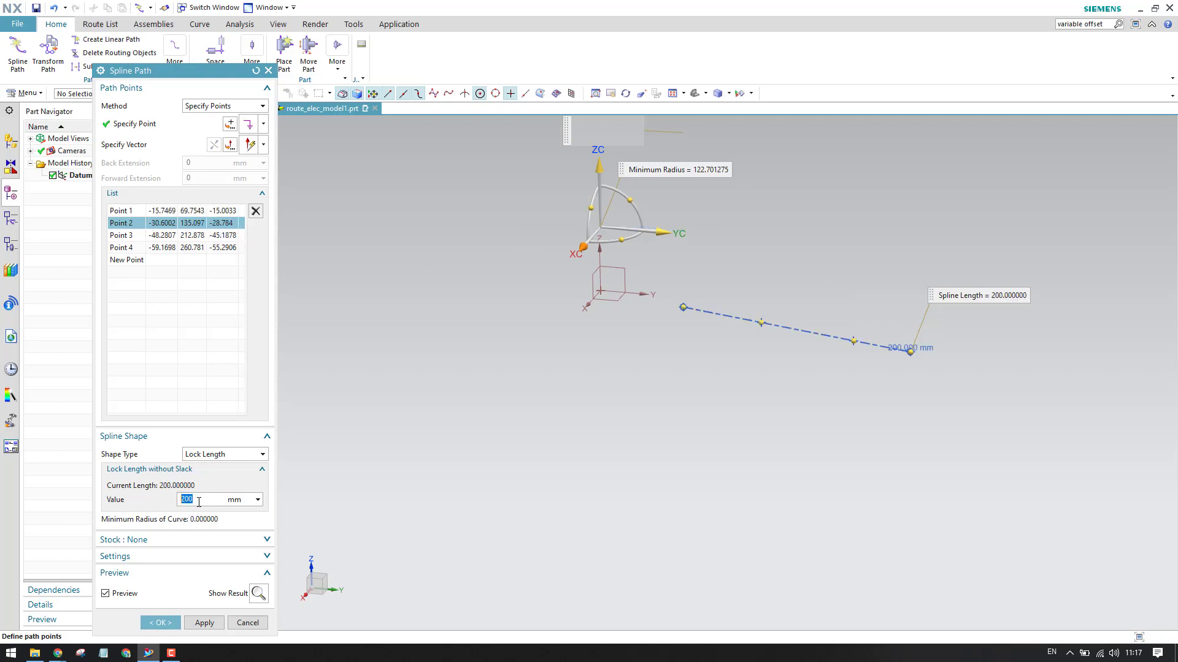
scroll(829, 376, "down", 4)
scroll(705, 309, "up", 4)
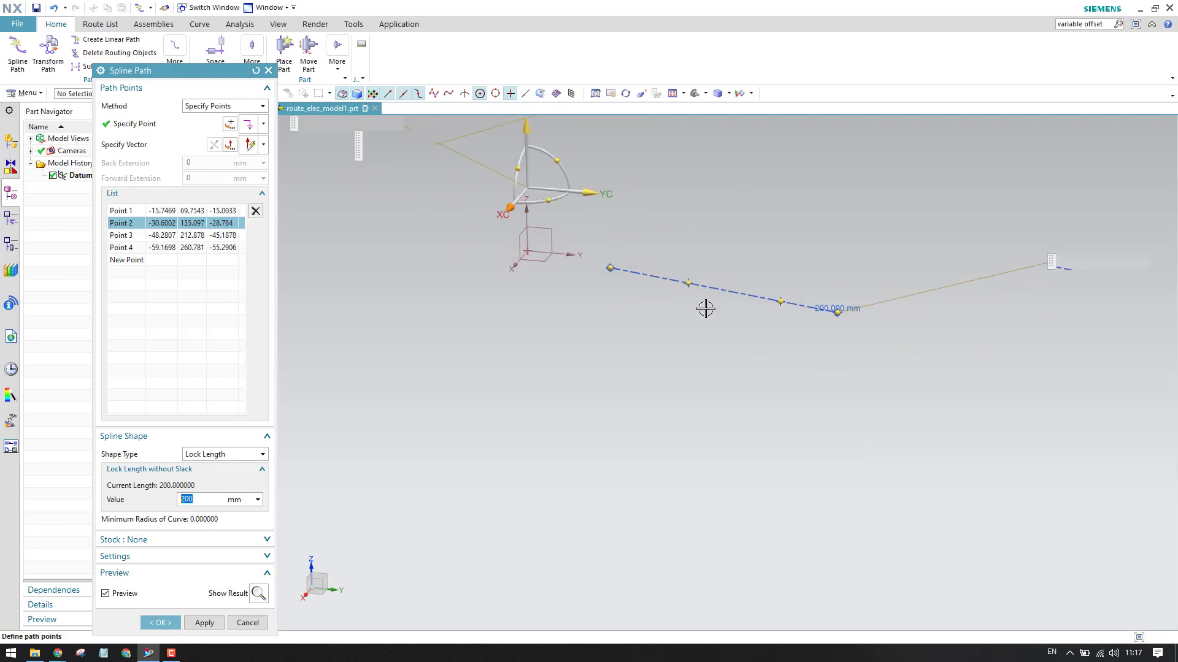
scroll(734, 293, "down", 4)
scroll(734, 293, "up", 4)
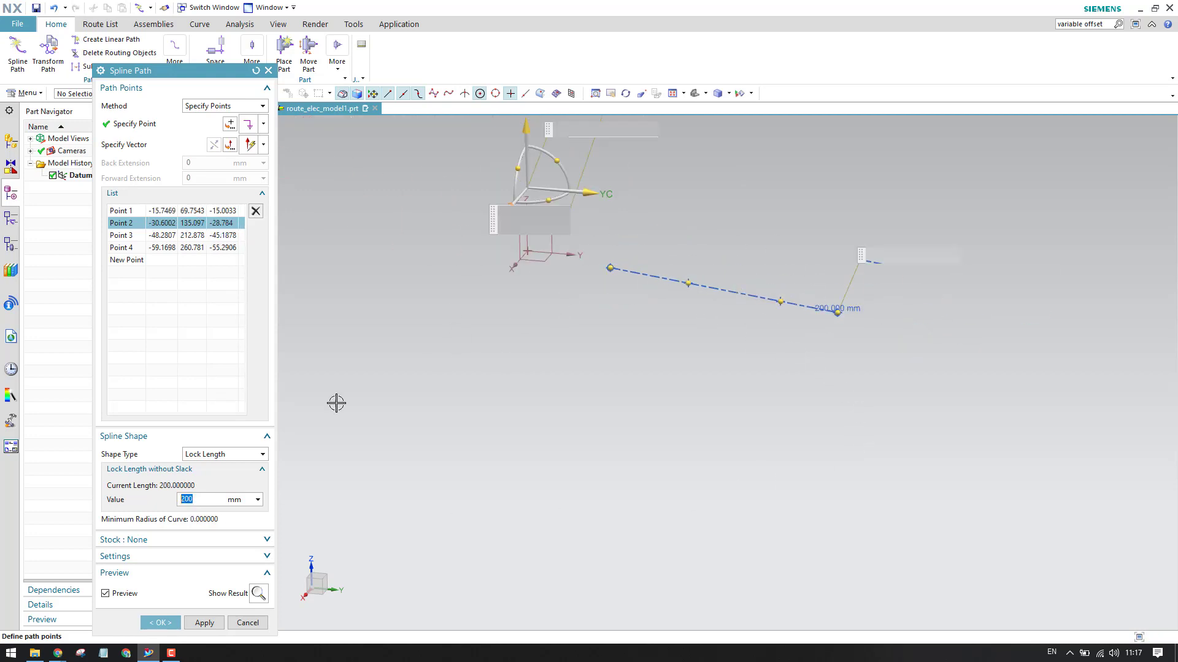
left_click(245, 455)
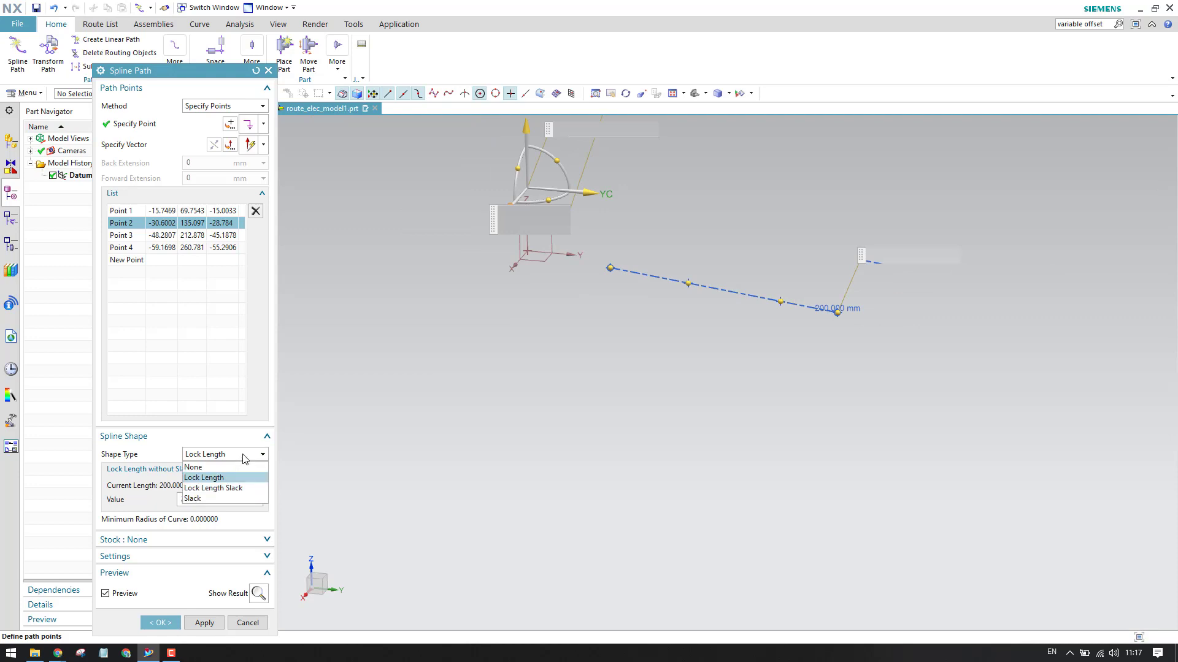
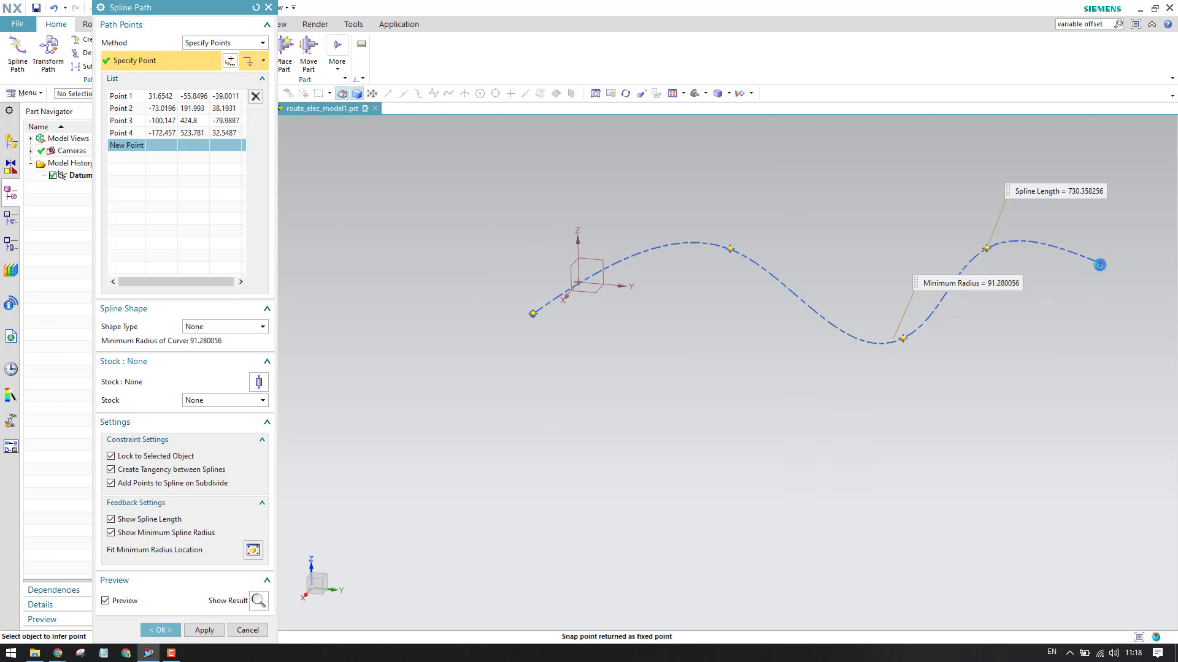
- Set the shape type of the five-point spline path to Slack
left_click(239, 335)
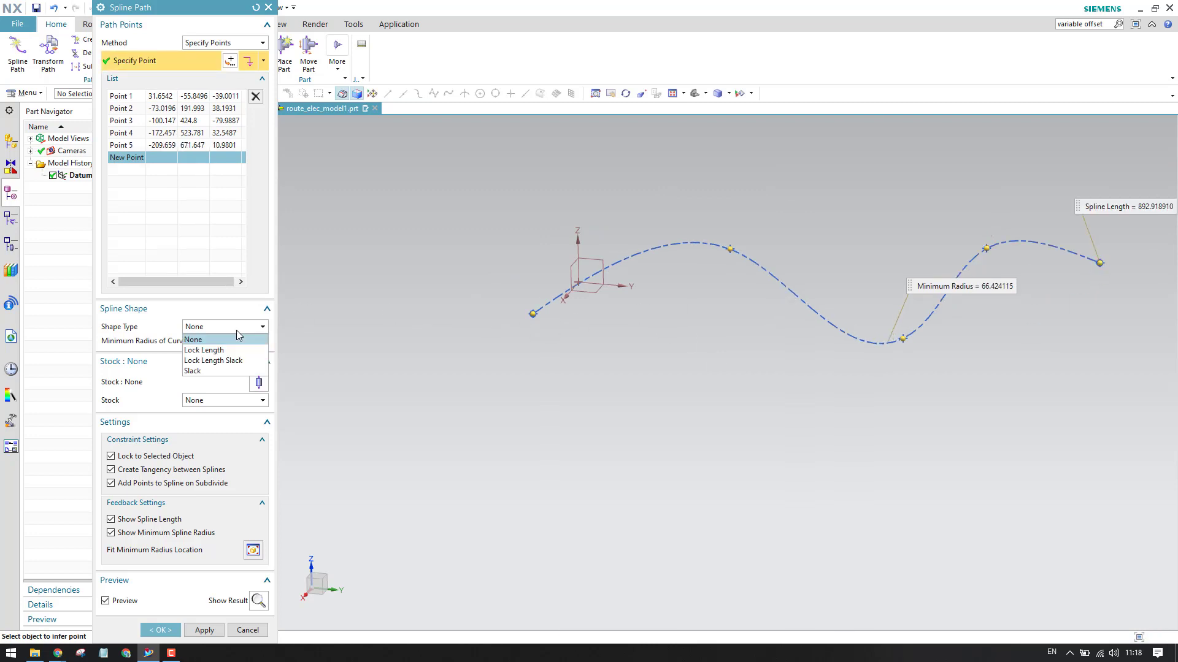
left_click(227, 366)
mouse_move(744, 415)
middle_mouse_down()
mouse_move(407, 413)
mouse_move(521, 344)
middle_mouse_up()
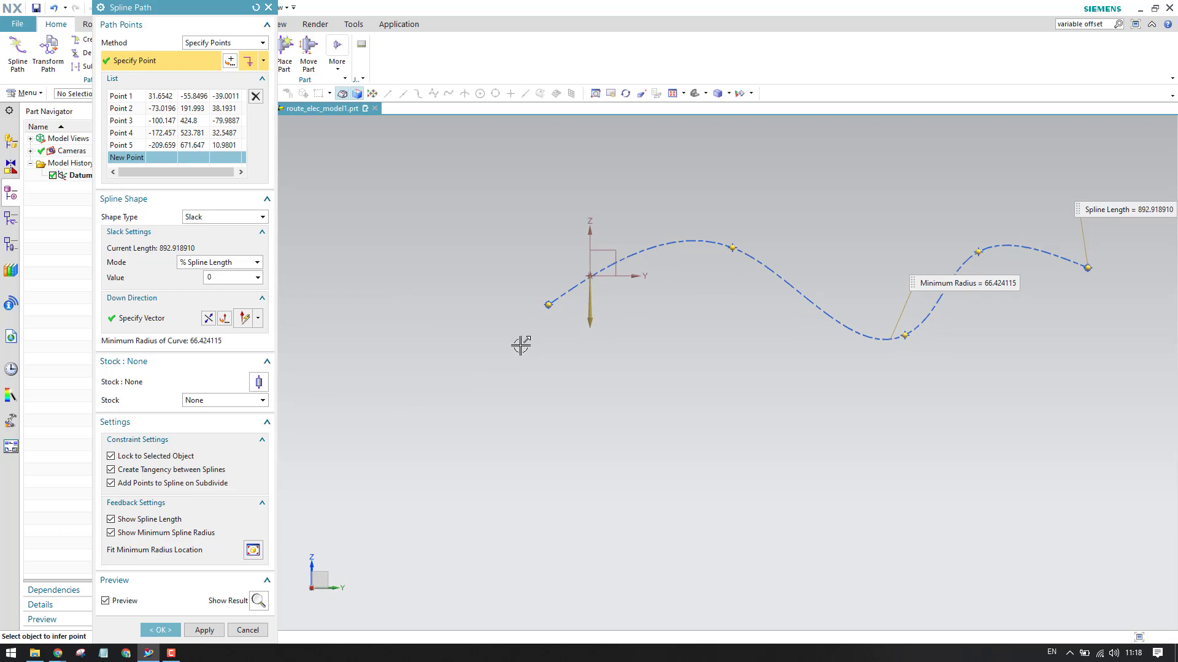
scroll(485, 291, "down", 3)
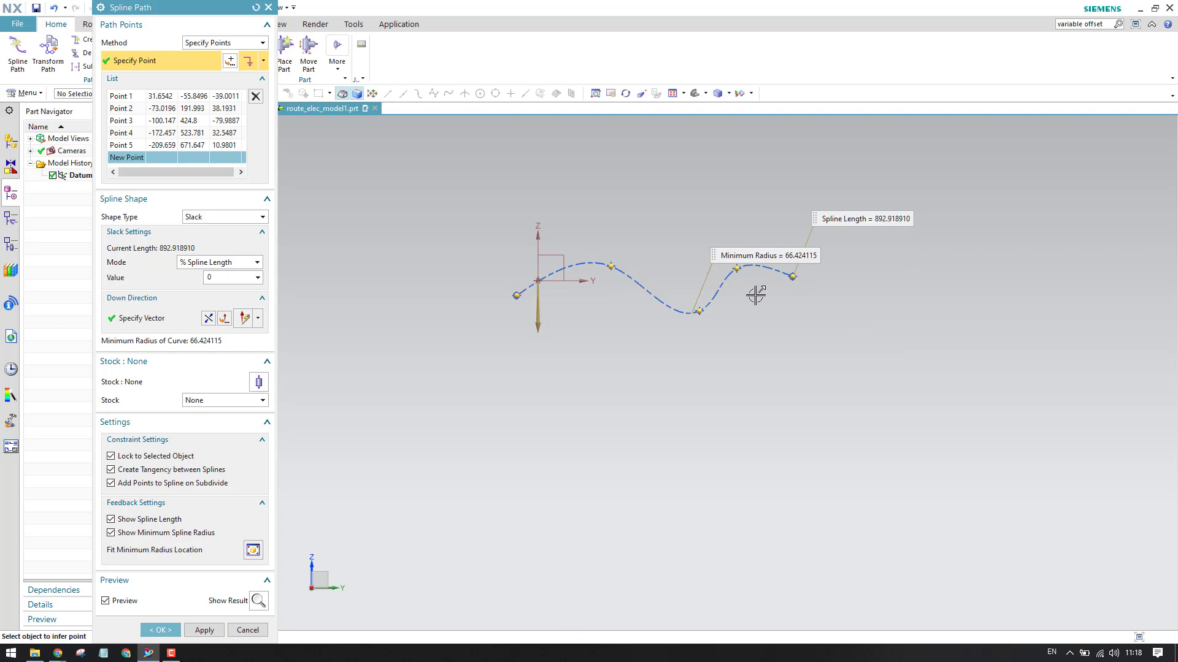
scroll(572, 308, "up", 2)
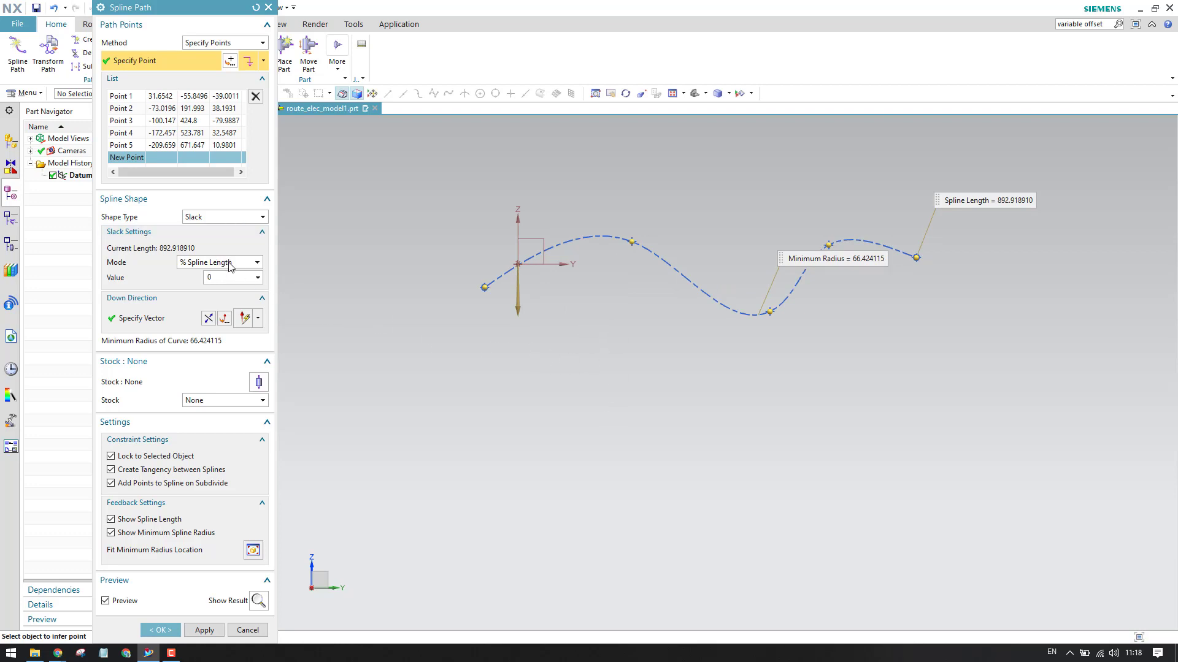
- Reverse the slack's down direction vector to point along +Z
left_click(178, 317)
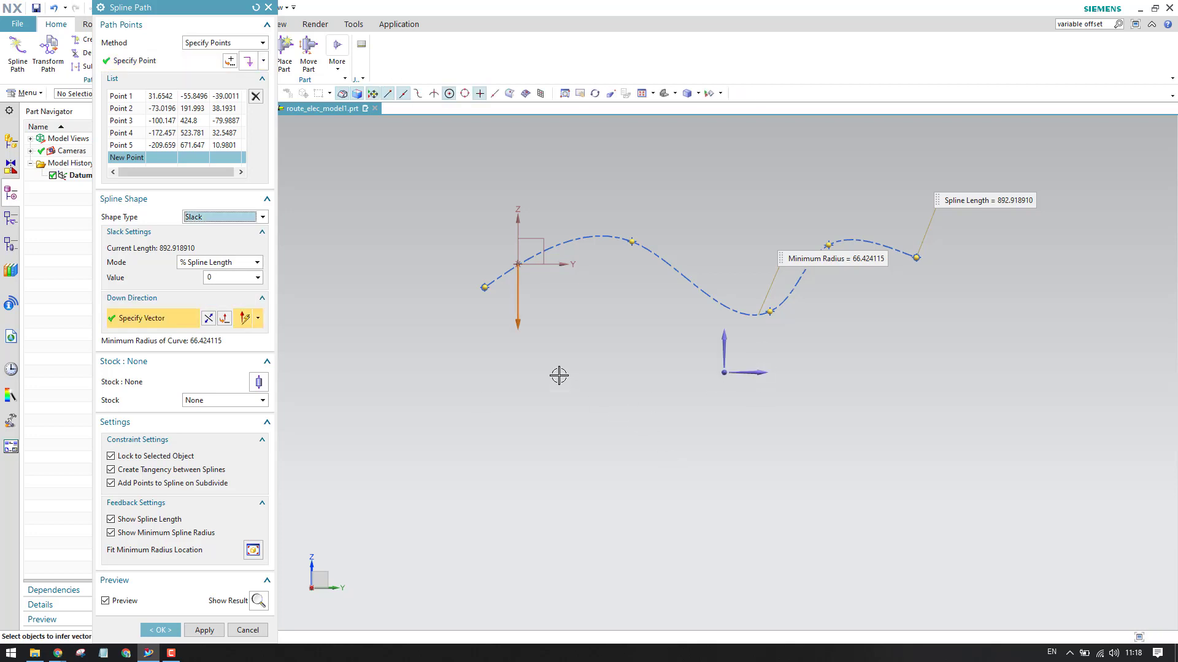
double_click(517, 322)
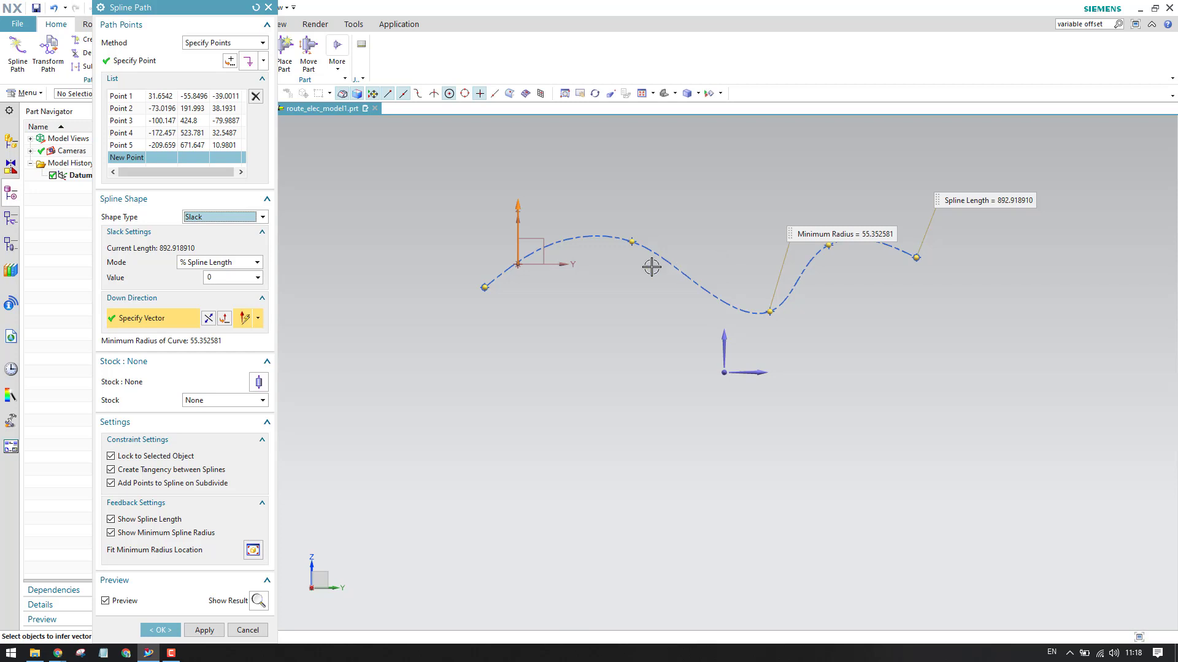
scroll(565, 232, "up", 4)
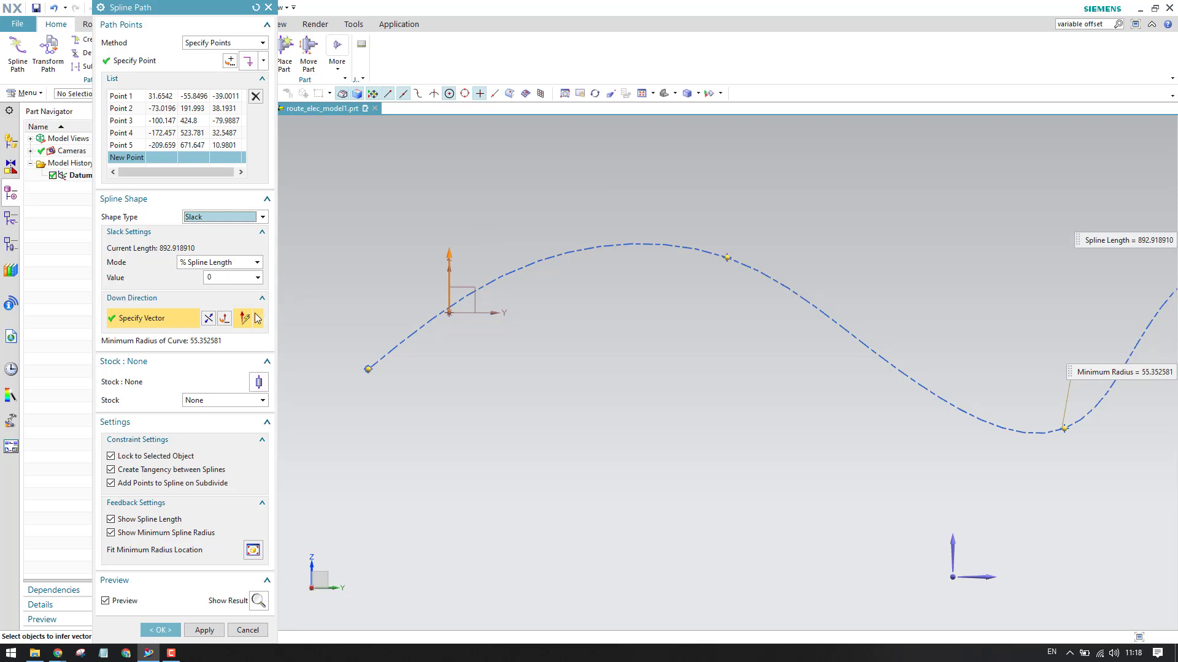
- Reverse the slack's down direction vector to point along -Z and inspect the spline's shape
left_click(209, 317)
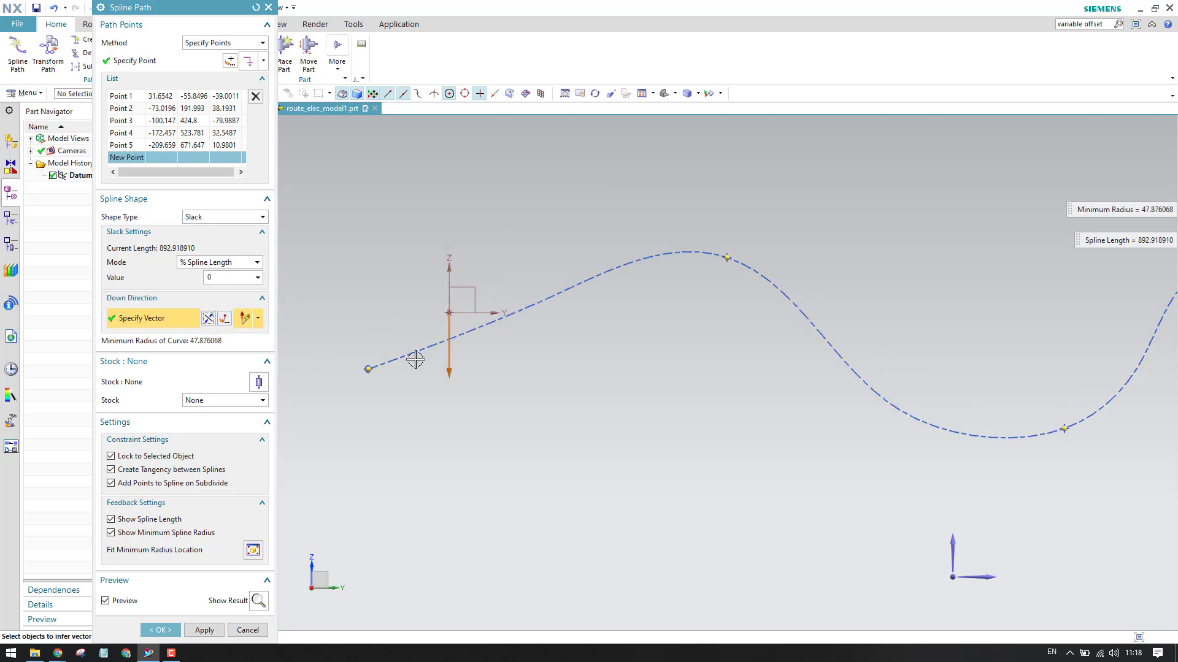
scroll(544, 197, "down", 3)
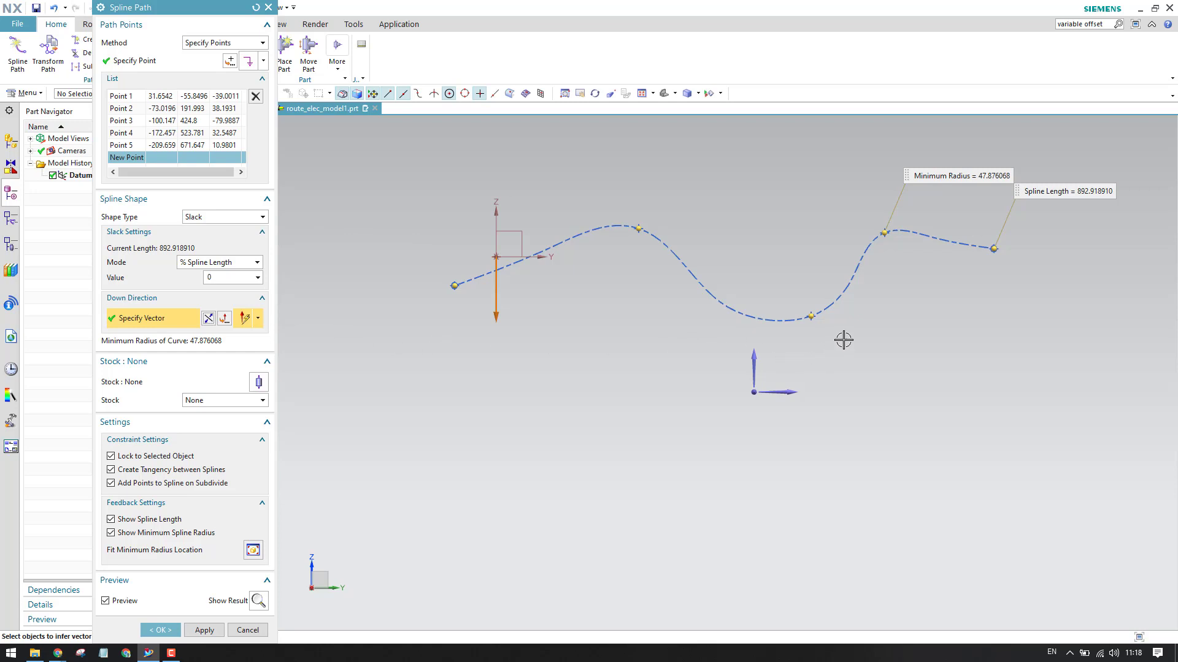
scroll(476, 301, "up", 3)
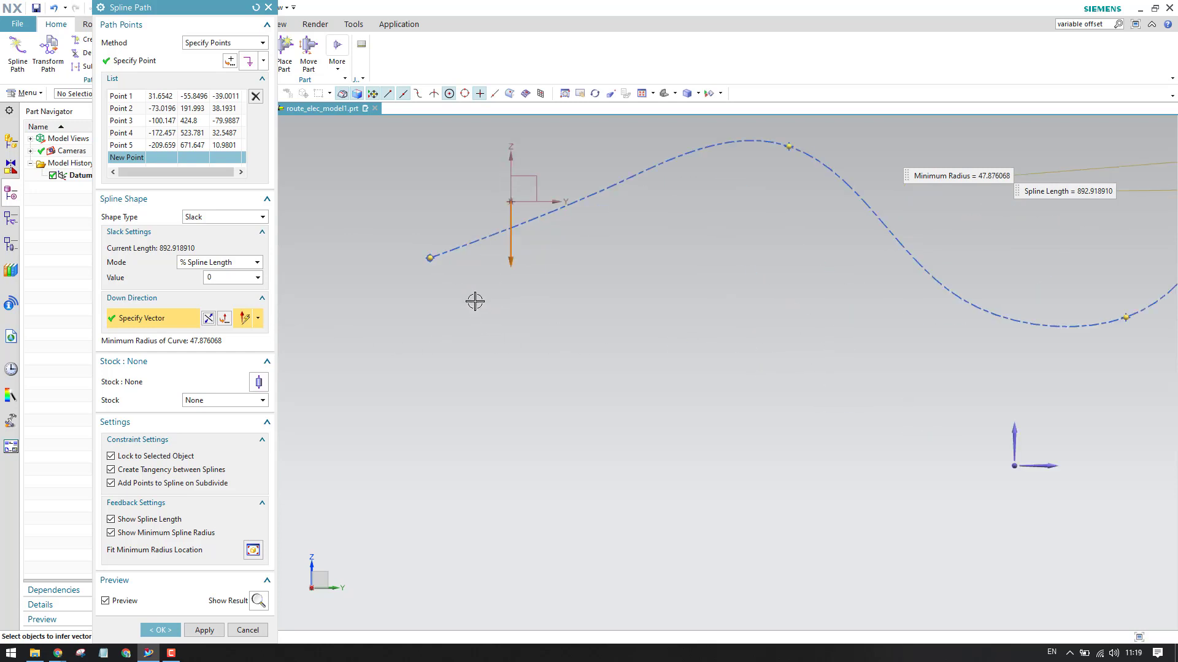
scroll(479, 304, "down", 3)
scroll(496, 299, "up", 5)
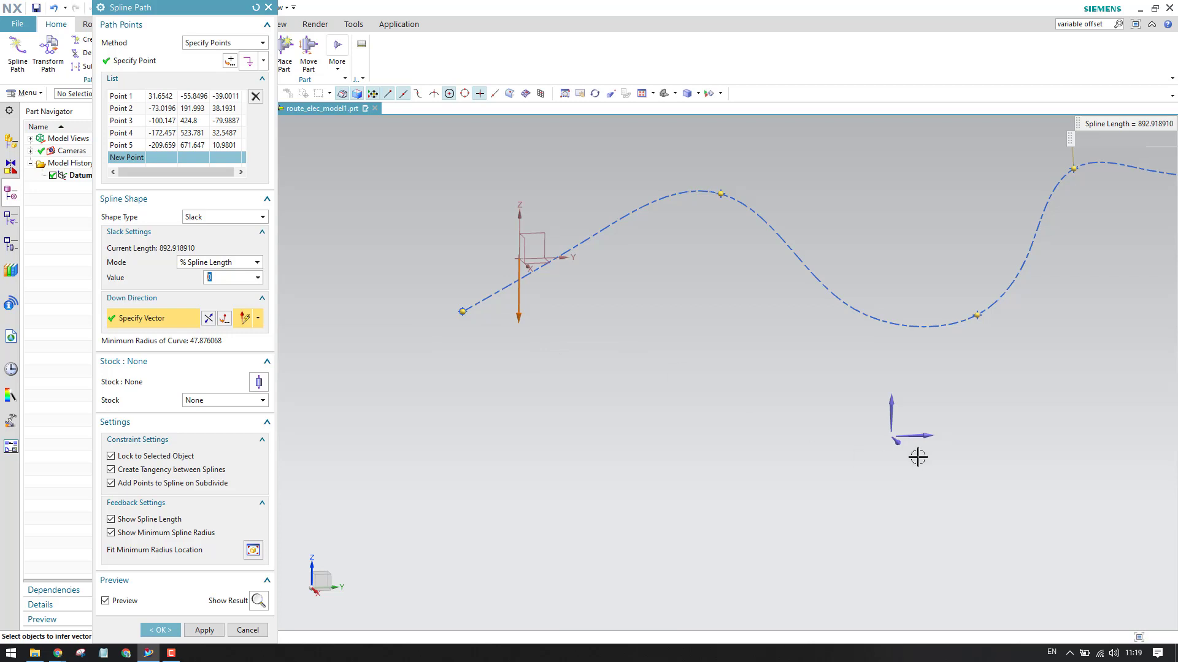
- Set the slack's down direction vector along the +Y axis and inspect the whole spline
left_click(925, 438)
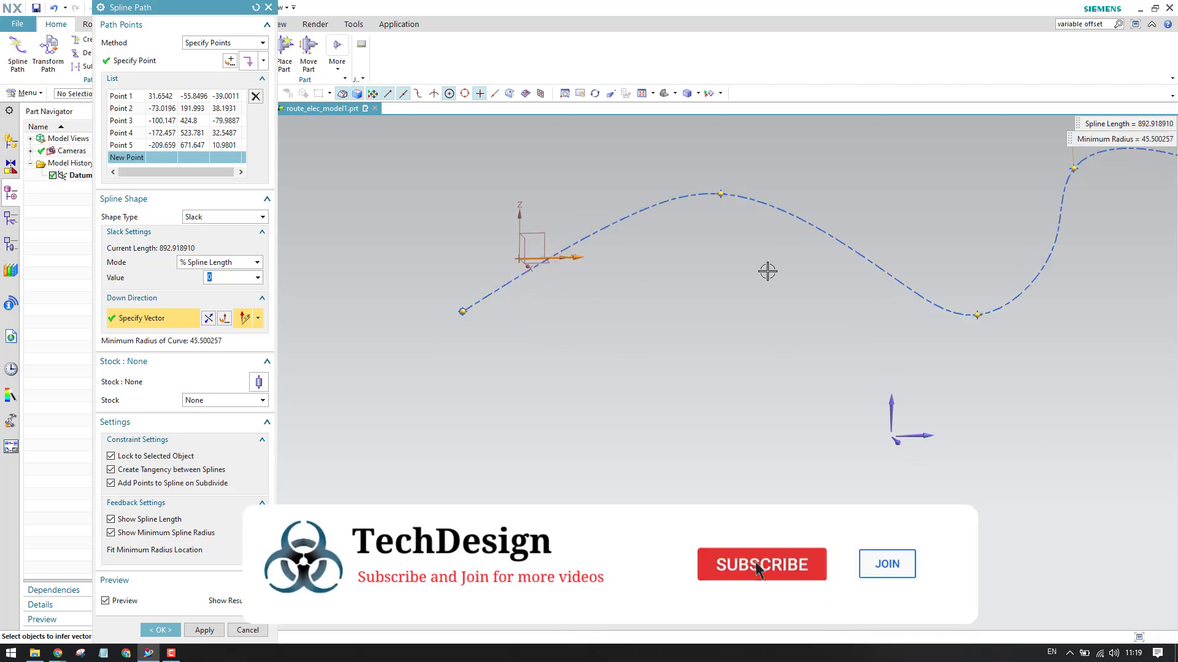
scroll(681, 256, "up", 3)
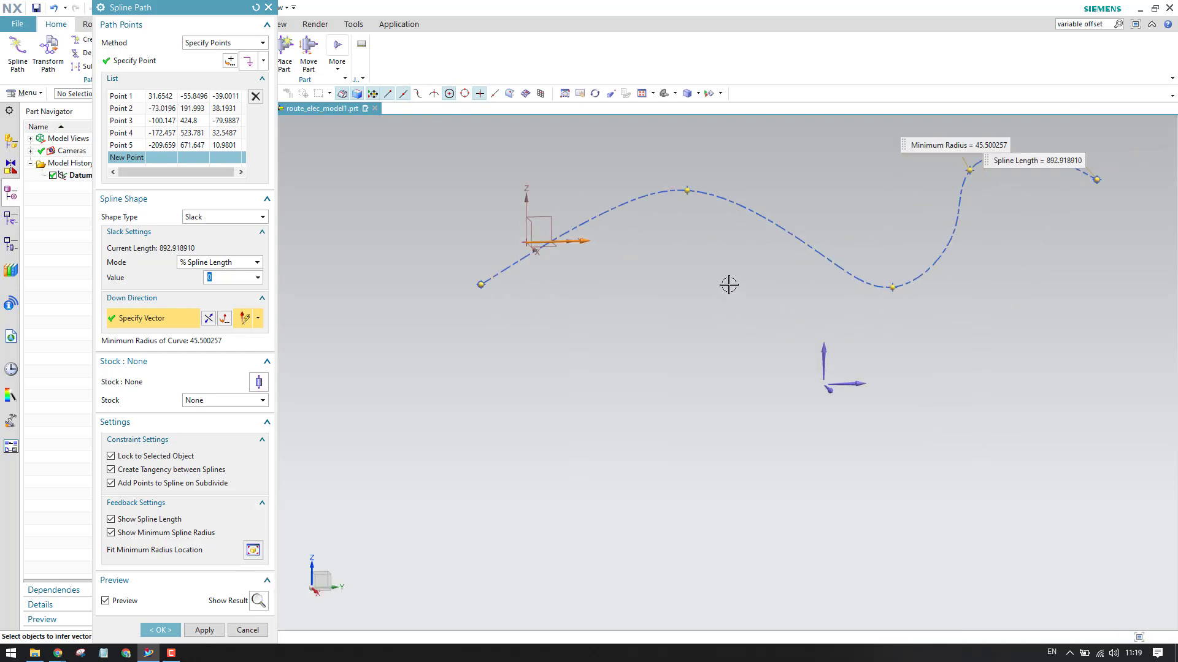
scroll(728, 286, "down", 2)
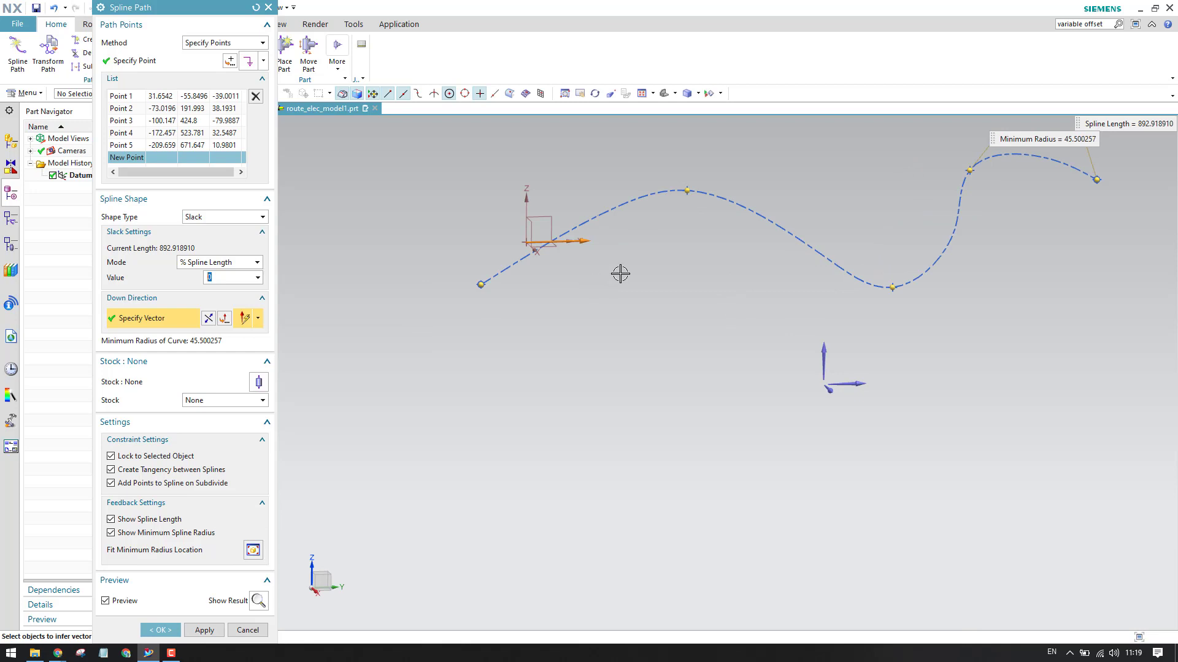
- Change the spline path's shape type to Lock Length Slack
left_click(232, 222)
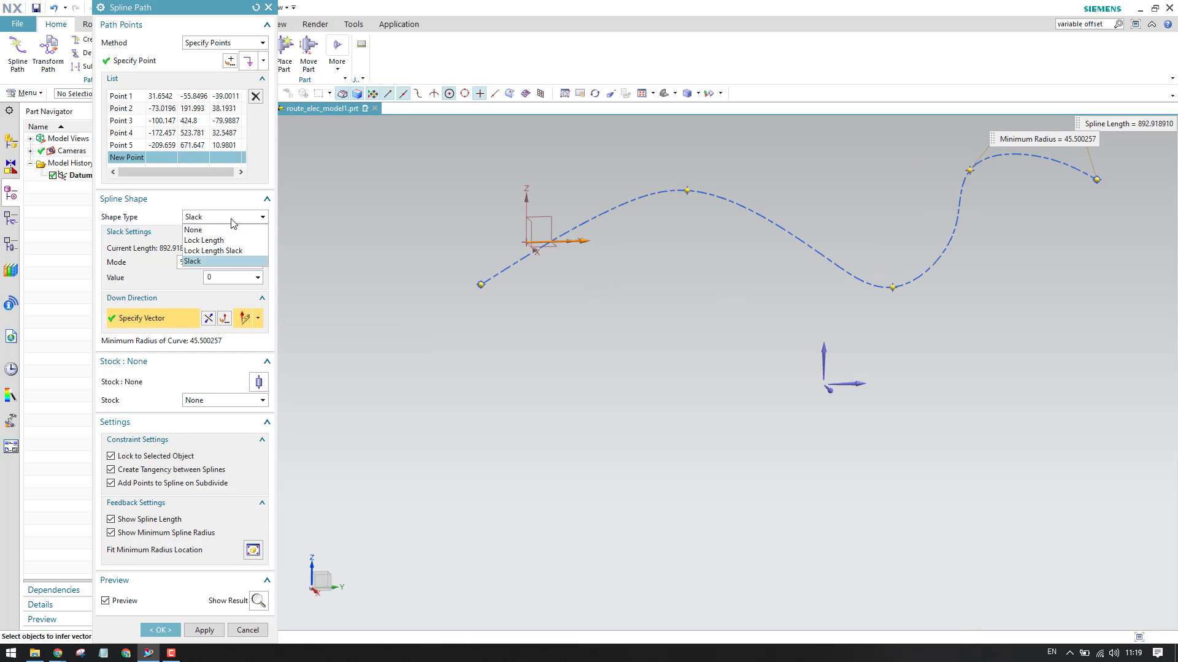
left_click(223, 253)
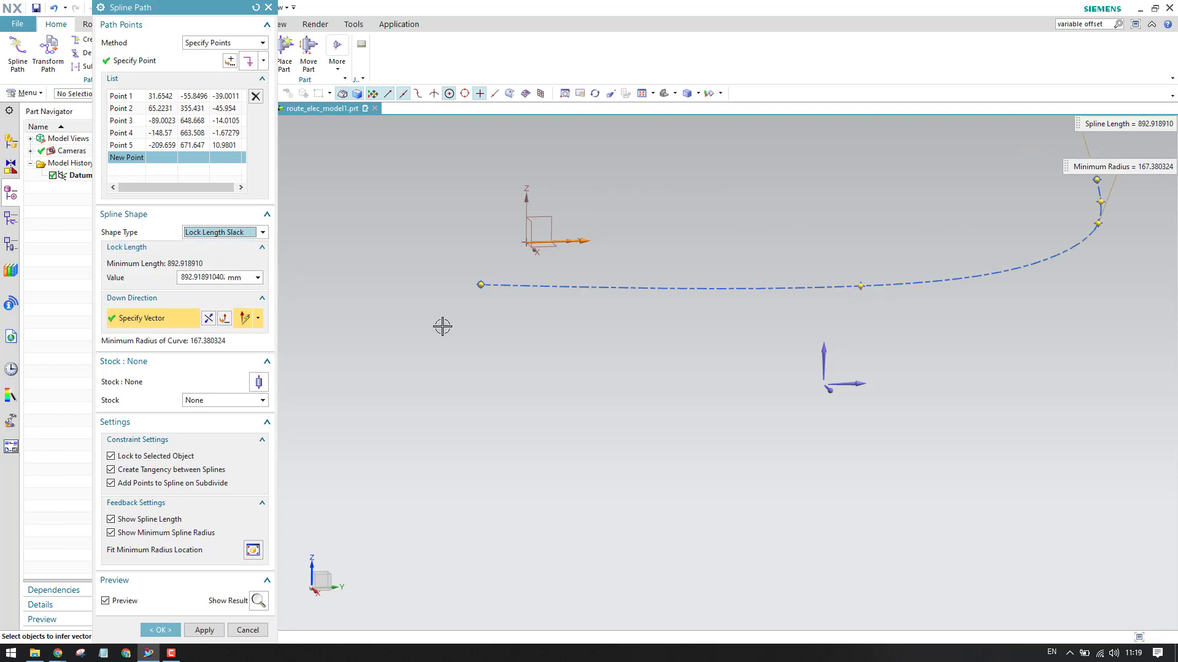
scroll(743, 345, "down", 1)
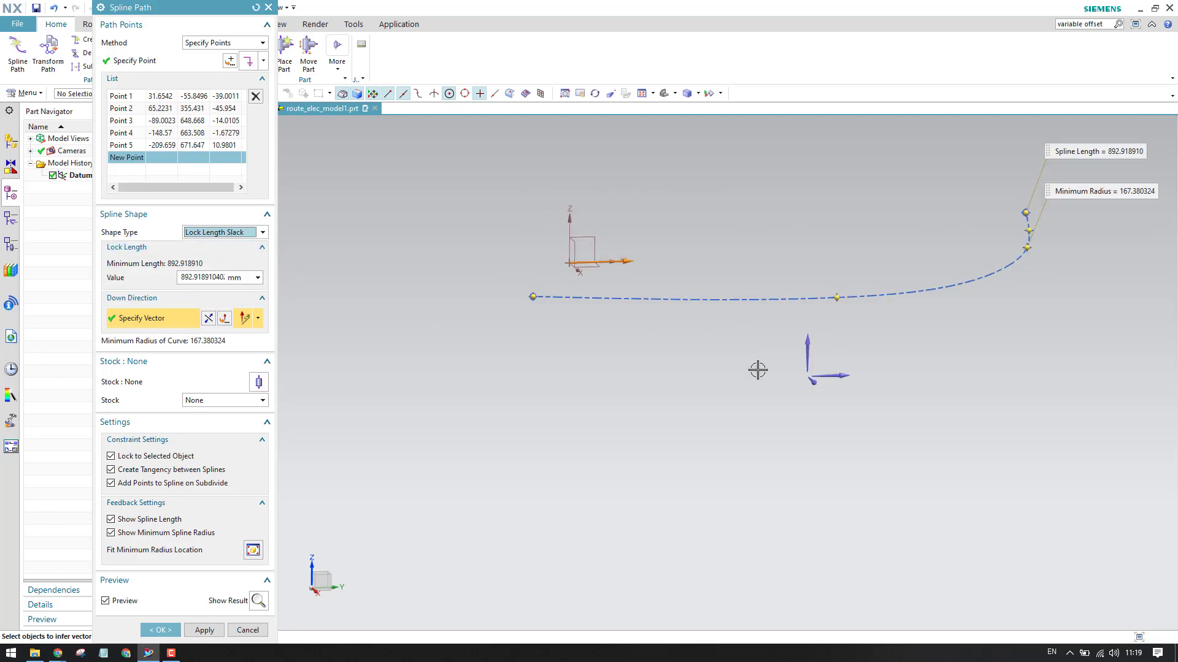
- Set the spline path's shape type back to None
left_click(222, 233)
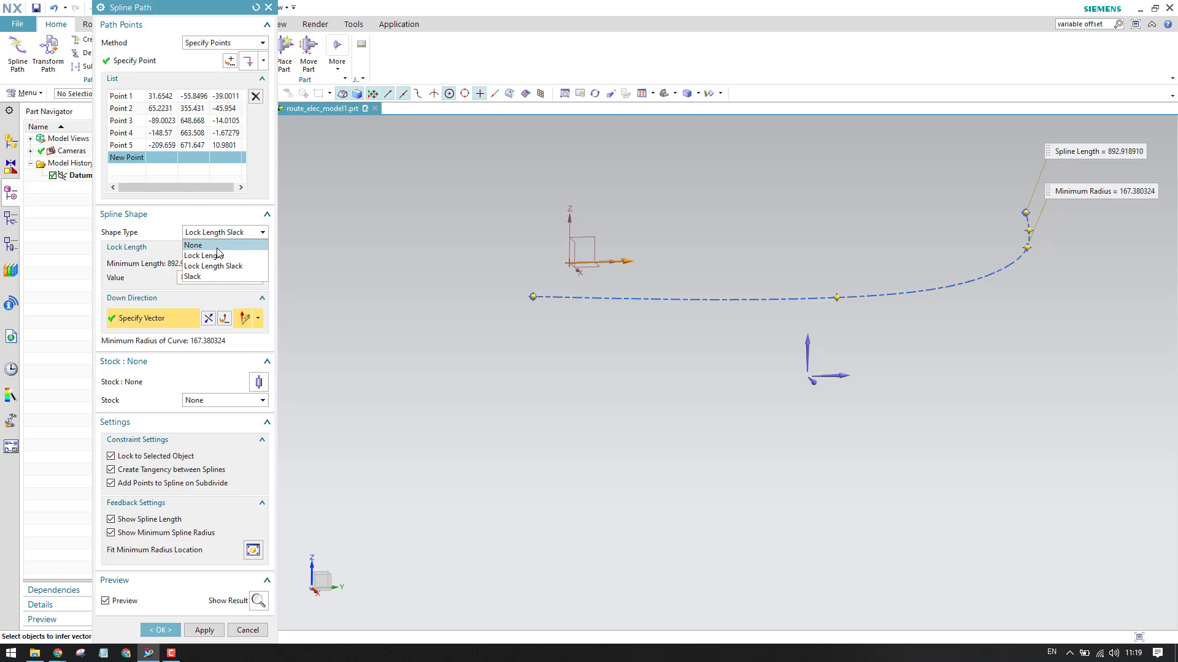
key("Return")
scroll(546, 390, "down", 3)
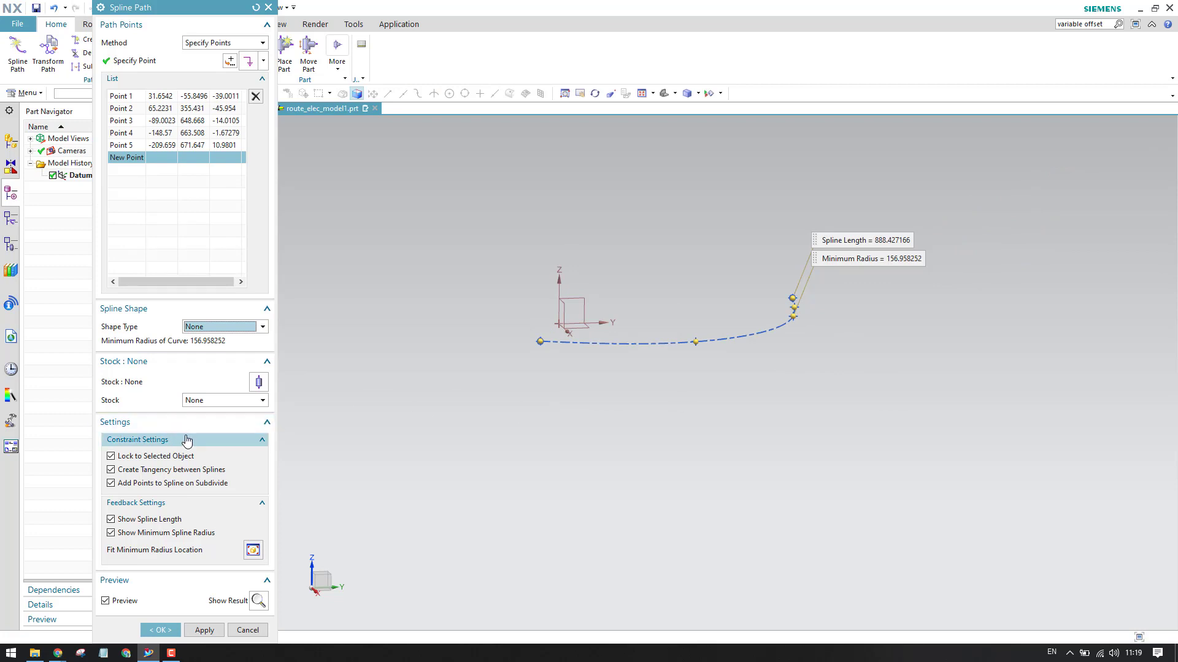
- Assign the specified stock Circ_Space_001_mm from the Routing Part Library's Circular Stock folder to the spline path and inspect it
left_click(205, 400)
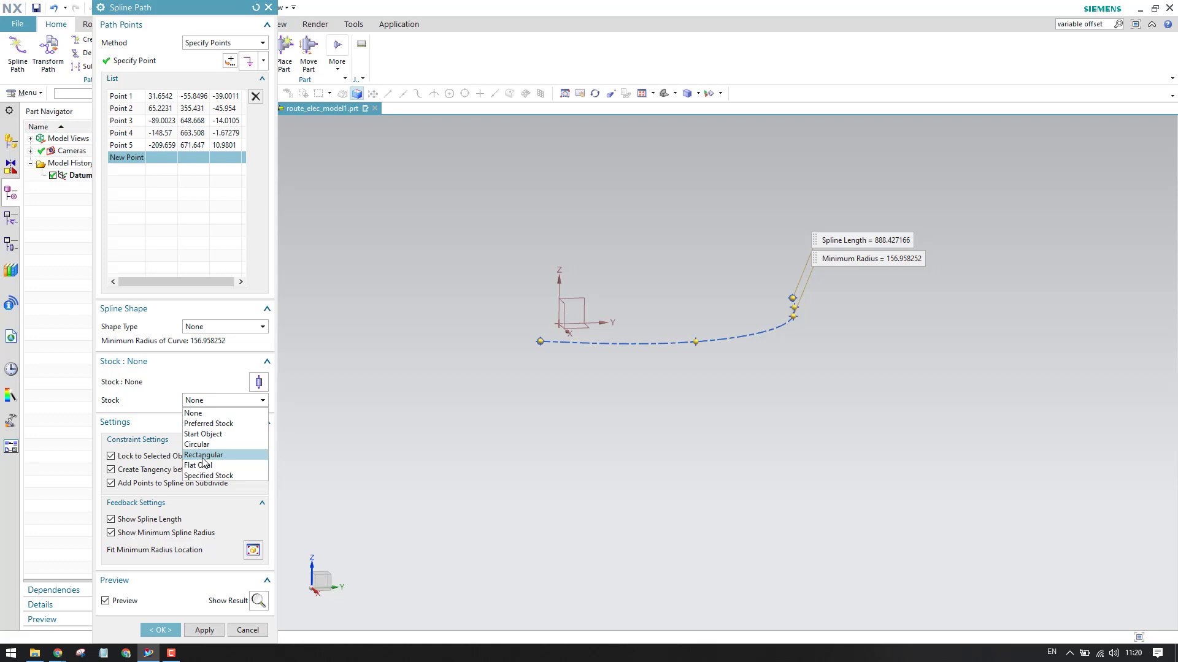
left_click(208, 476)
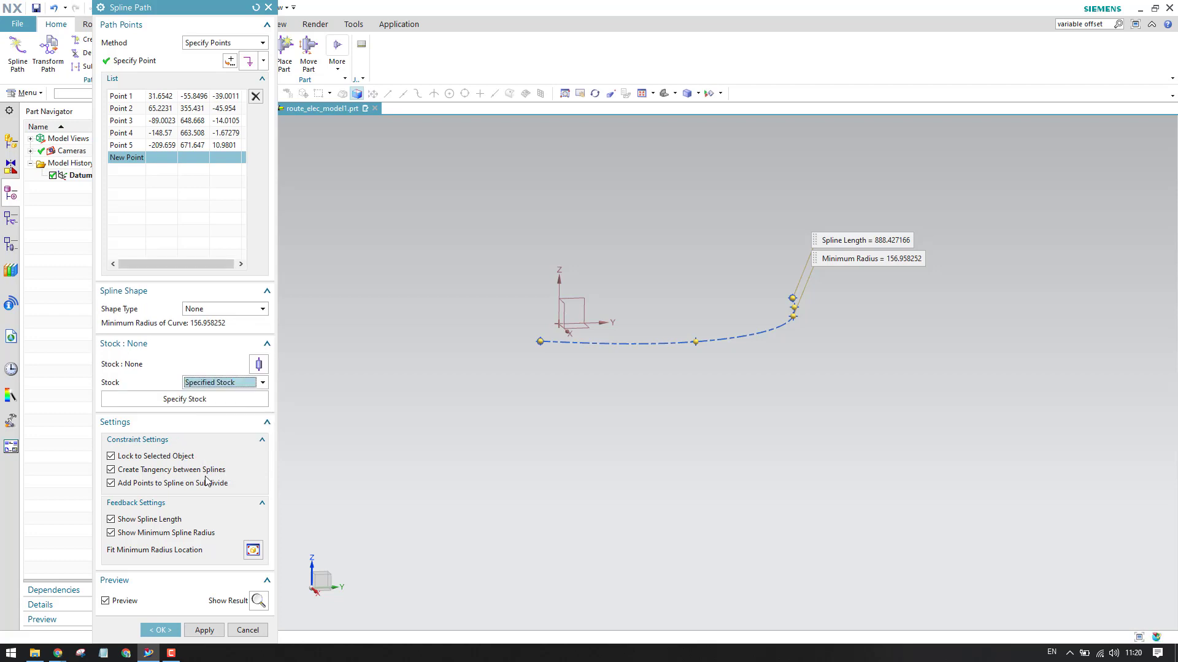
left_click(205, 400)
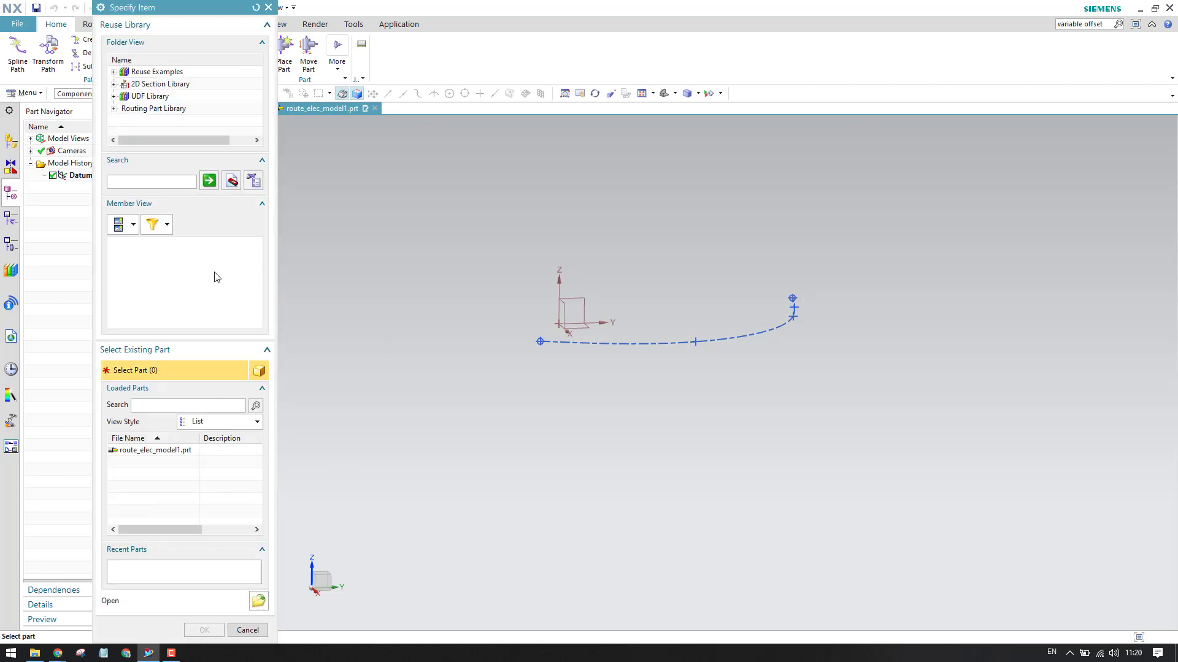
left_click(114, 109)
left_click(125, 120)
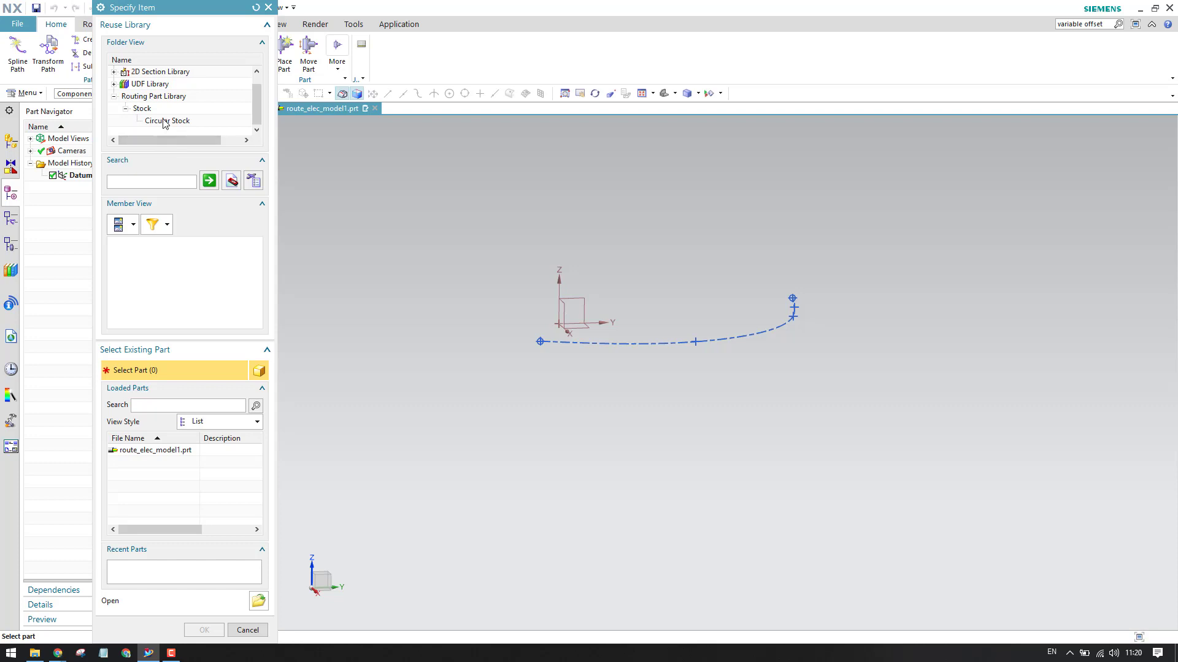
left_click(166, 122)
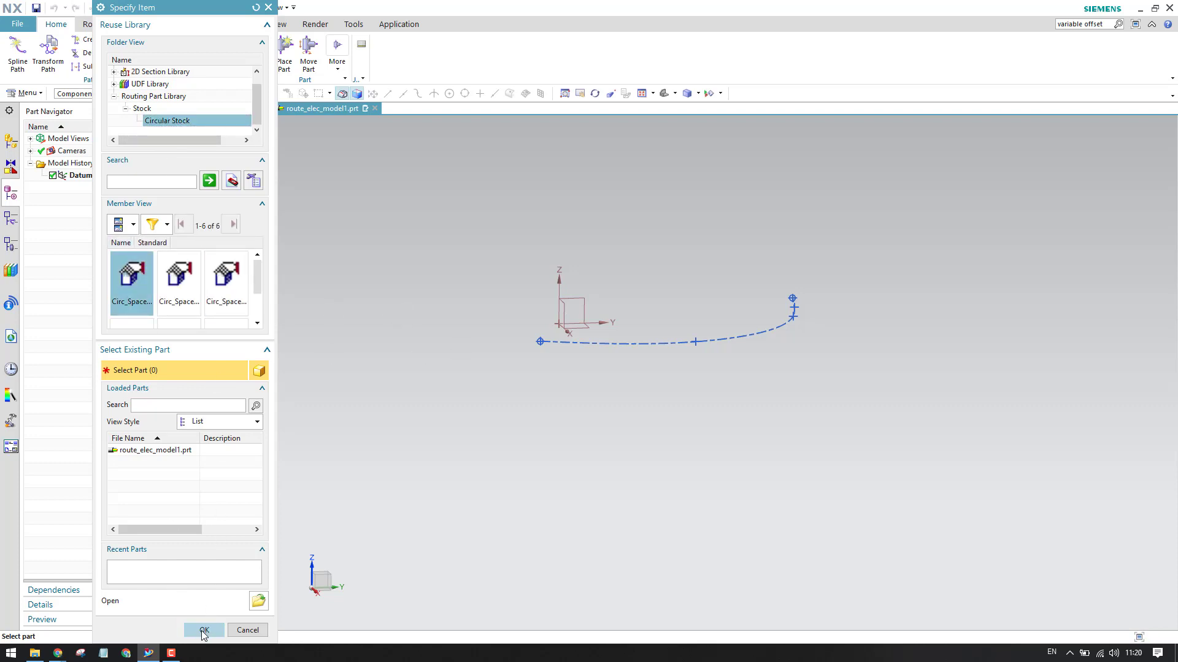
left_click(204, 631)
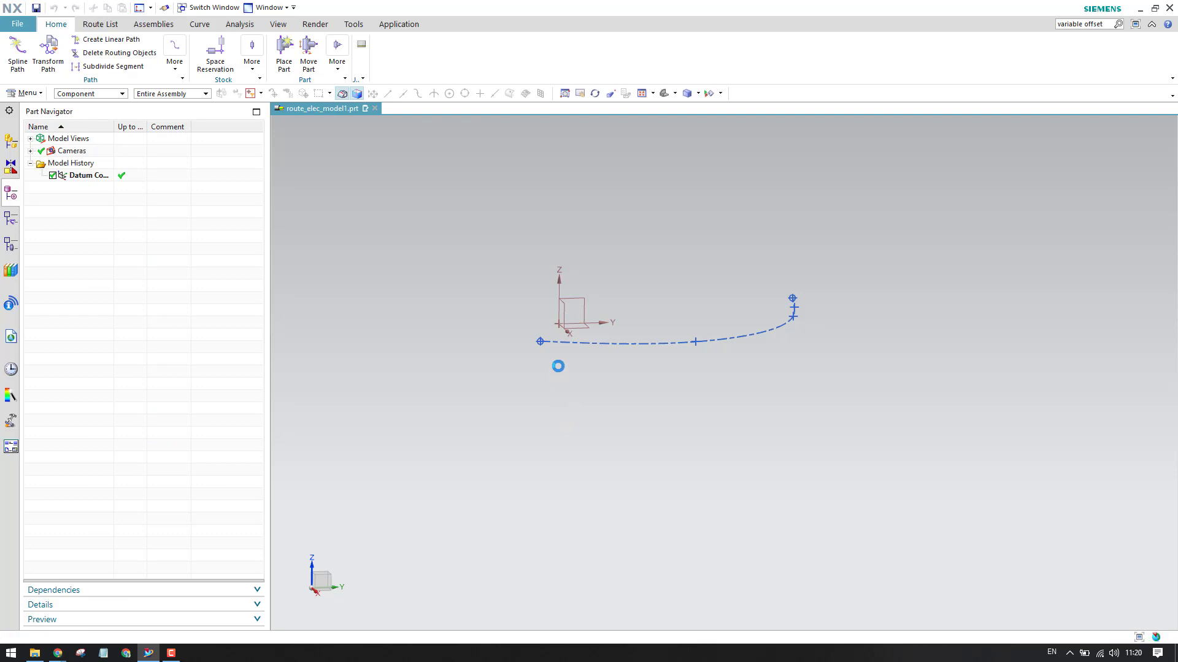
scroll(531, 349, "up", 5)
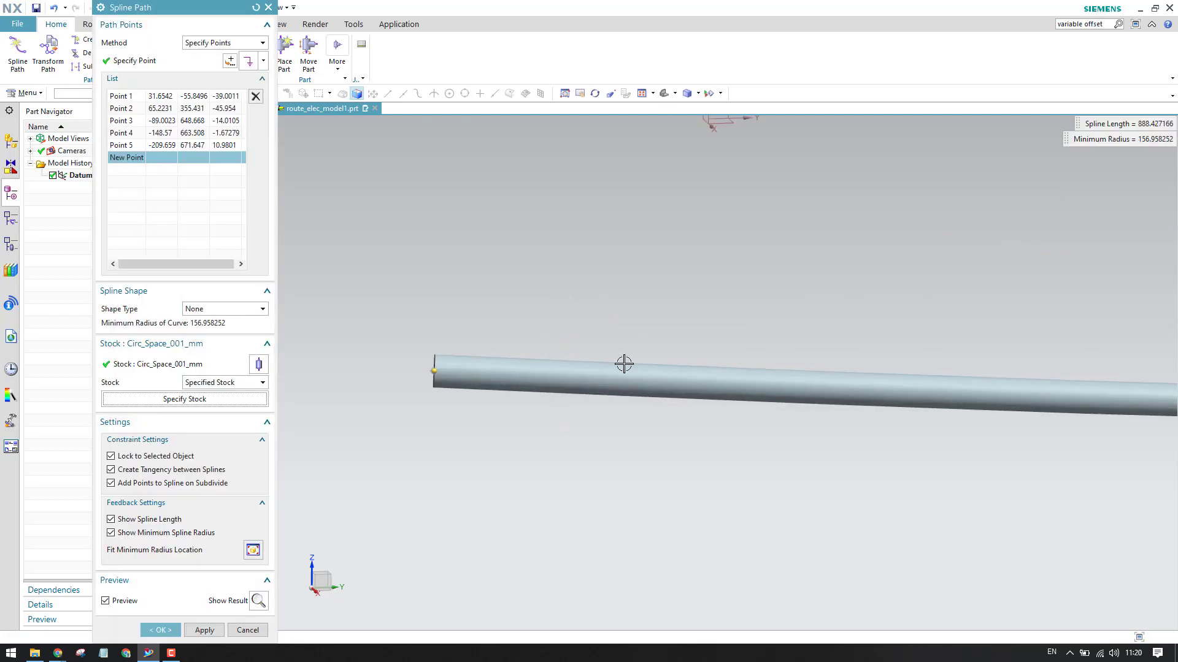
scroll(692, 374, "down", 3)
scroll(434, 295, "down", 2)
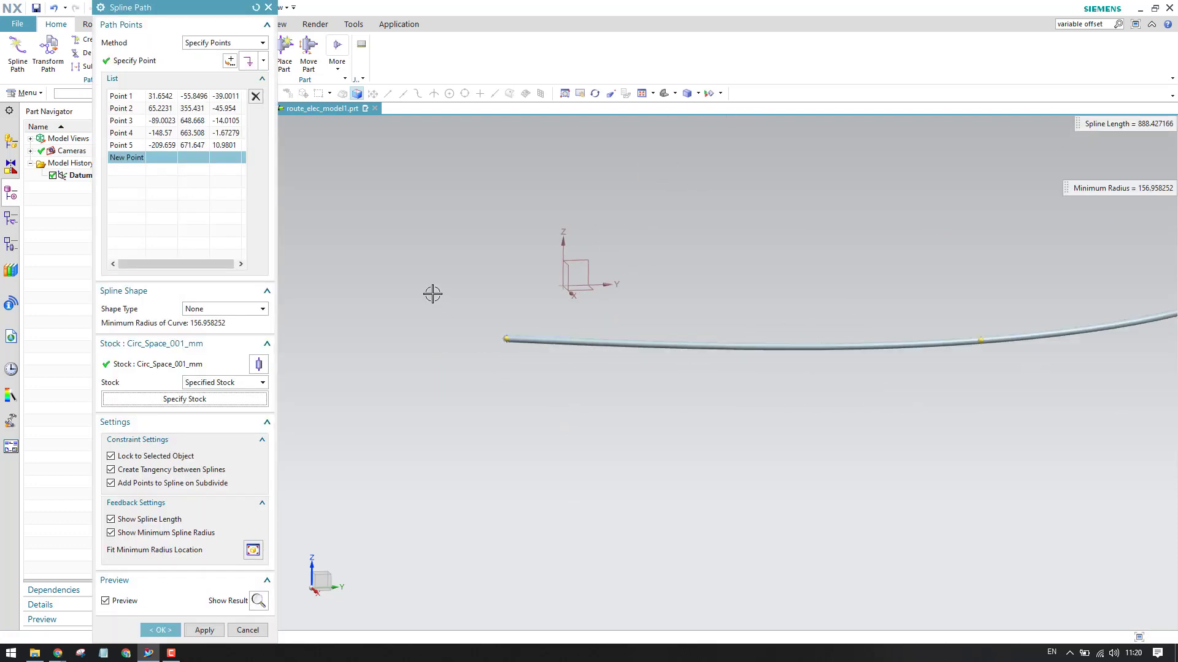
- Change the spline path's stock to a Circular space reservation with a 20 mm diameter and inspect the tube
left_click(211, 383)
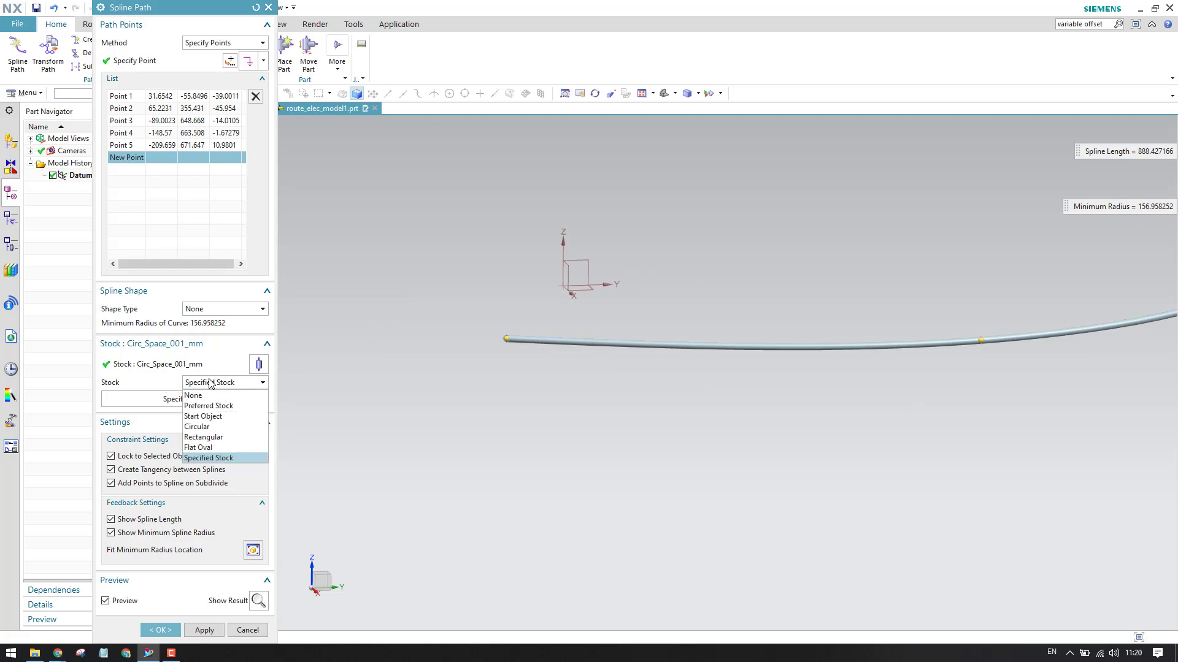
left_click(204, 427)
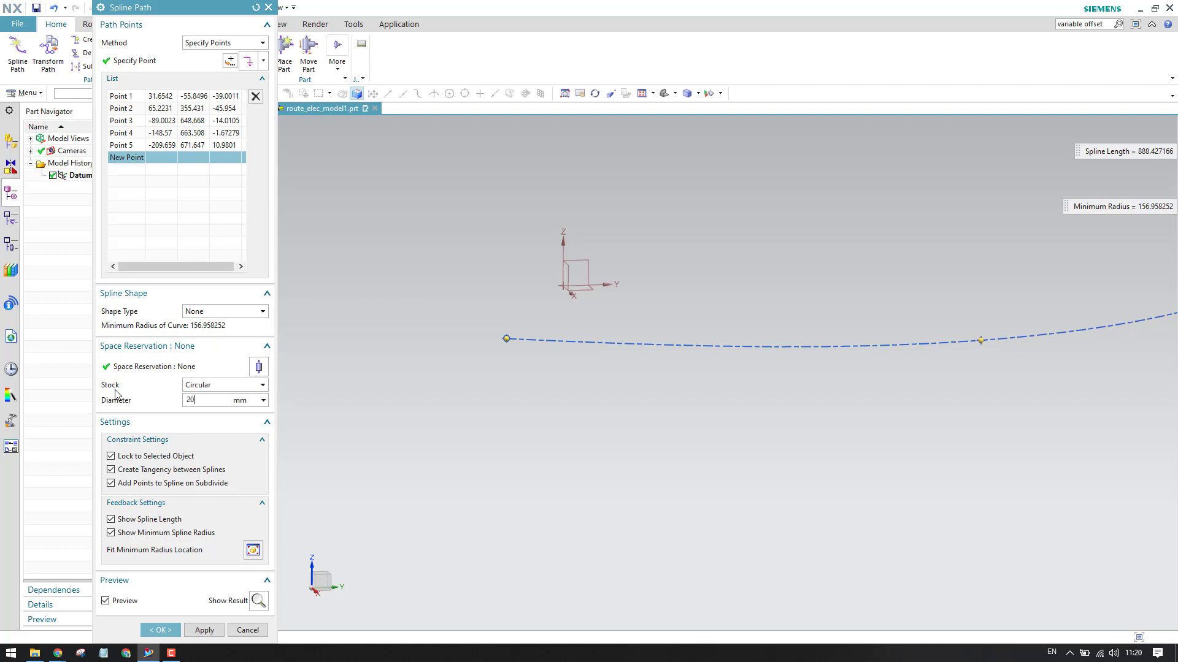
type("20")
key("Return")
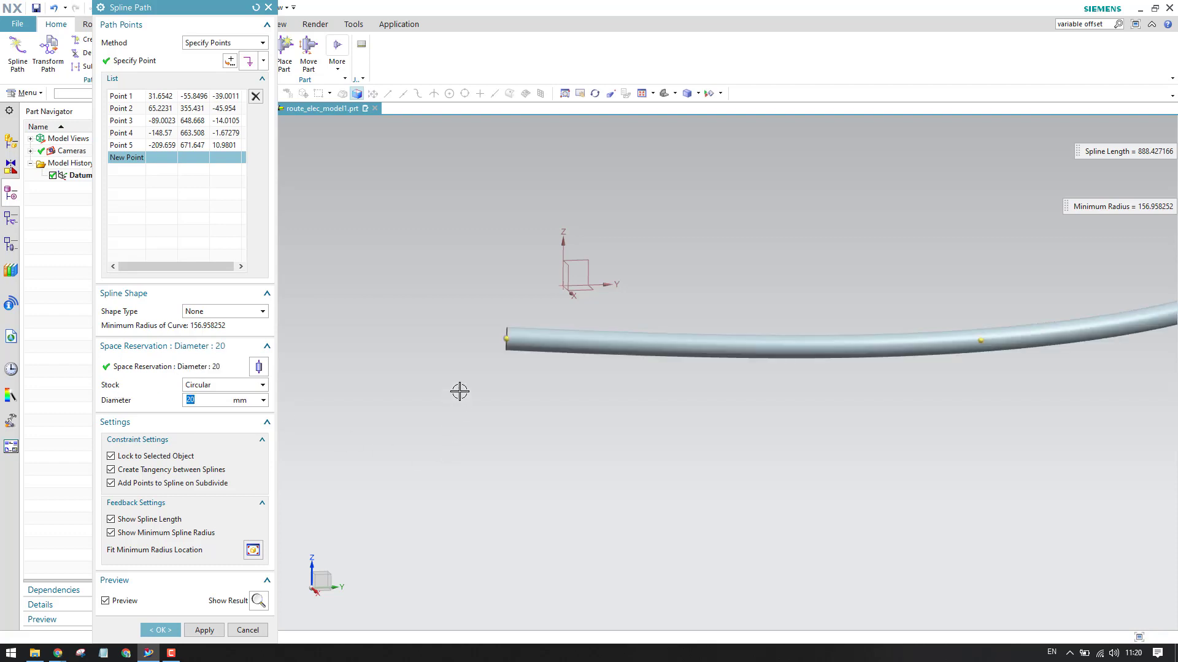
scroll(468, 376, "up", 3)
scroll(494, 362, "down", 4)
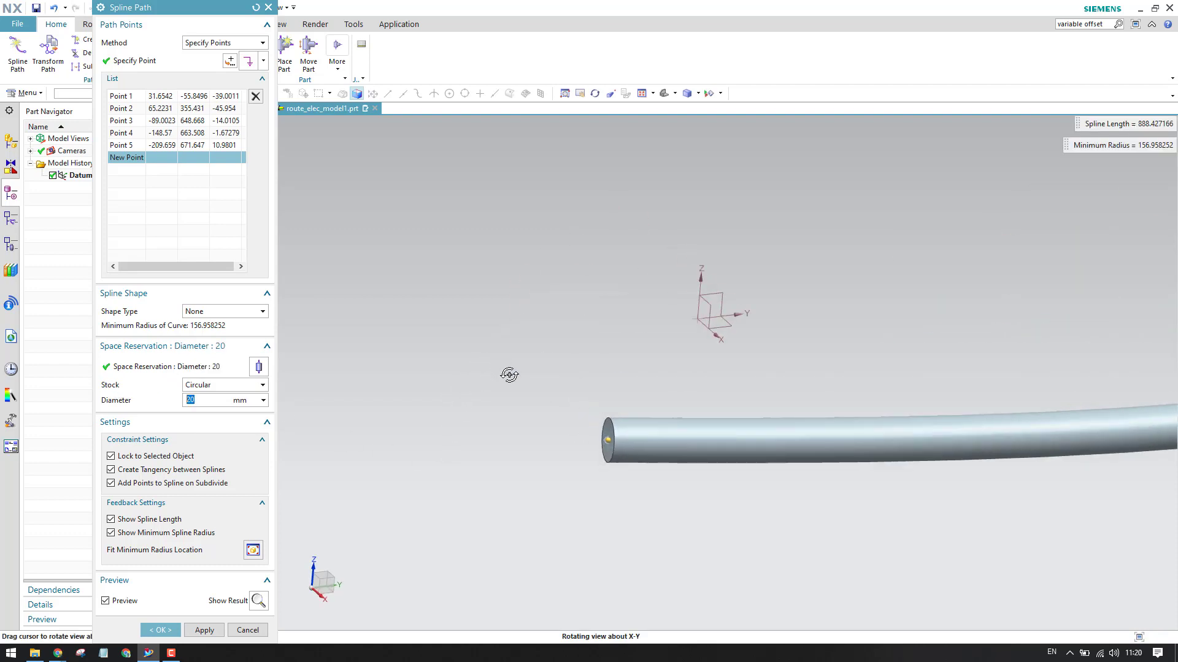
scroll(610, 429, "up", 3)
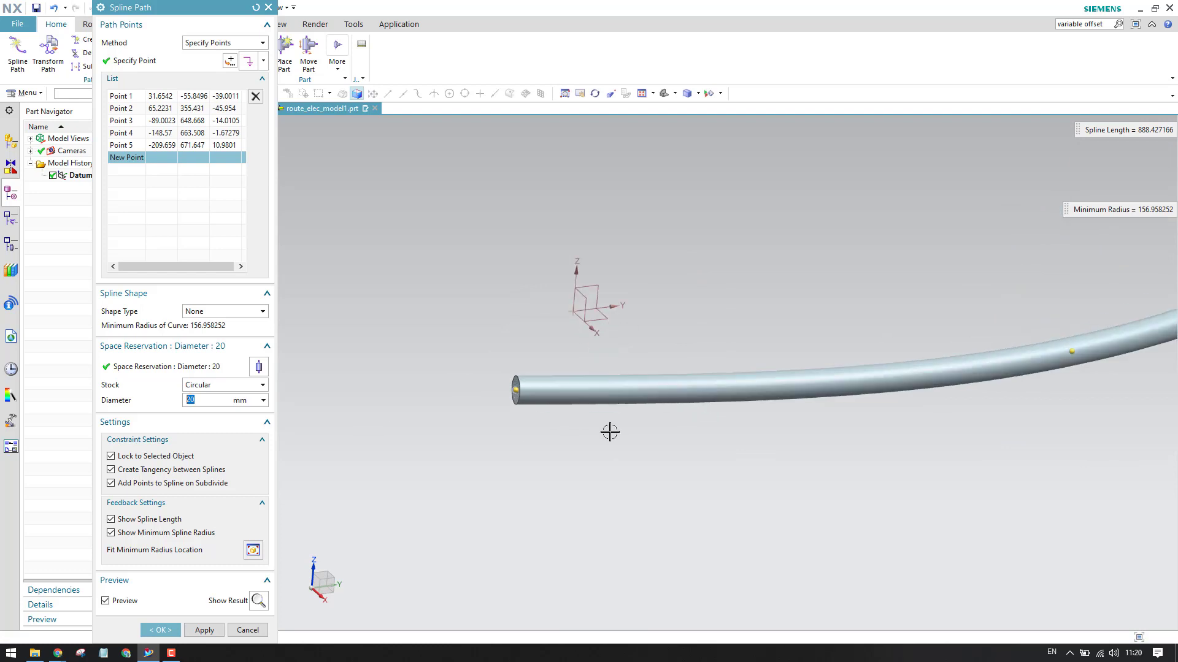
scroll(565, 433, "down", 2)
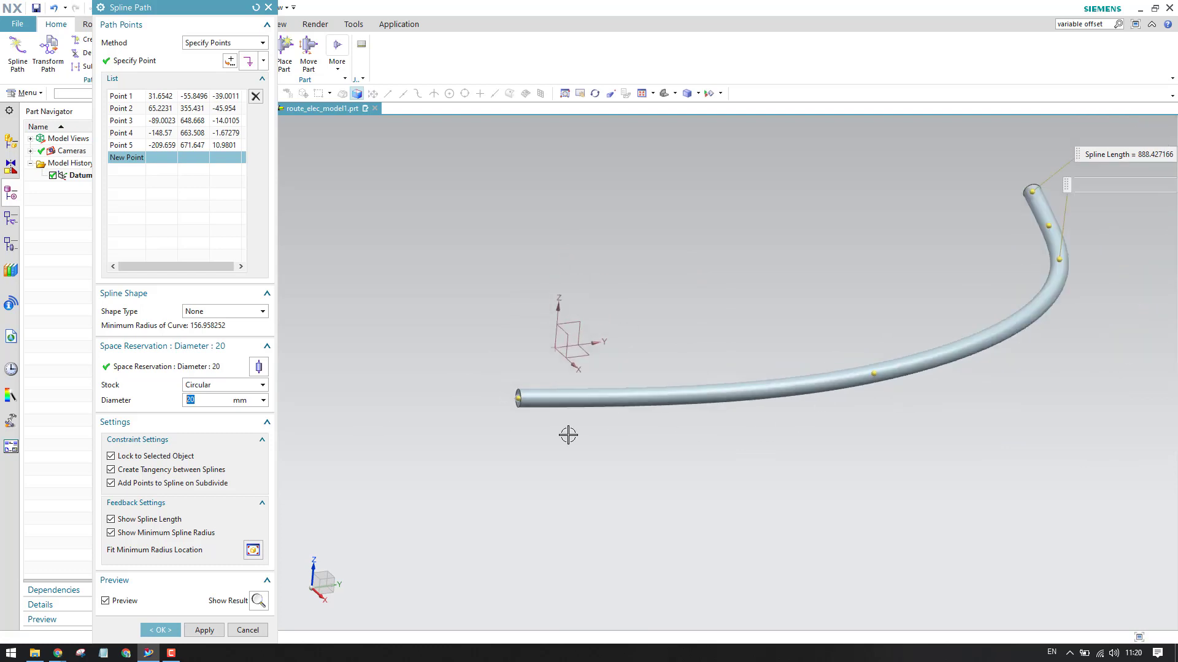
scroll(552, 432, "up", 3)
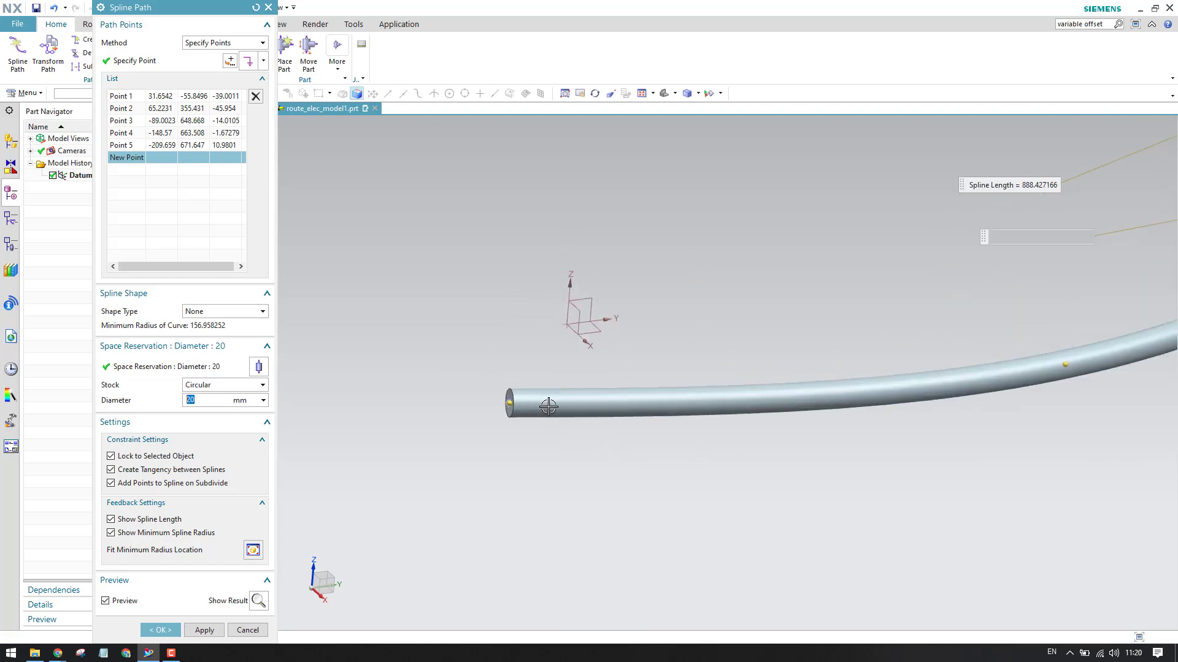
- Change the spline path's stock to a Rectangular space reservation, 10 mm wide and 8 mm high, and inspect its end
left_click(228, 385)
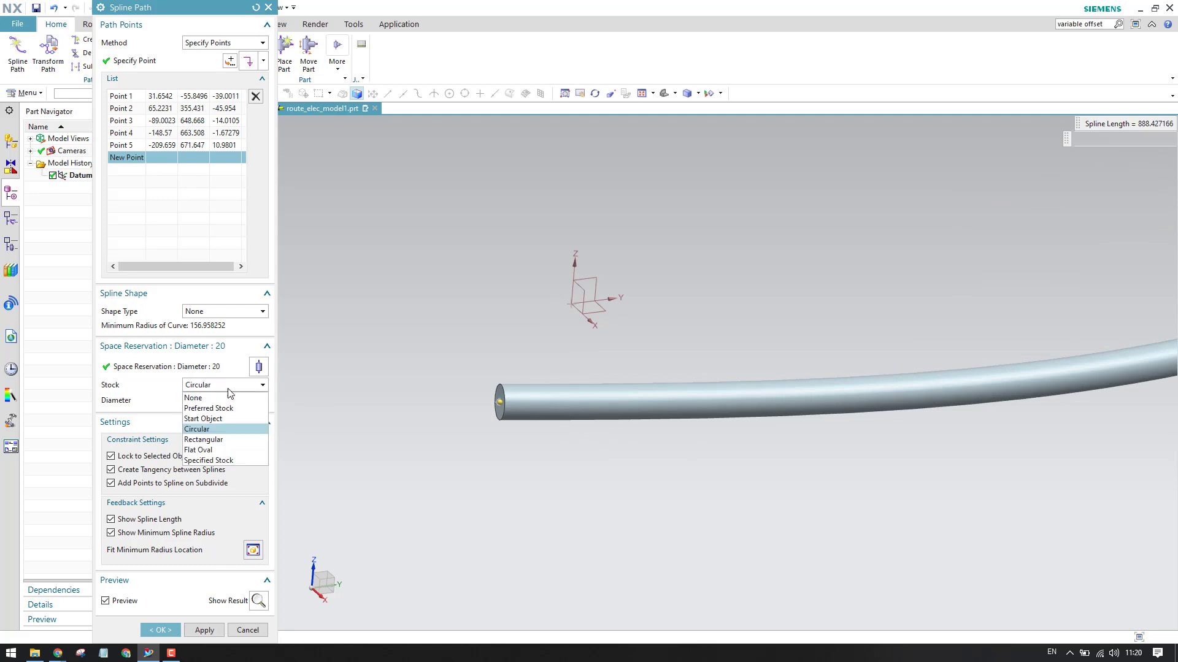
left_click(222, 441)
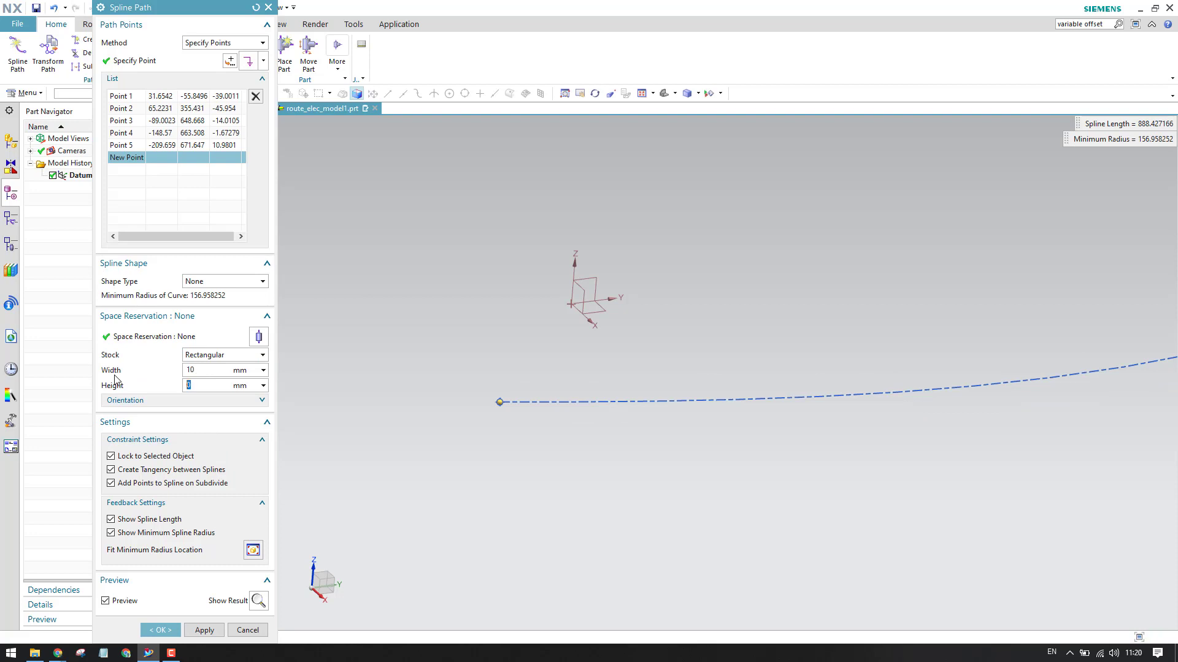
type("8")
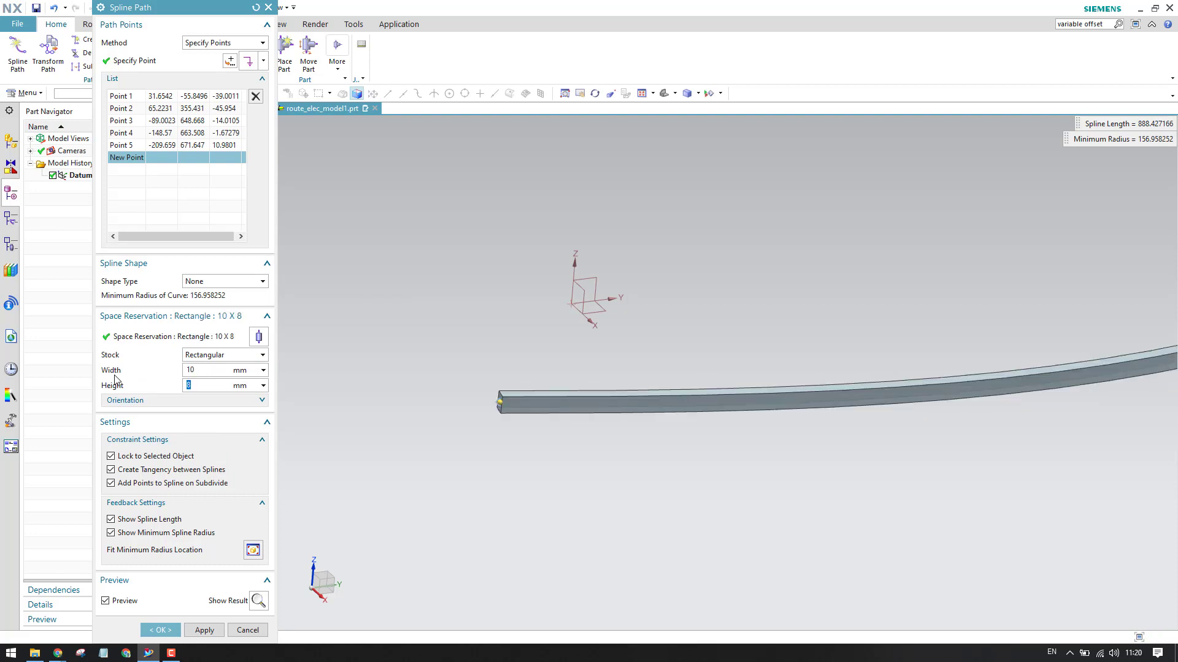
scroll(500, 399, "up", 5)
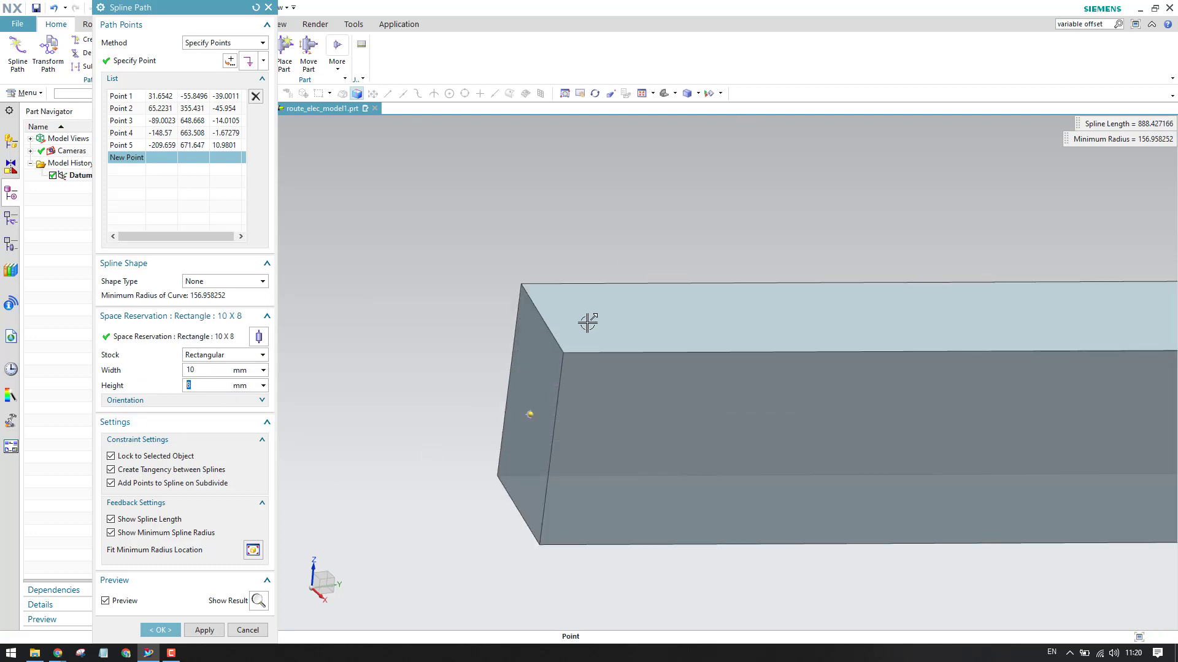
scroll(564, 356, "down", 2)
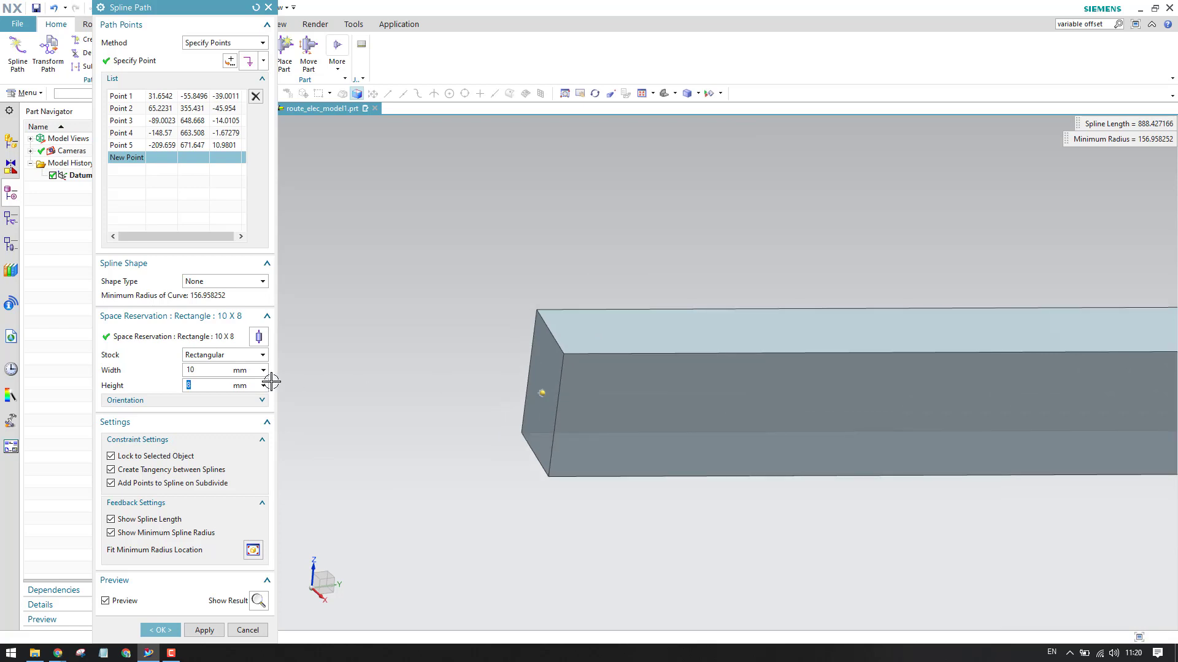
- Change the spline path's stock to a Flat Oval space reservation, 10 mm wide and 8 mm high, and inspect its end profile
left_click(235, 355)
left_click(222, 375)
key("Tab")
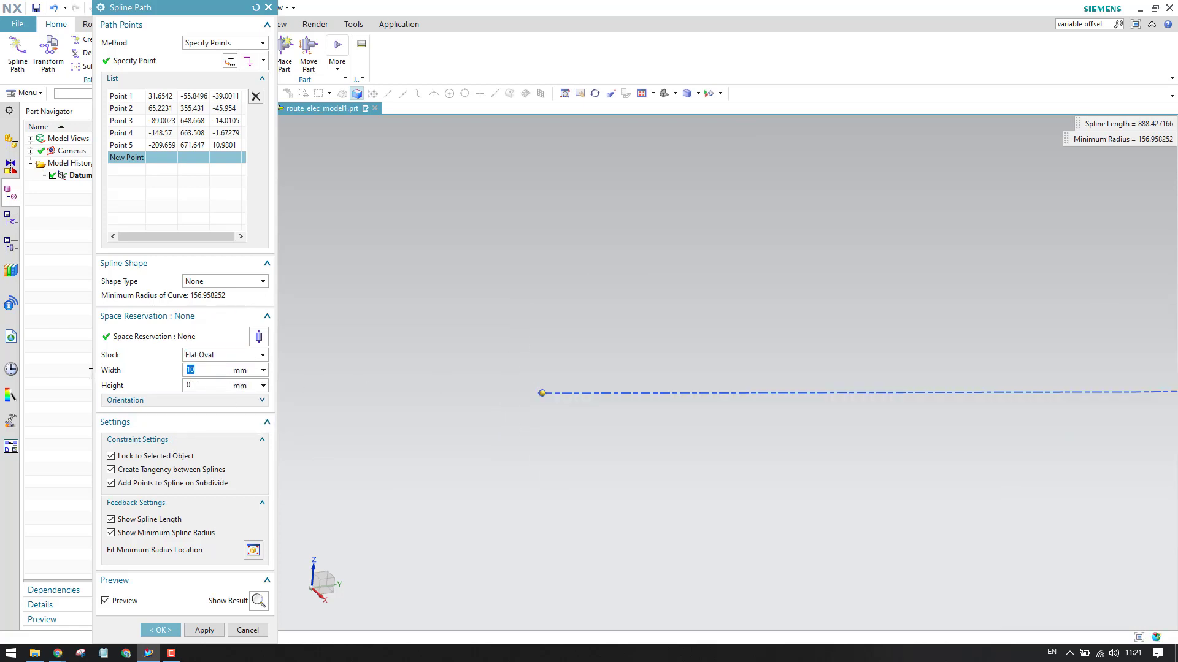
key("Tab")
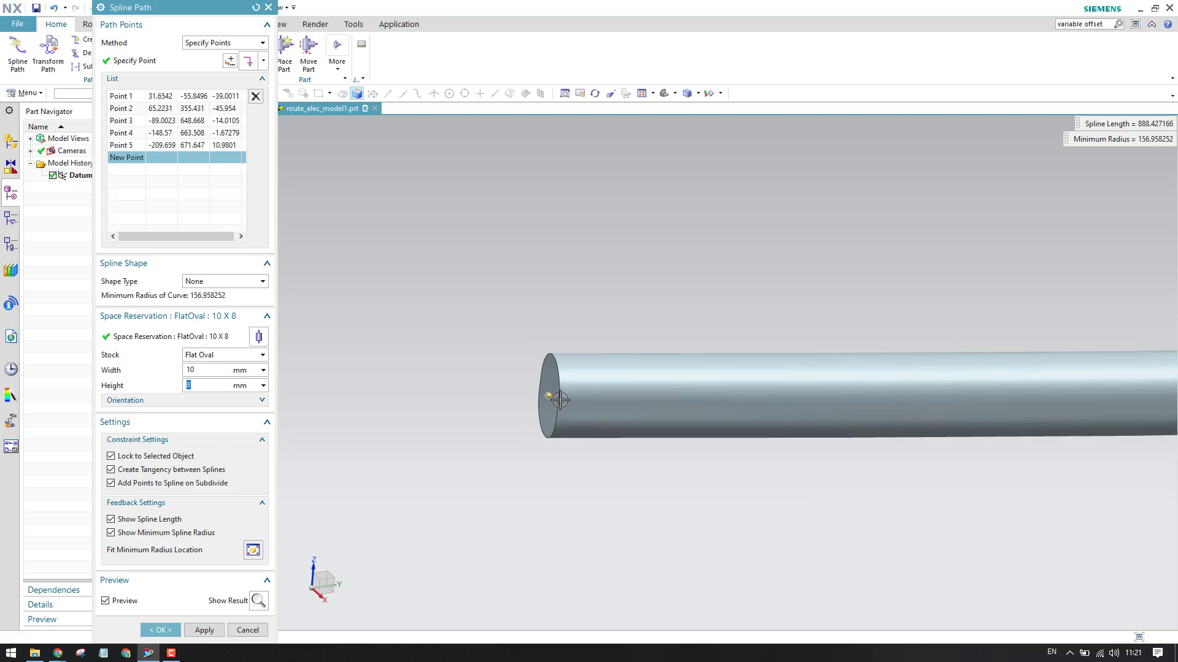
middle_click_drag(565, 401, 594, 347)
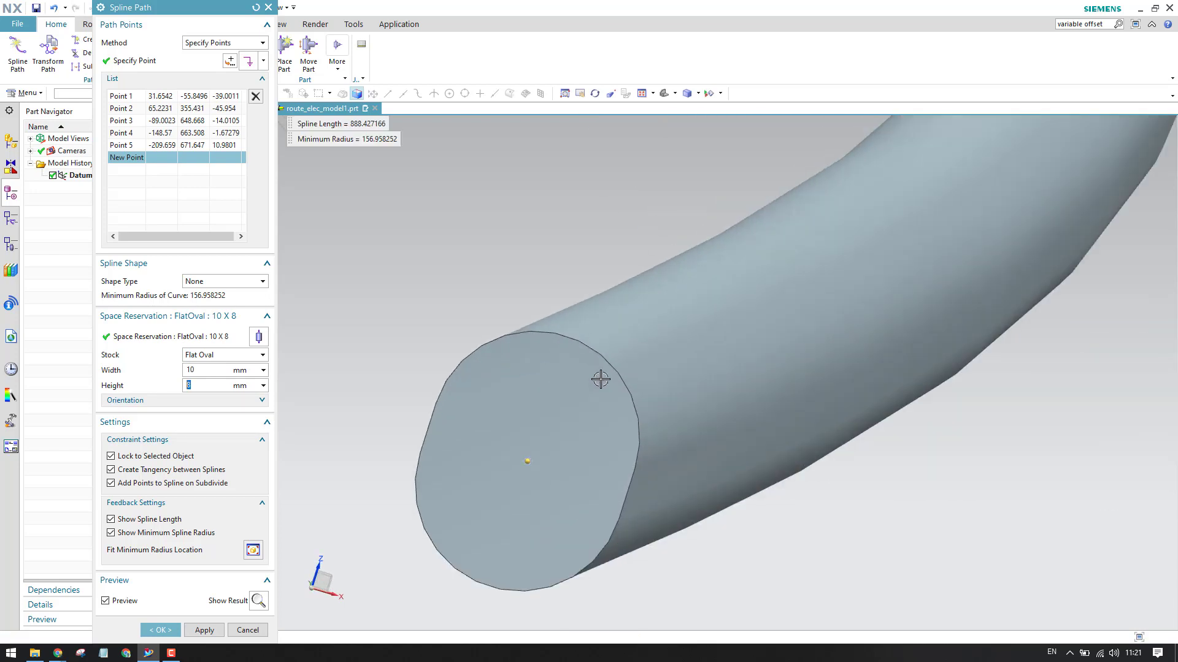
- Remove the Flat Oval space reservation from the spline path by setting its stock to None
scroll(598, 378, "down", 2)
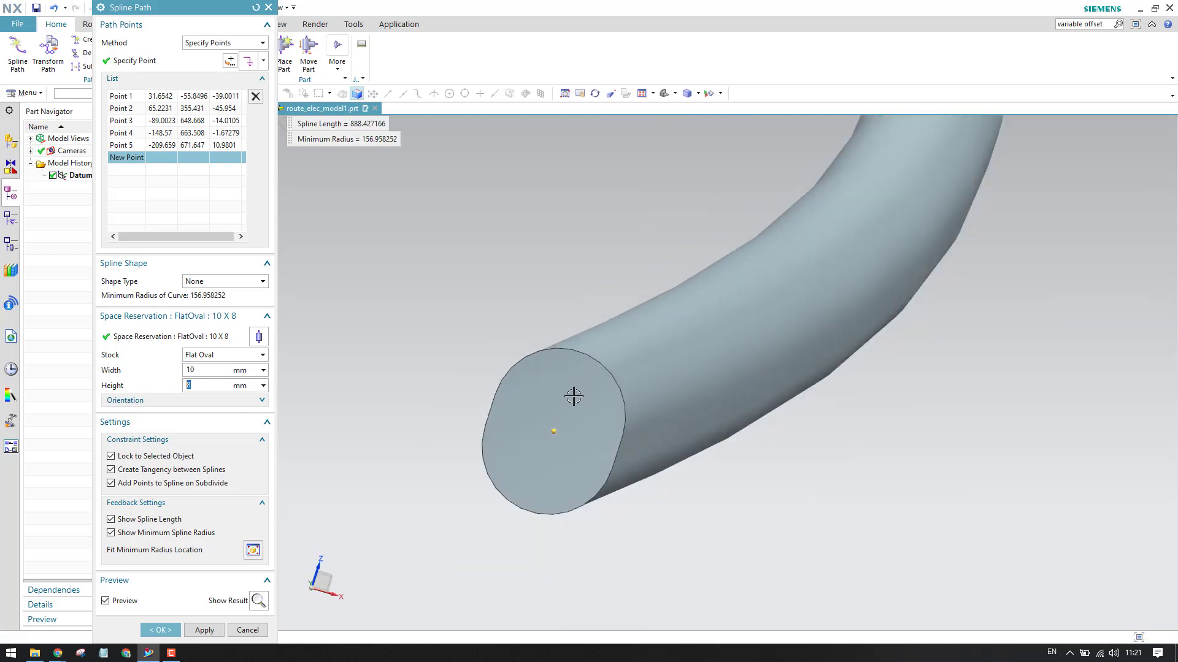
left_click(227, 356)
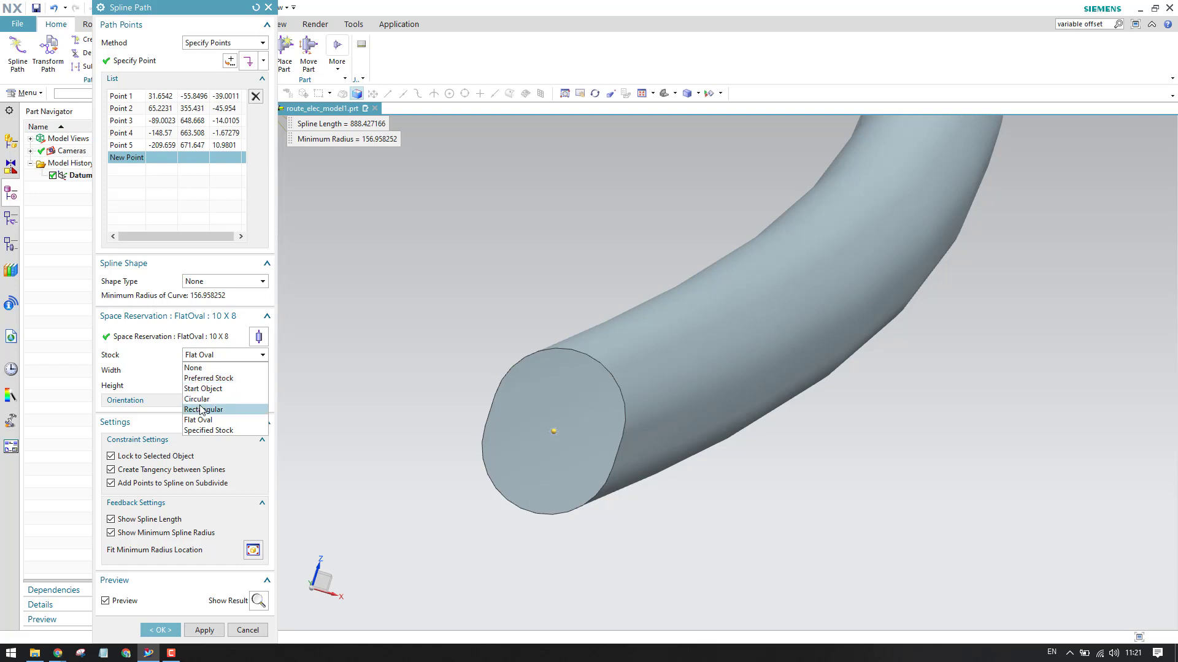
left_click(191, 368)
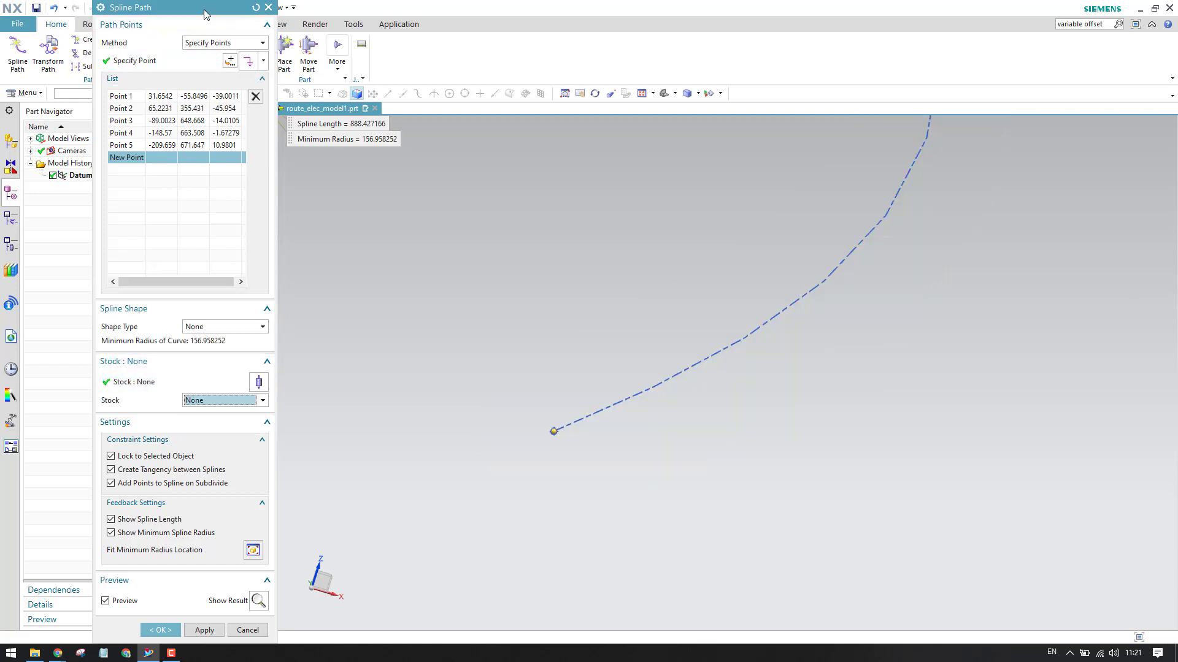
left_click_drag(203, 9, 389, 58)
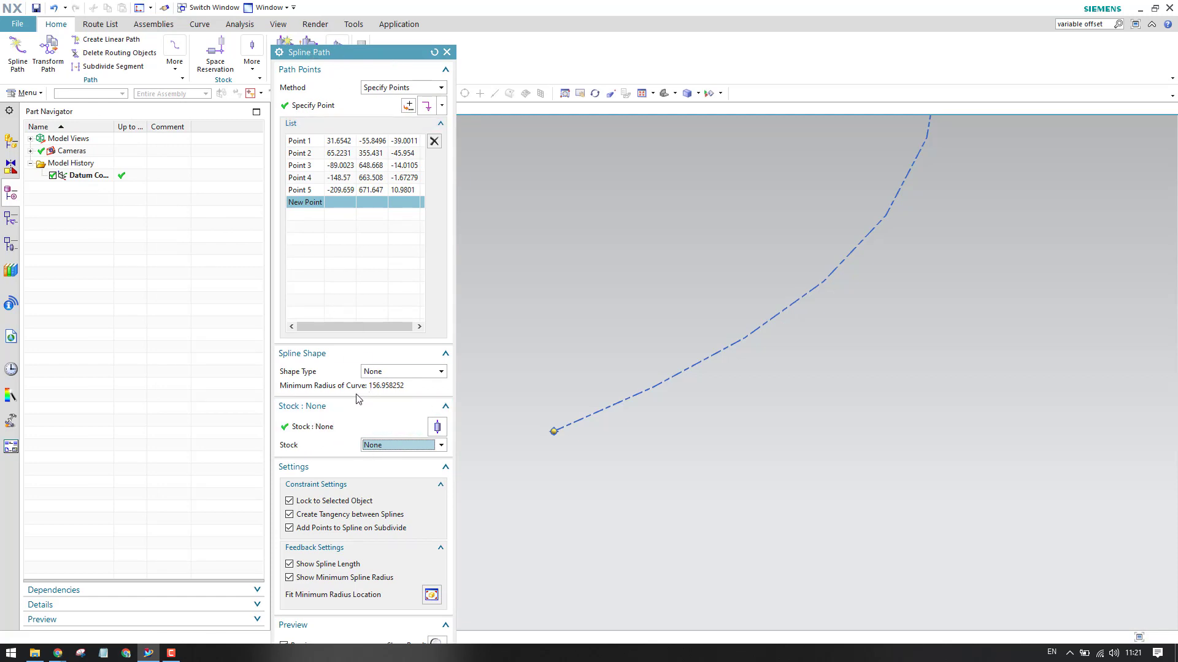
left_click(174, 60)
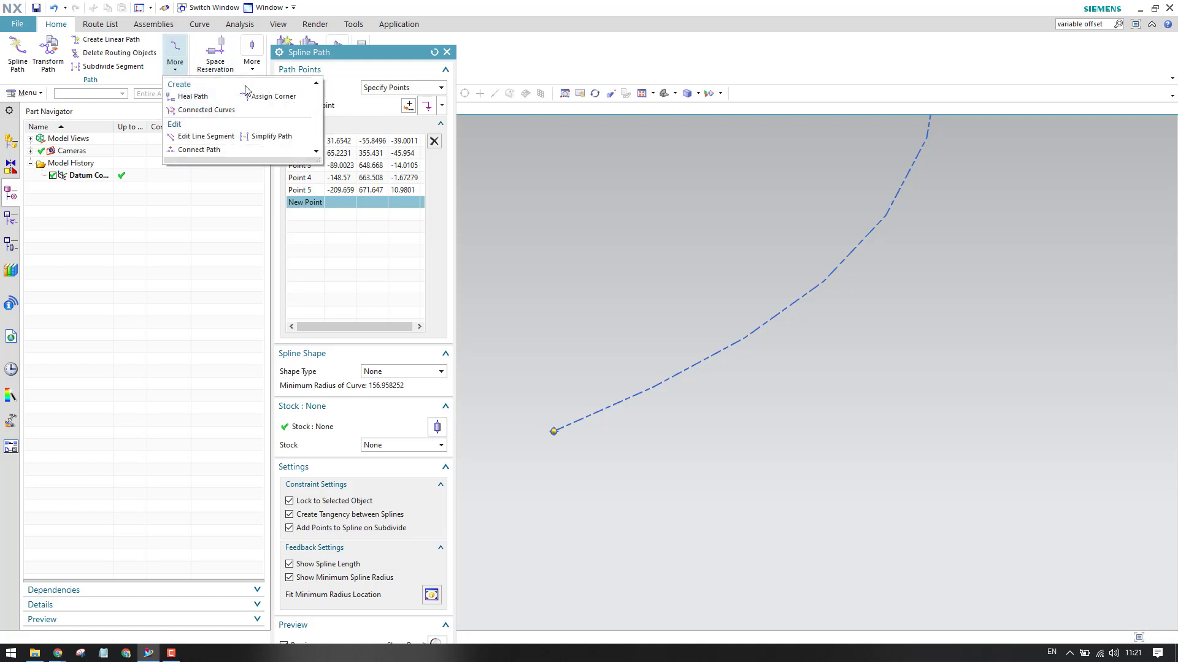
left_click(251, 62)
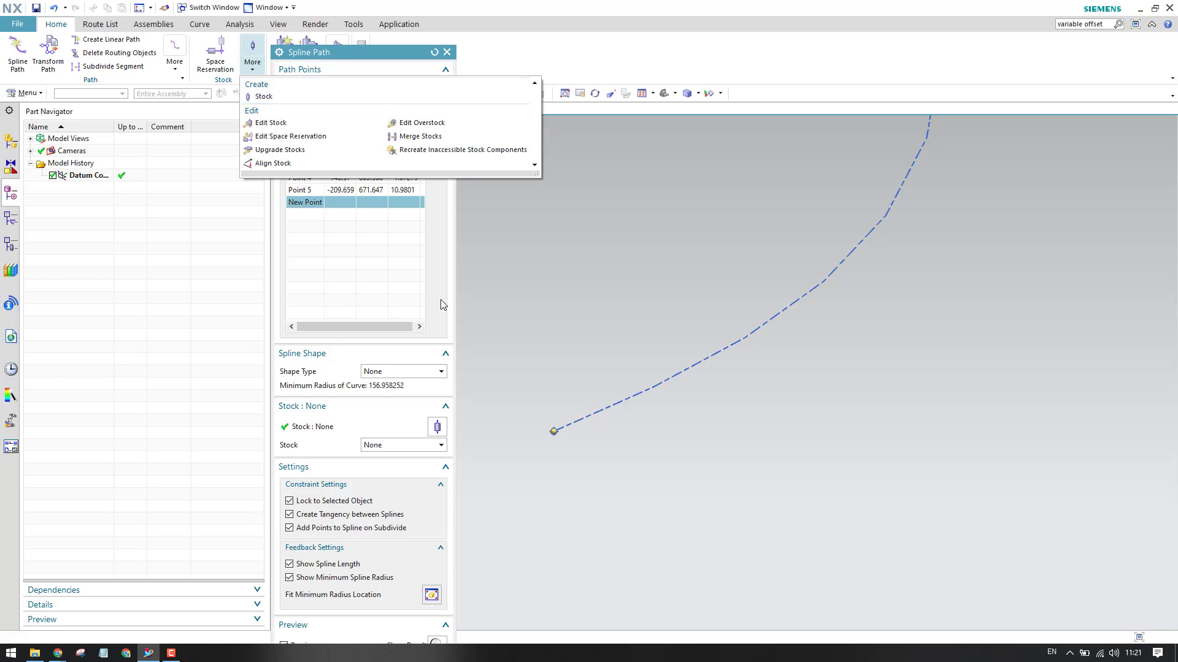
left_click(385, 290)
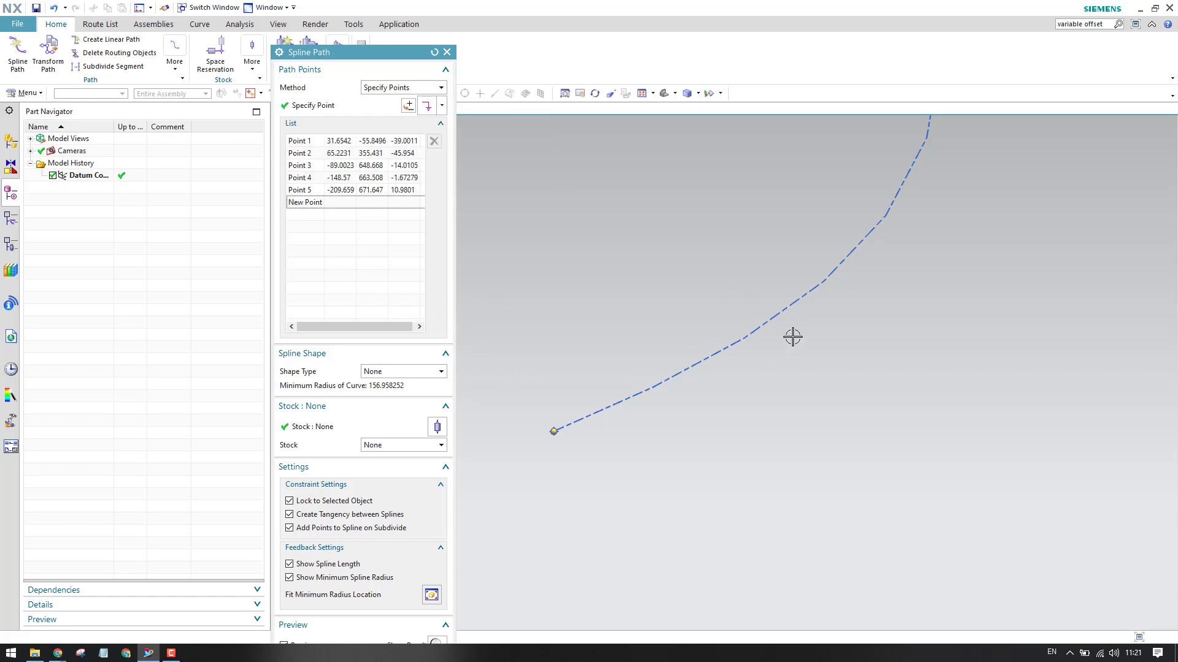
- Examine the full spline path without stock from several angles, along with its constraint and feedback settings
key("F8")
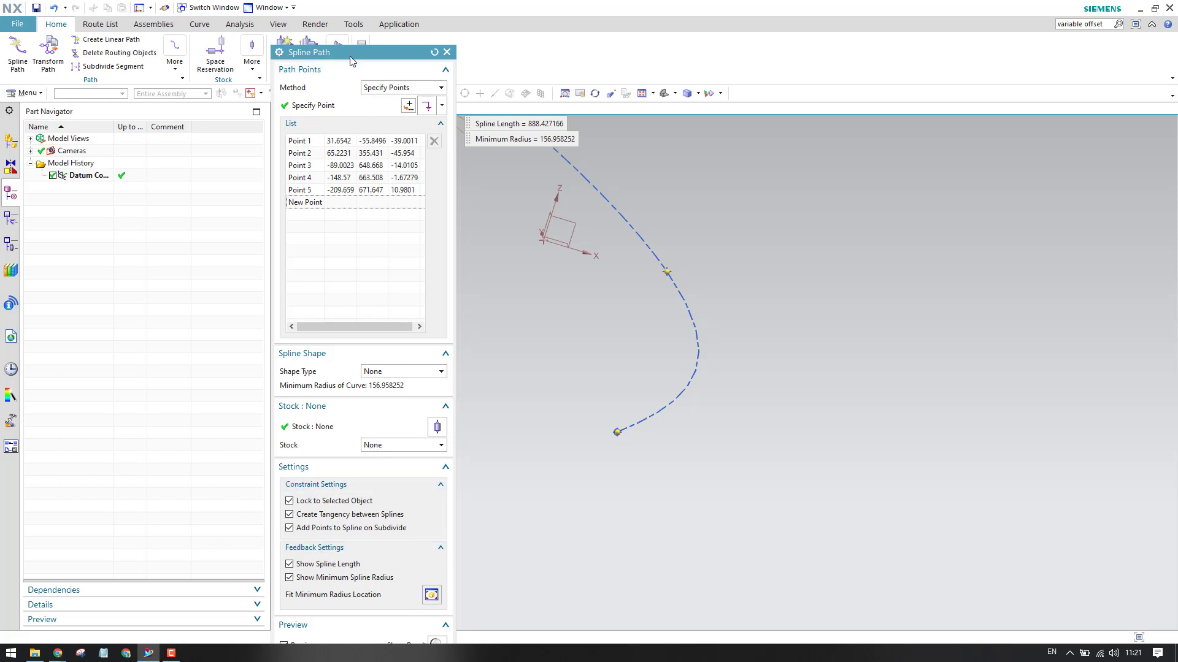
left_click_drag(351, 53, 314, 22)
middle_click_drag(745, 395, 651, 429)
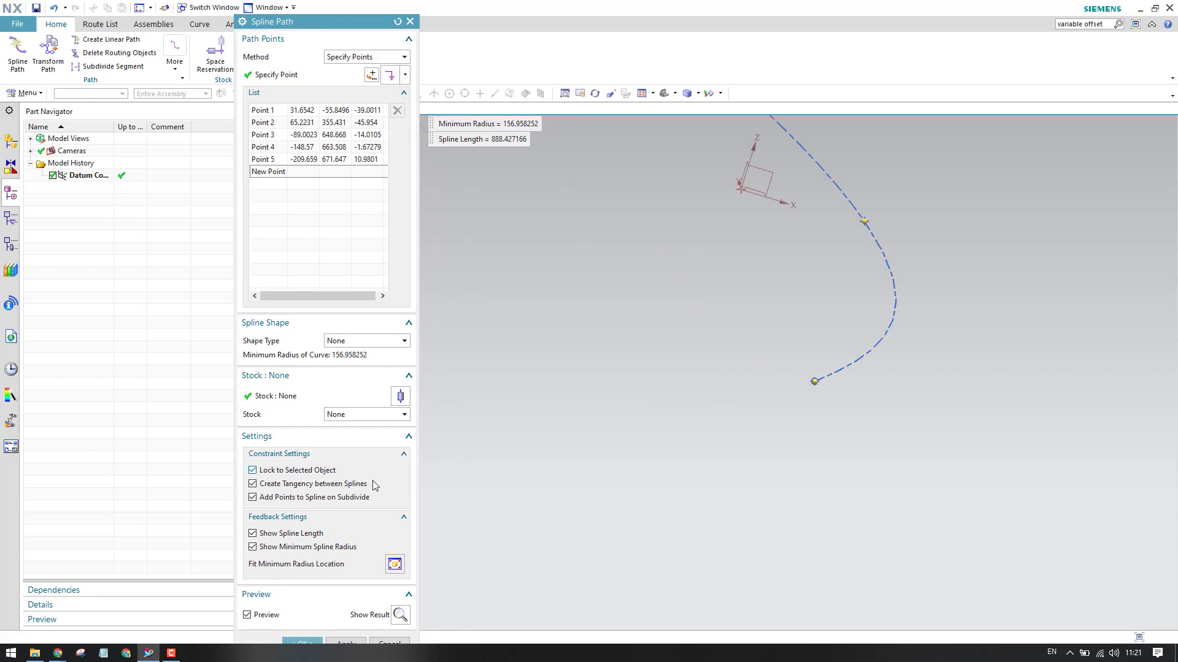
middle_click_drag(797, 376, 786, 407)
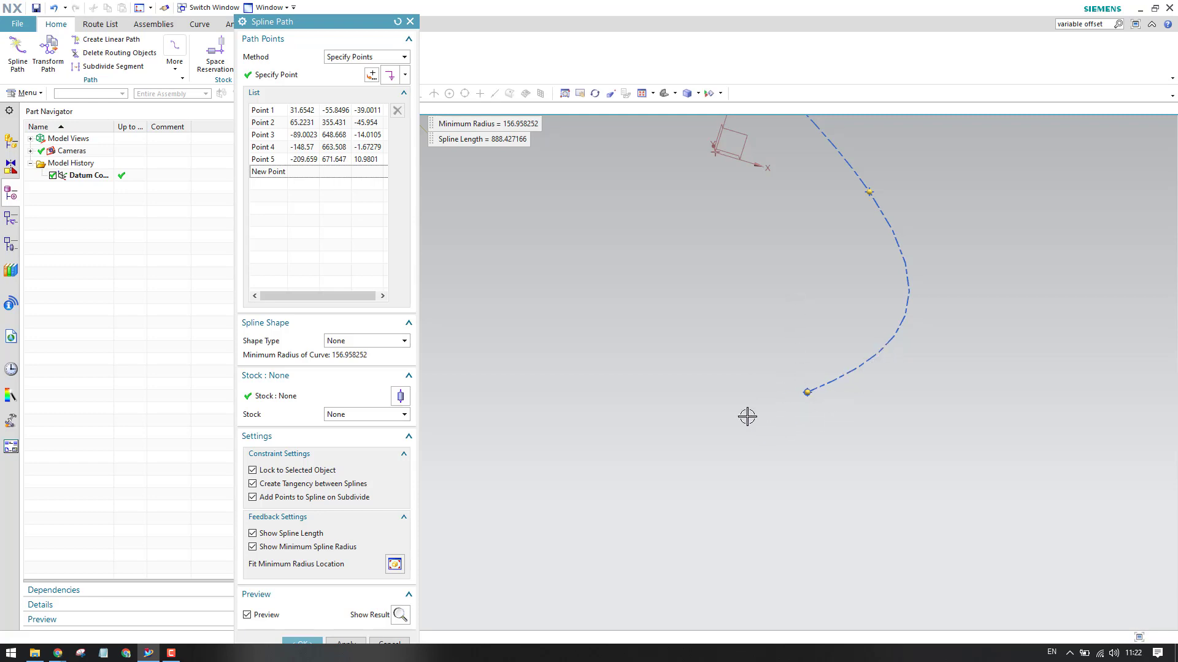
middle_click_drag(610, 468, 312, 464)
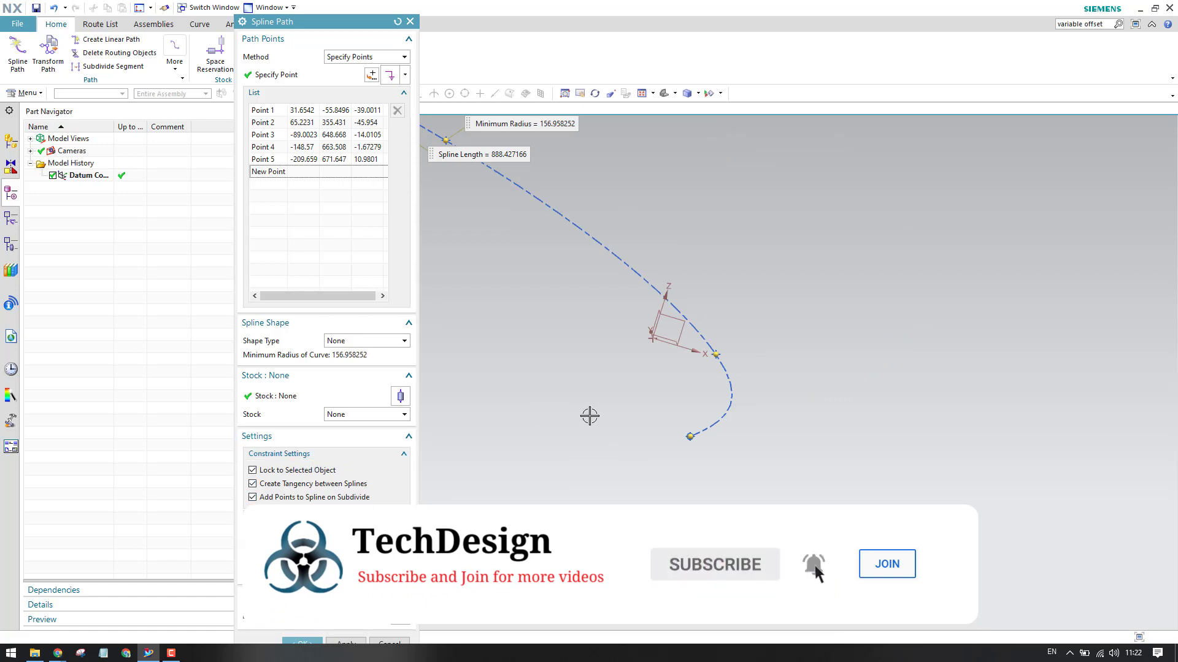
middle_click_drag(725, 366, 820, 470)
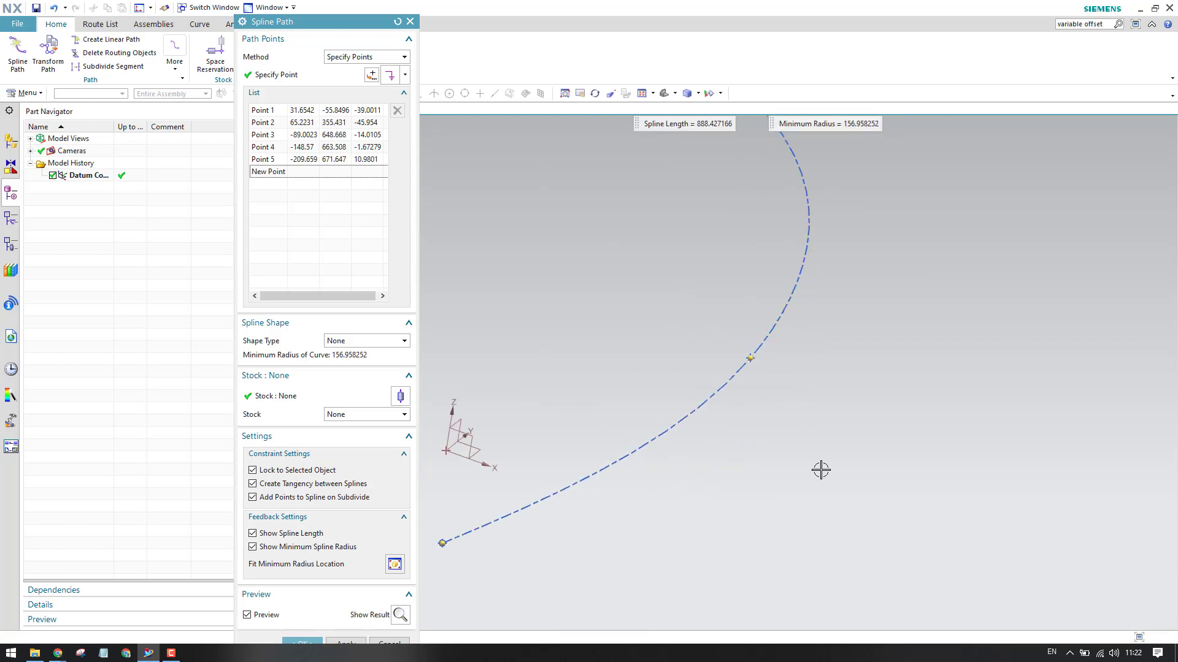
scroll(820, 469, "down", 2)
middle_click_drag(497, 323, 533, 300, "shift")
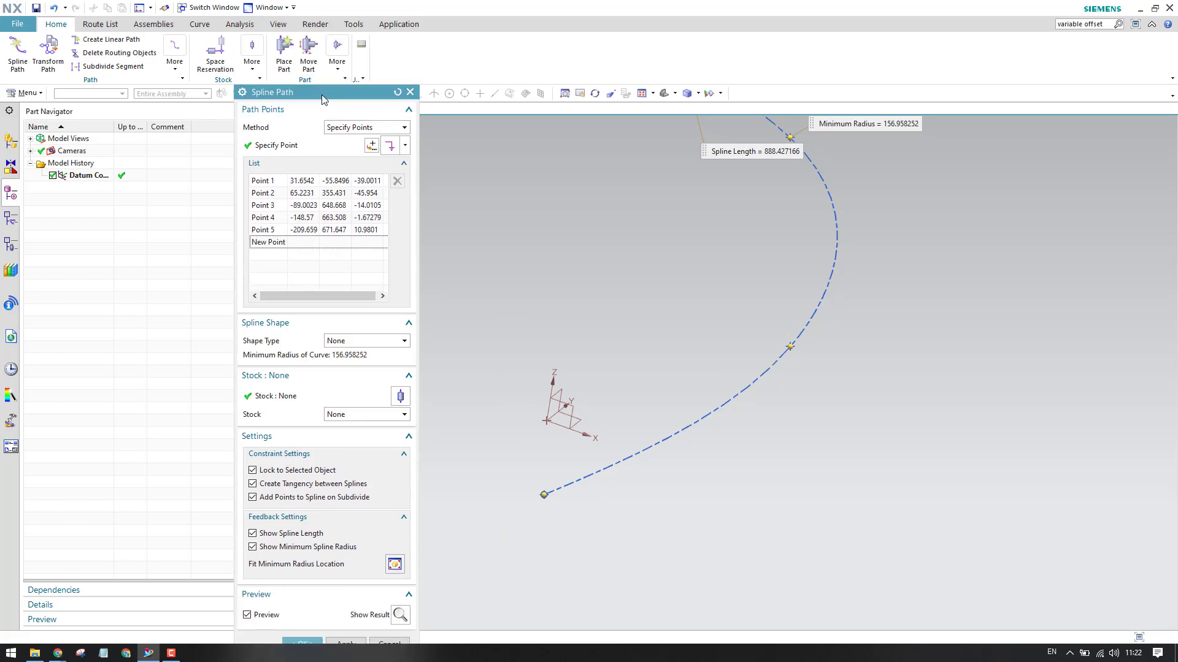
left_click_drag(322, 18, 311, 58)
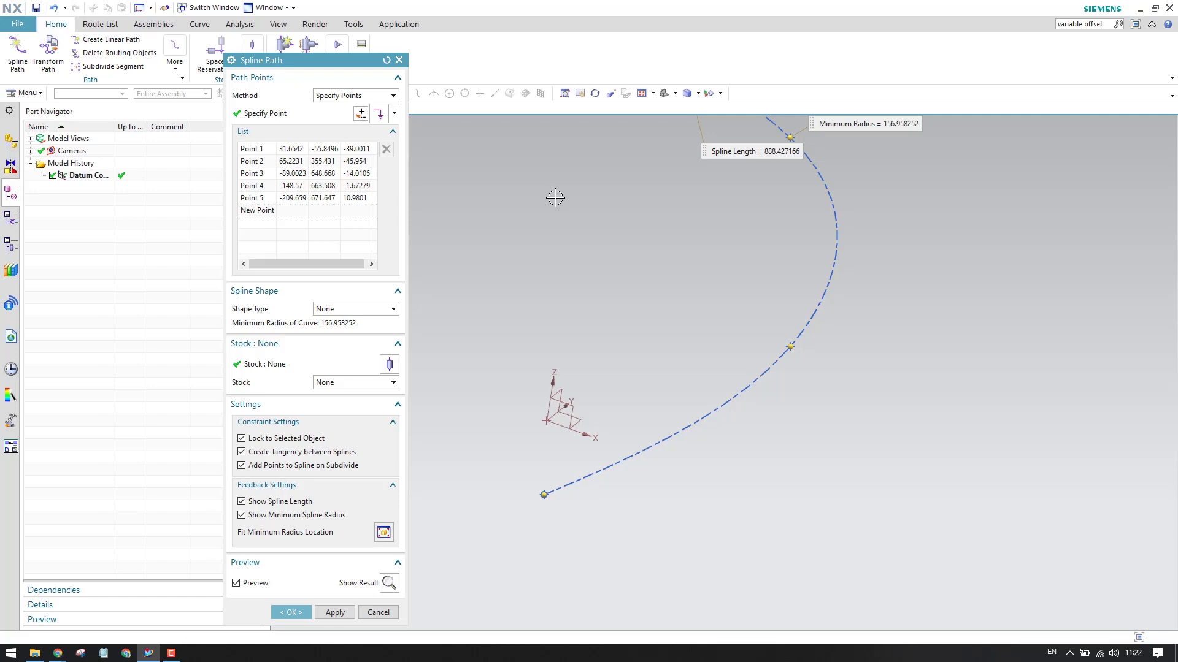
scroll(675, 274, "down", 3)
middle_click_drag(665, 268, 677, 273, "shift")
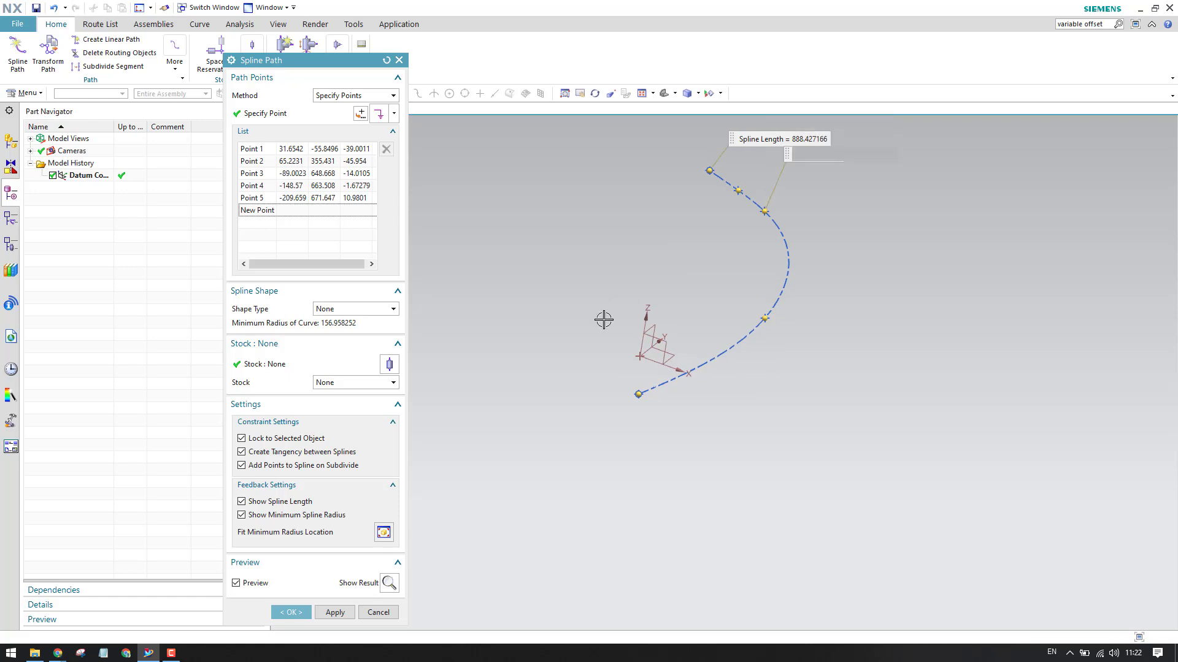